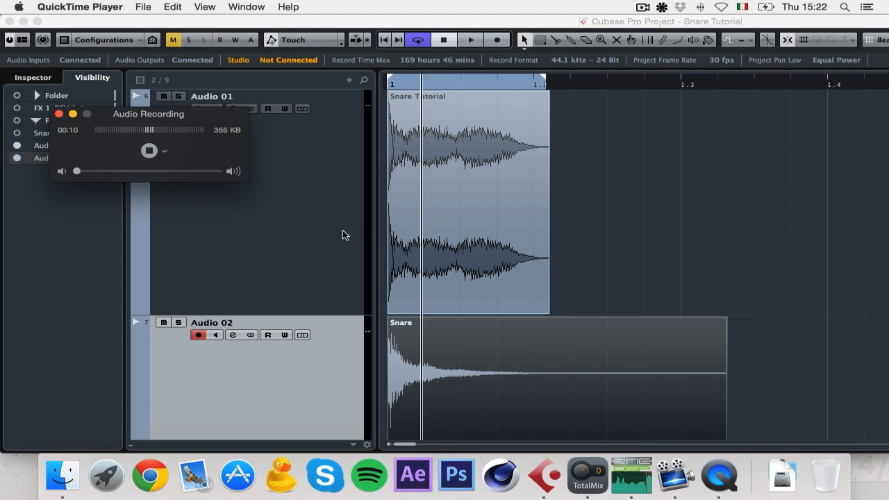
Step: Solo and audition the Audio 02 and Audio 01 snare layers one at a time
click(179, 322)
key(space)
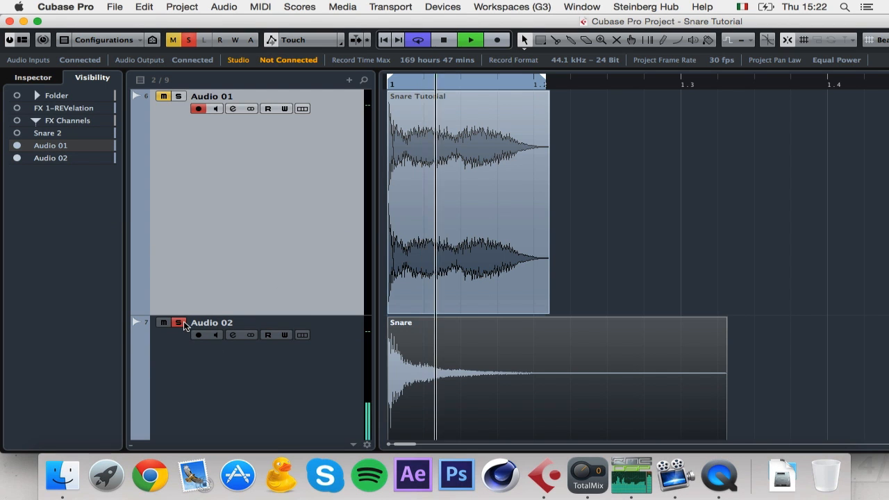
key(space)
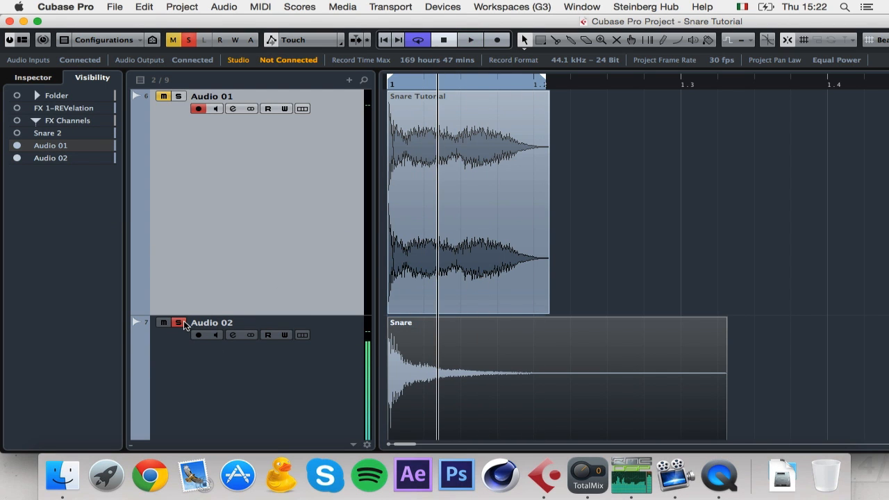
click(182, 322)
click(179, 97)
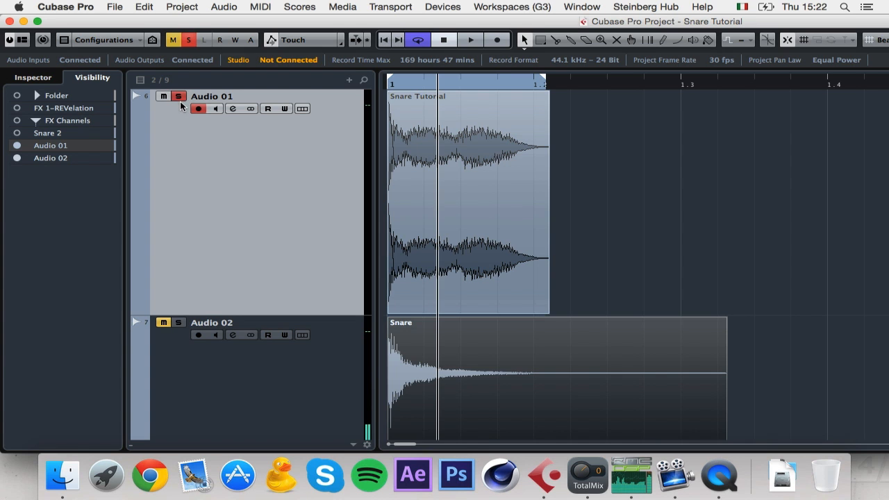
key(space)
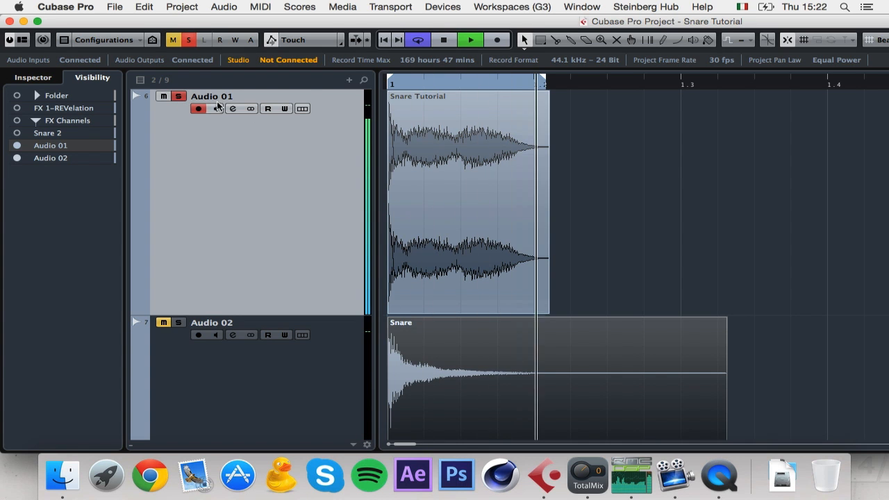
key(space)
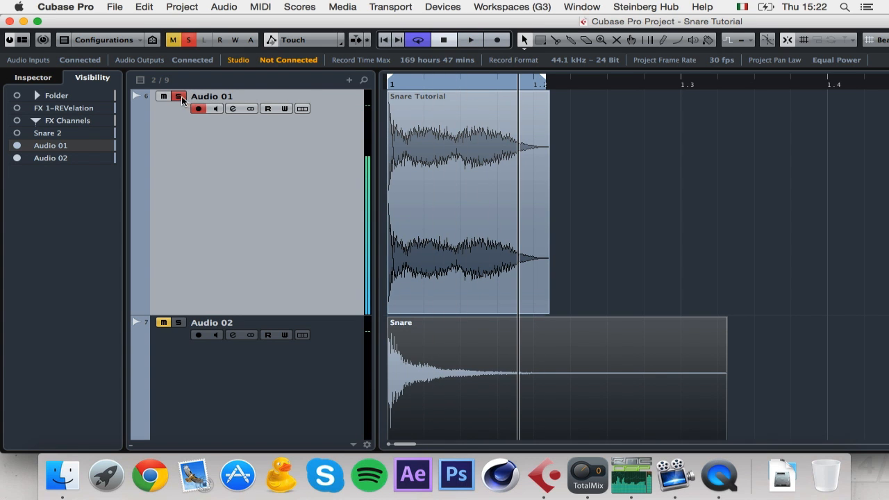
click(179, 97)
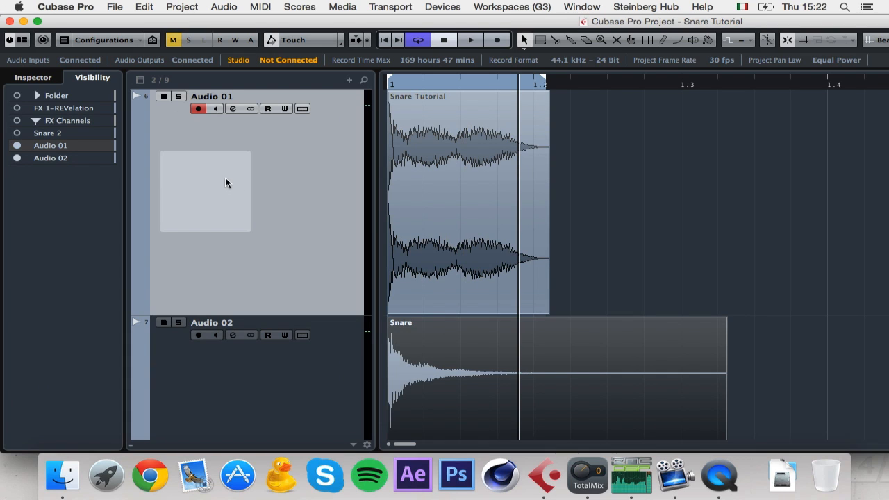
Step: Delete the Audio 01 track, set a cycle range around bars 1.2–1.4, and select the Snare event
key(Delete)
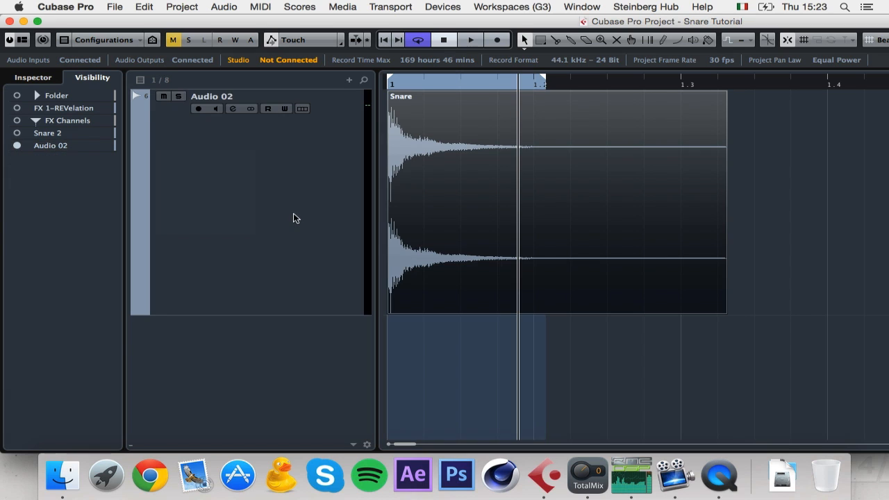
click(293, 215)
drag(545, 82, 825, 82)
click(501, 136)
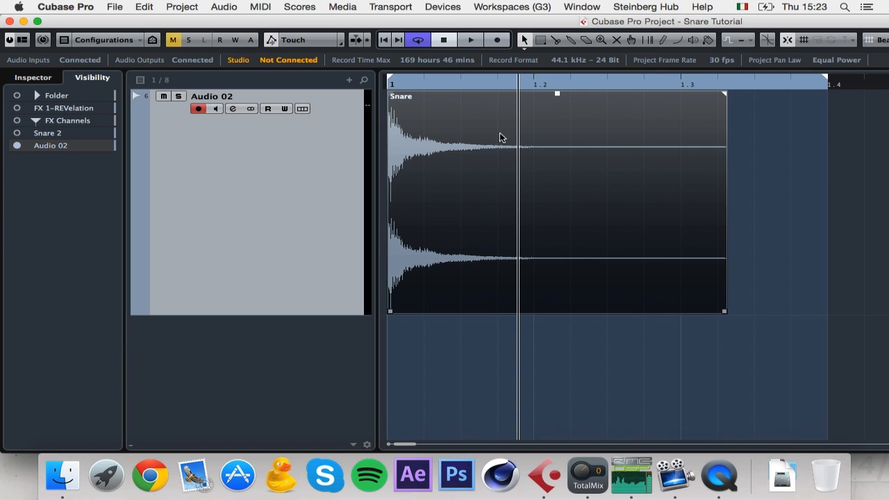
key(g)
click(633, 166)
click(534, 170)
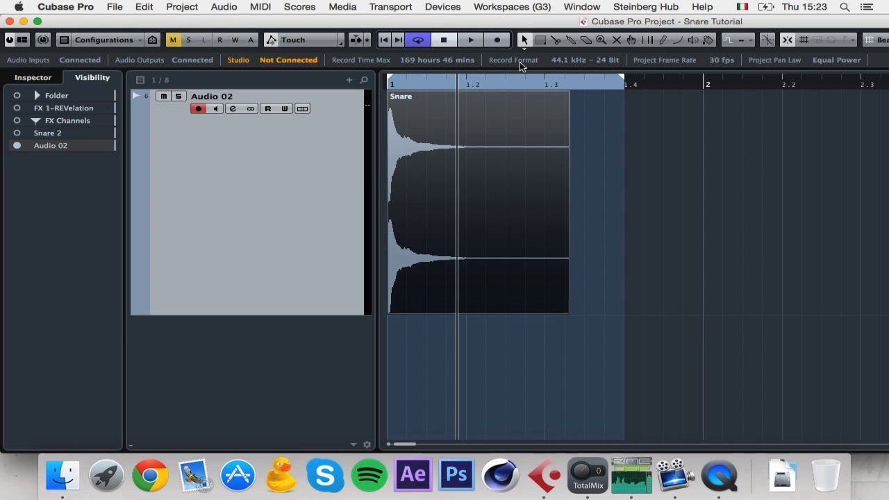
Step: With the Split tool active and the Snare start zoomed in, add a new Audio 01 track
click(555, 40)
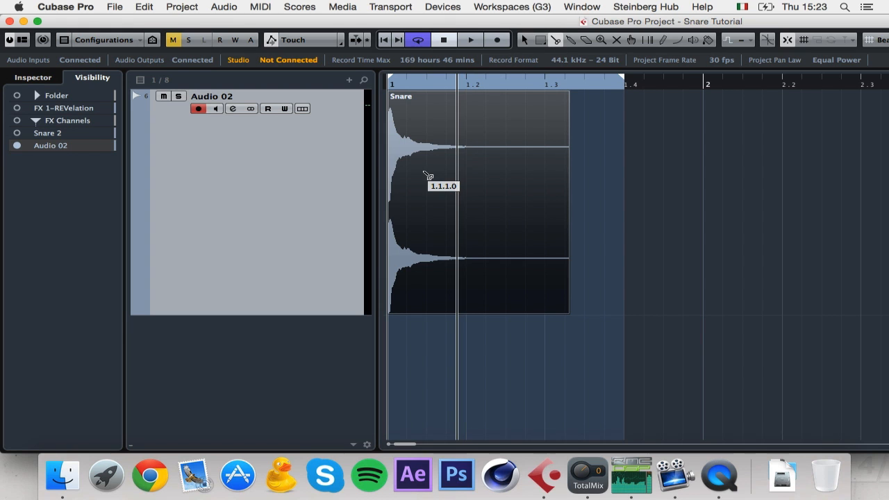
key(h)
key(h)
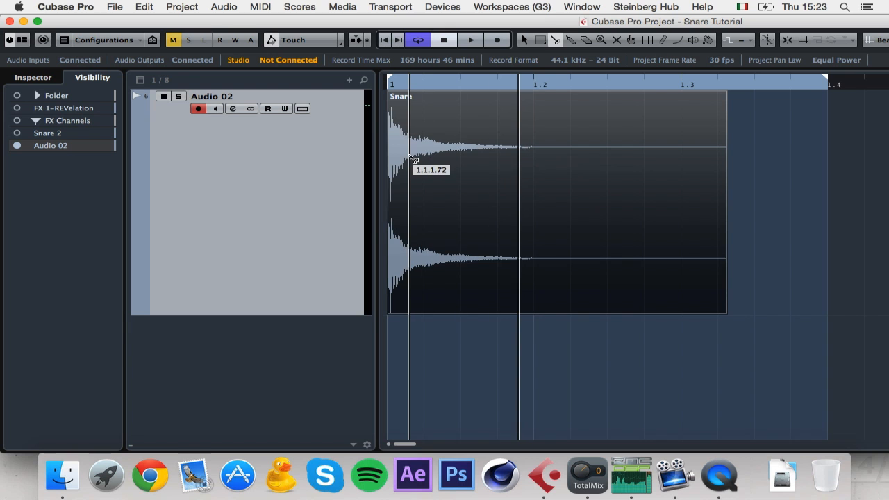
key(h)
double_click(314, 354)
key(Return)
Step: Move the Snare tail onto Audio 01 and draw a fade-out on the attack piece
scroll(452, 162, up, 3)
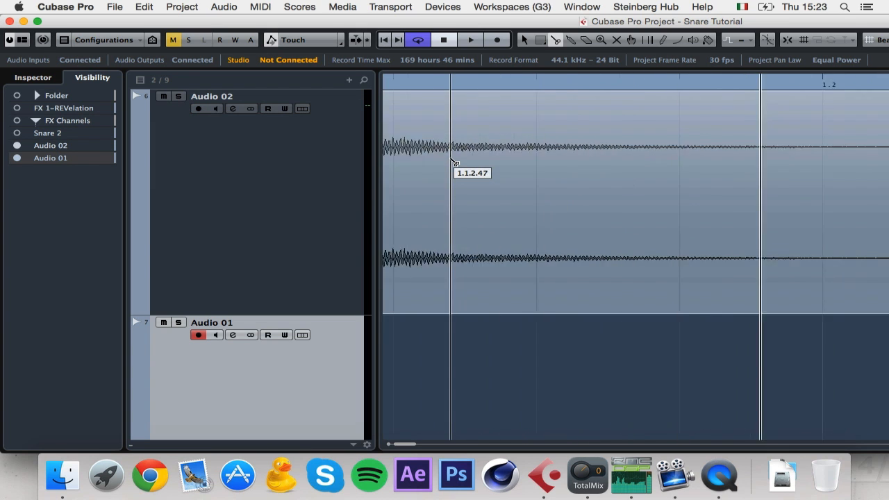
scroll(452, 162, left, 3)
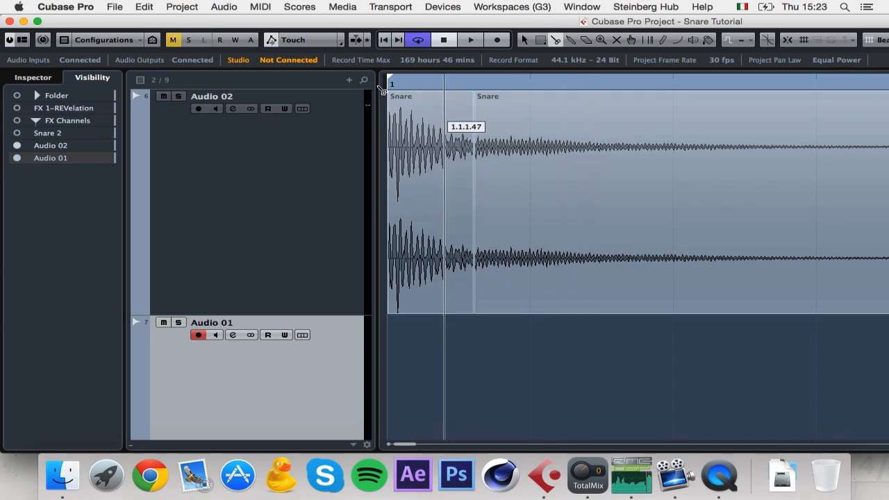
click(523, 40)
drag(491, 246, 515, 312)
mouse_move(512, 93)
mouse_down()
mouse_move(501, 105)
mouse_move(469, 105)
mouse_up()
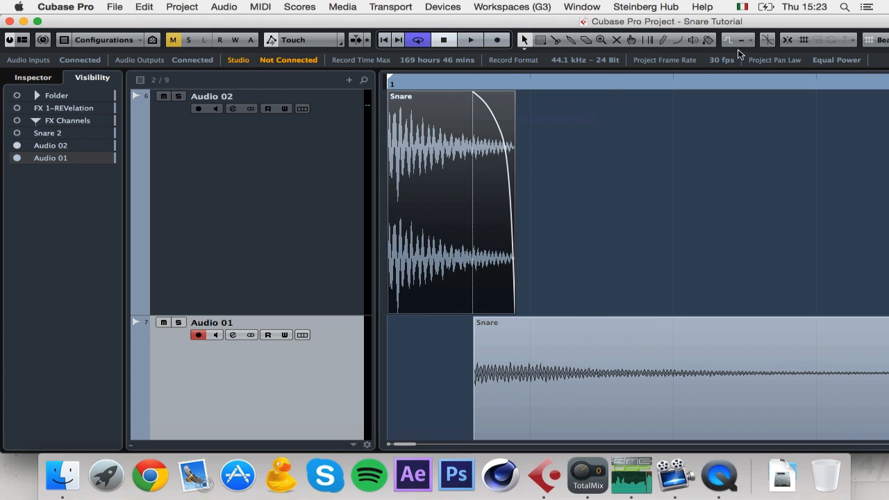
click(701, 7)
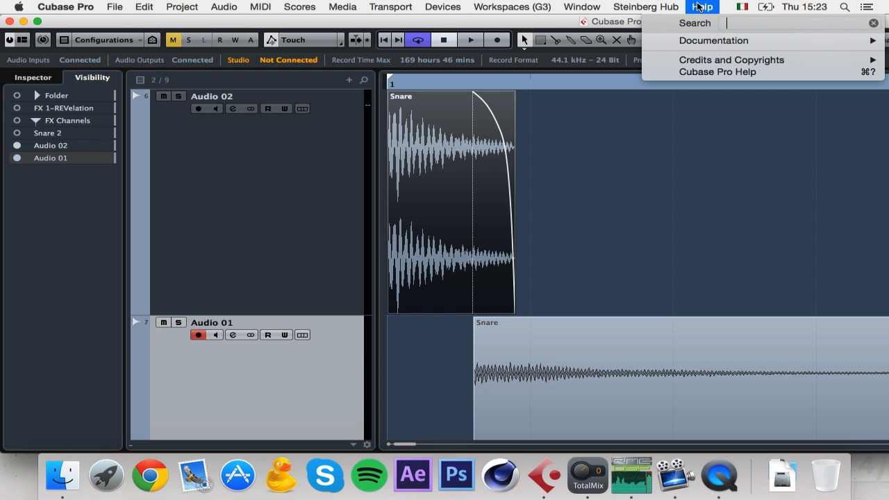
Step: Give the attack piece an exponential fade-out curve in the Fade Editor
text(fade)
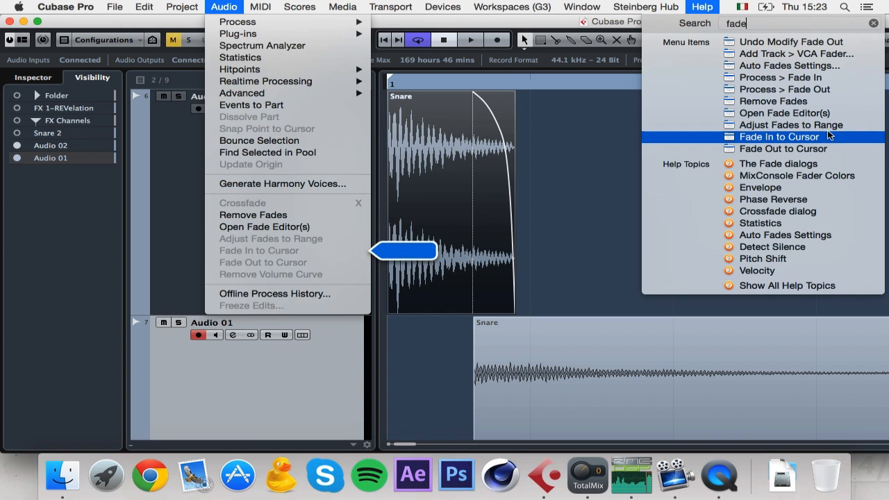
click(830, 116)
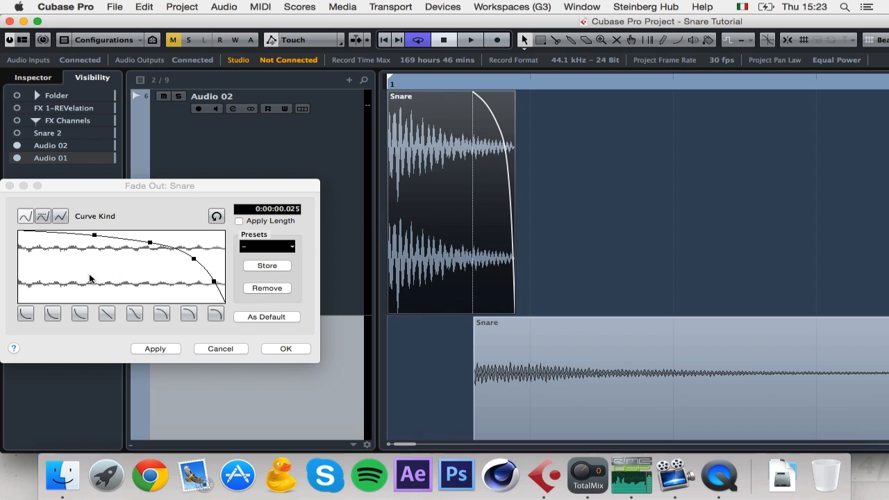
click(26, 314)
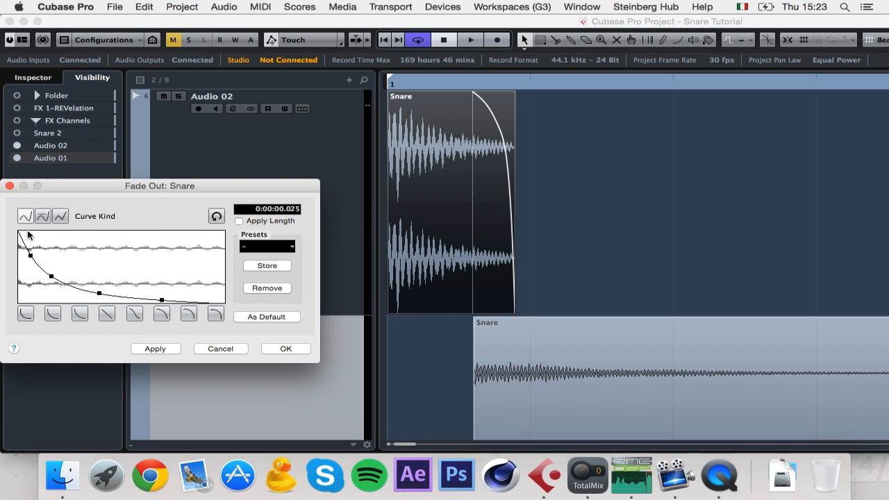
click(283, 349)
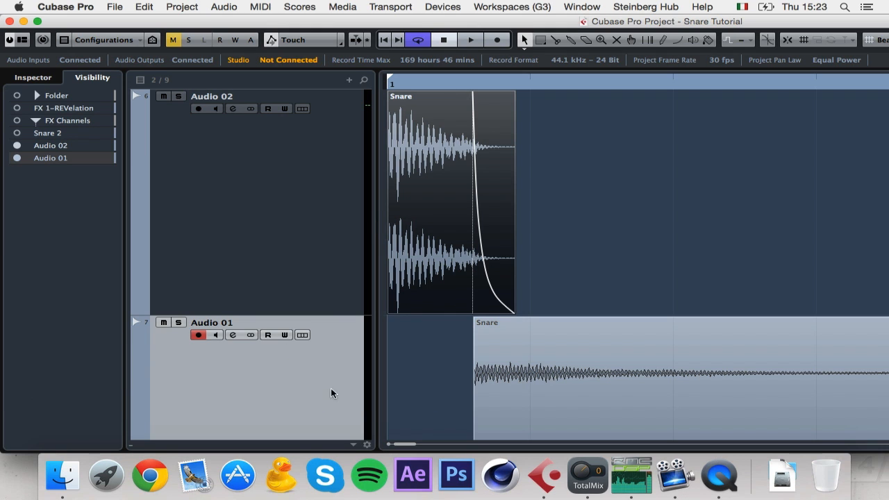
Step: Add a short fade-in to the tail event on Audio 01
click(476, 329)
drag(475, 320, 497, 321)
scroll(480, 347, down, 3)
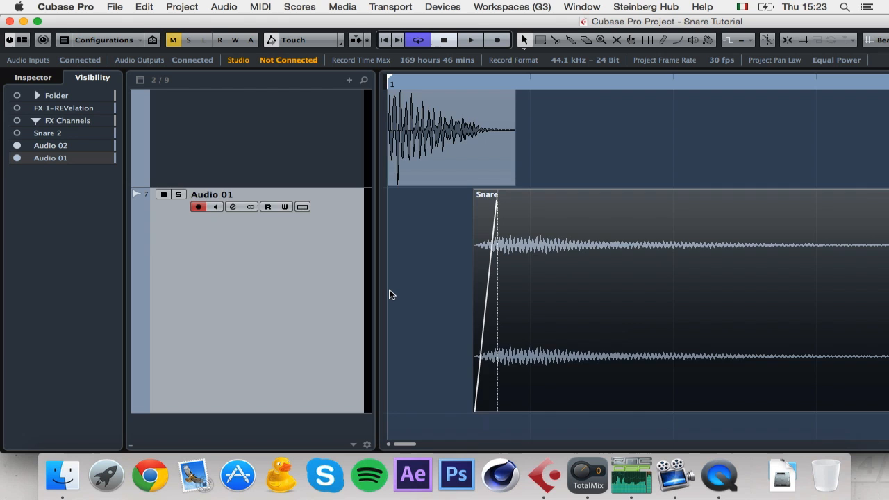
scroll(389, 289, up, 3)
click(236, 180)
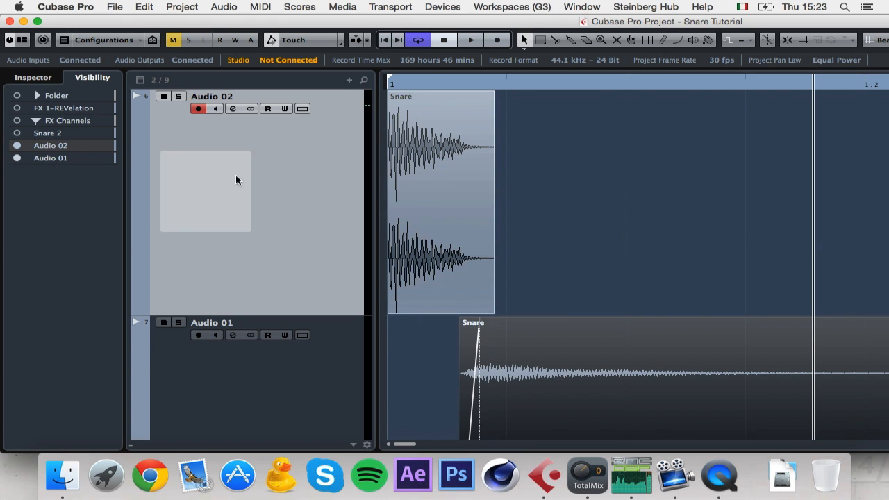
click(233, 108)
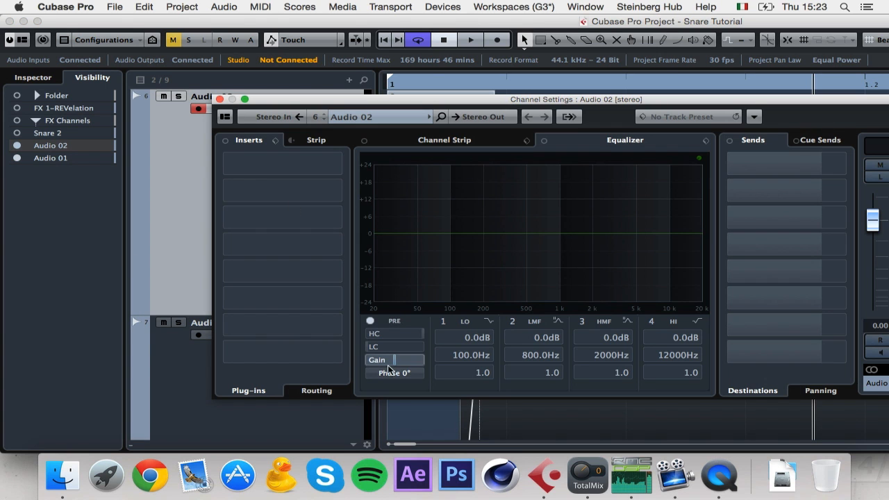
Step: Lower Audio 02's Channel Strip pre-gain to -2 dB
click(401, 138)
double_click(379, 383)
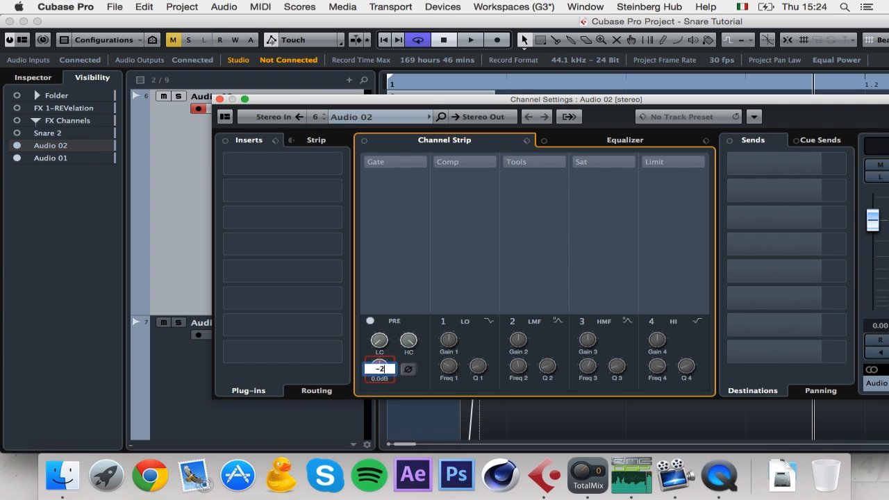
key(Return)
click(221, 99)
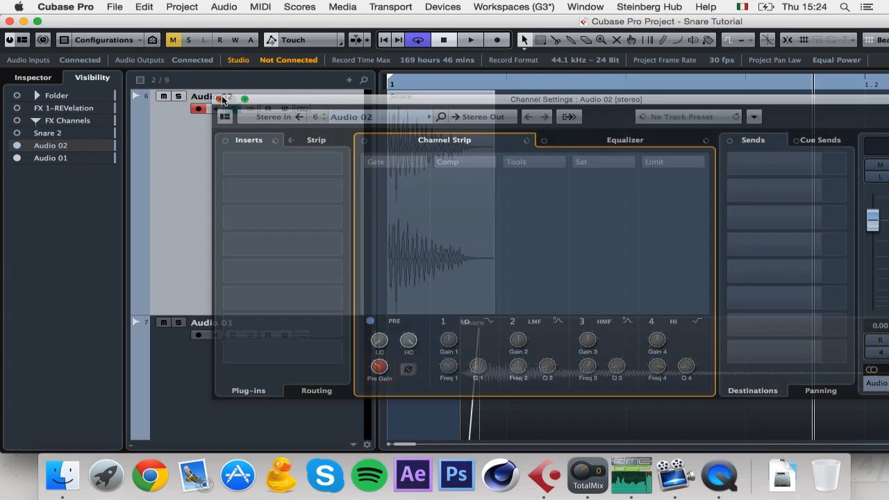
Step: Set Audio 01's pre-gain to -2 dB as well
click(232, 377)
click(232, 336)
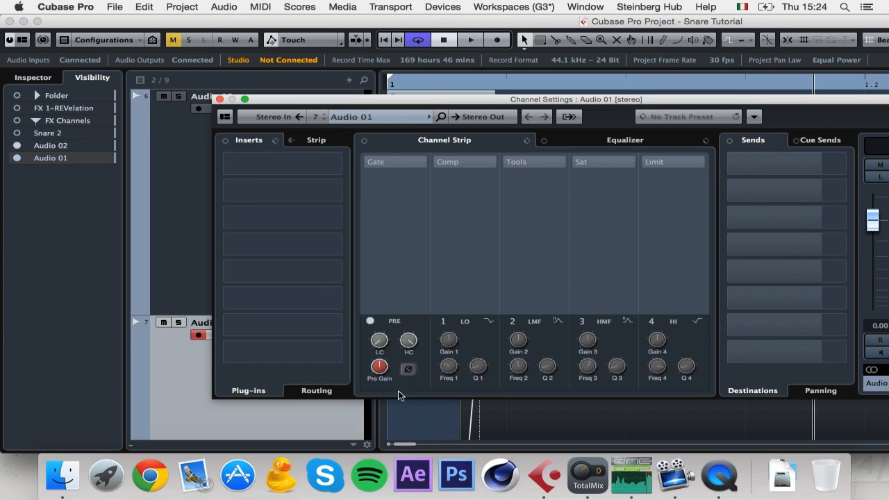
double_click(377, 380)
text(-2)
key(Return)
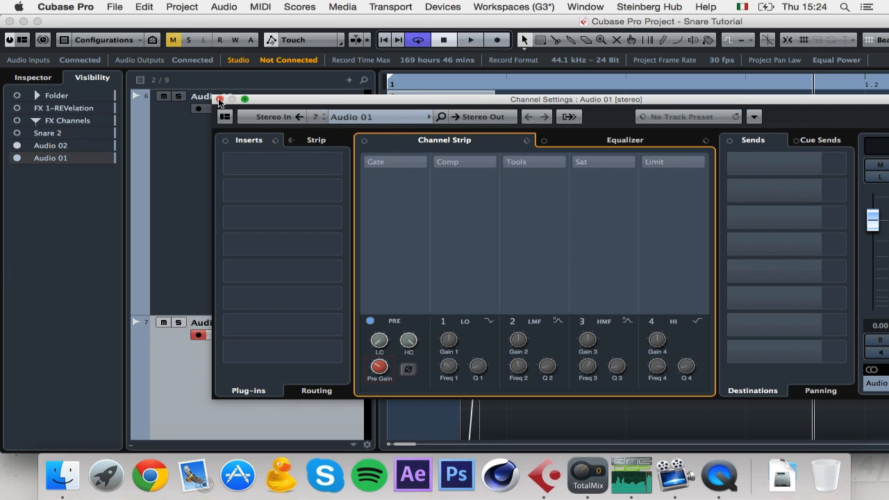
click(219, 99)
click(262, 203)
key(g)
key(g)
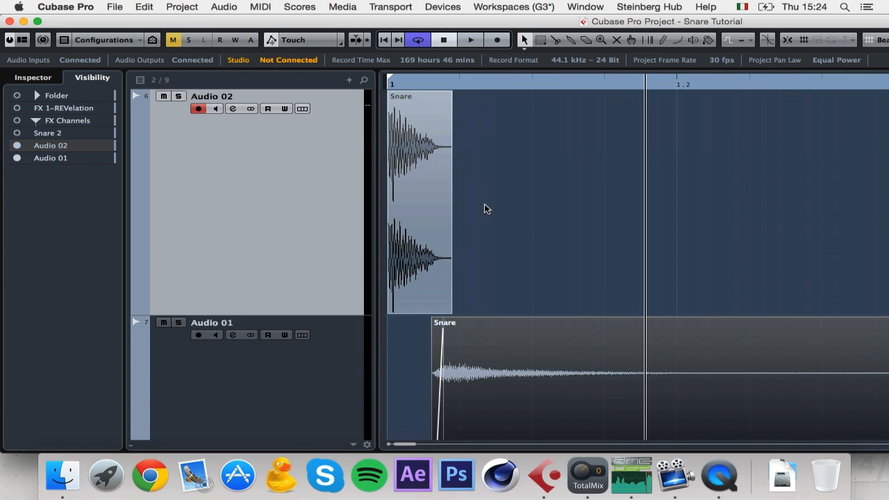
Step: Solo Audio 02, load FabFilter Pro-Q 2 on its first insert, and add a low-cut band
click(178, 97)
click(405, 179)
key(g)
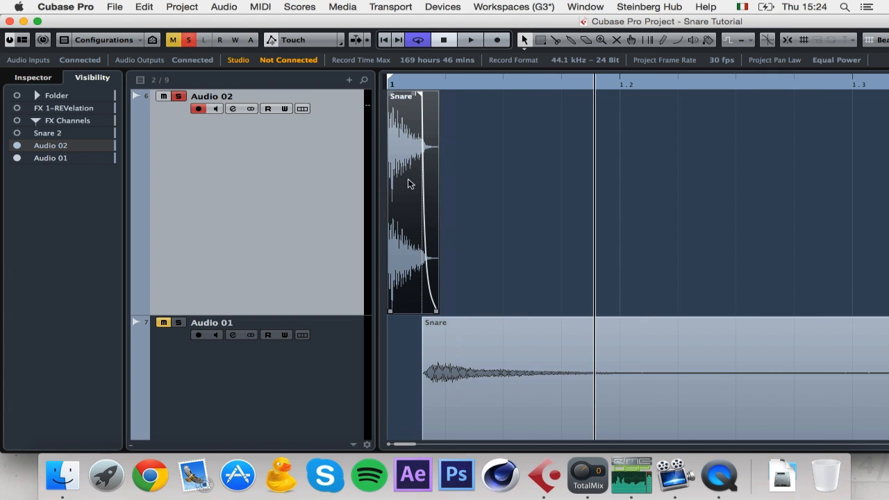
click(234, 110)
click(294, 171)
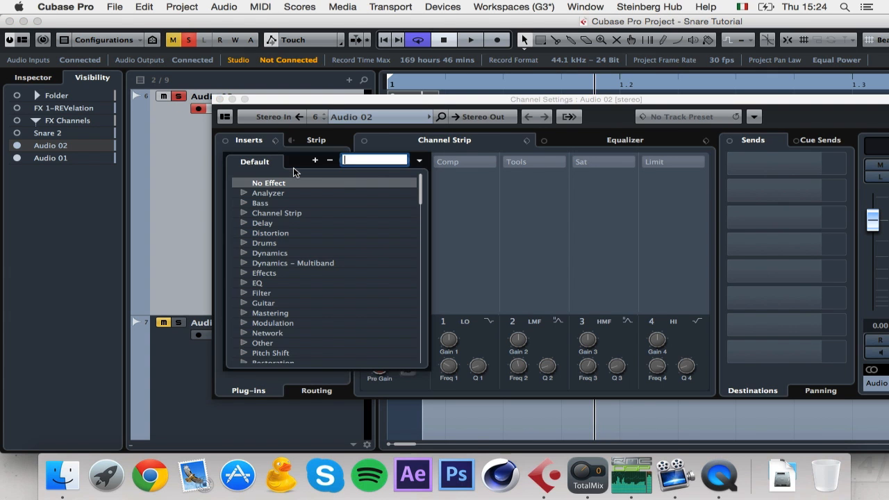
text(q 2)
key(BackSpace)
text(2)
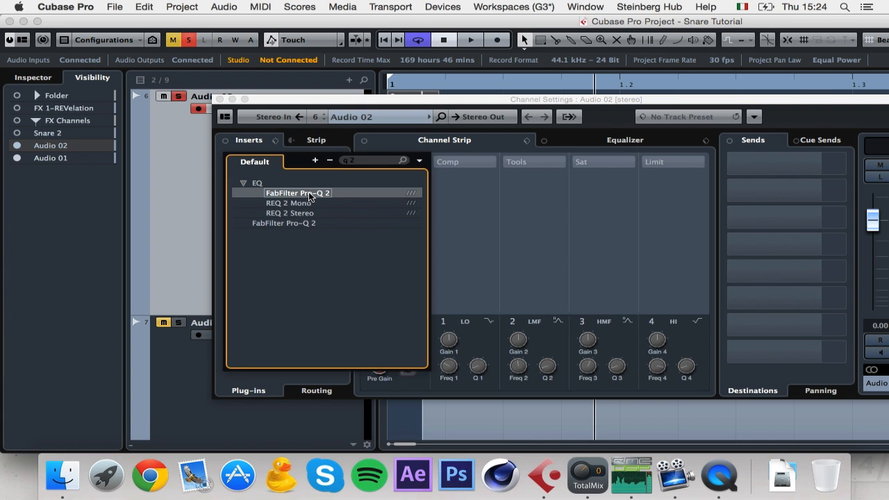
click(312, 193)
click(105, 197)
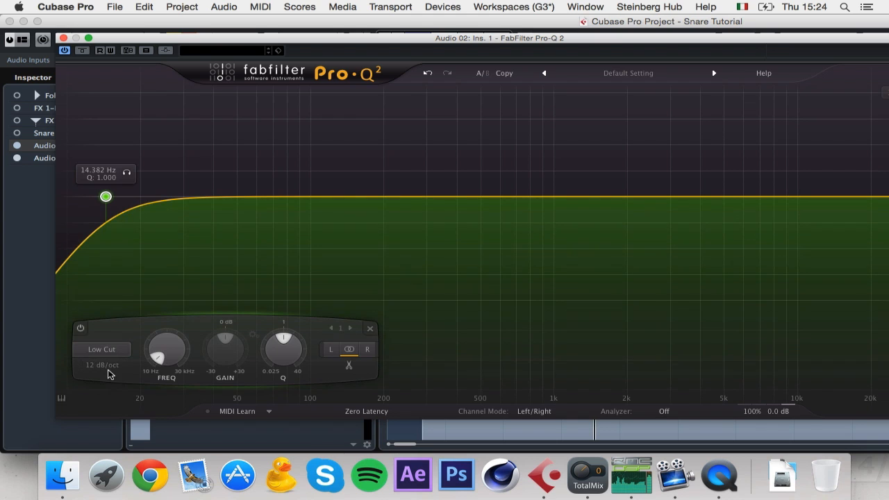
Step: Set the low cut to a 96 dB/oct slope at 150 Hz
click(105, 369)
click(115, 439)
double_click(166, 349)
text(150)
key(Return)
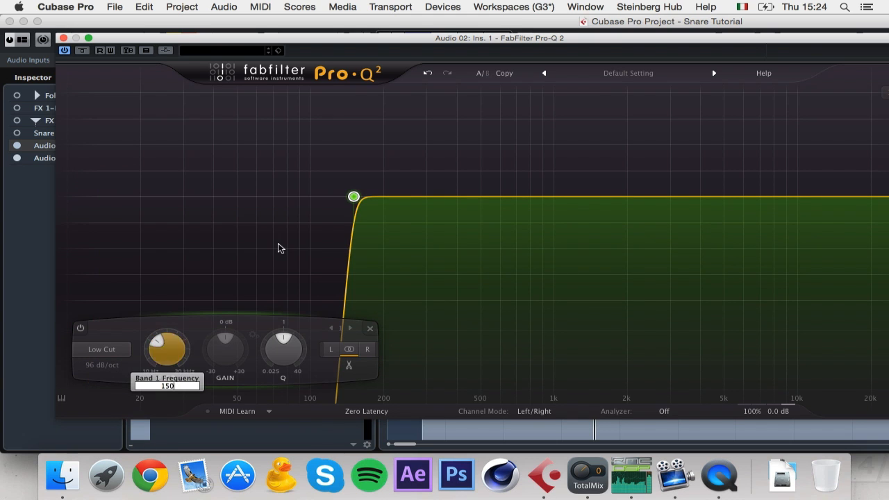
Step: Add a 96 dB/oct high cut and pull its frequency slightly lower
drag(618, 35, 462, 16)
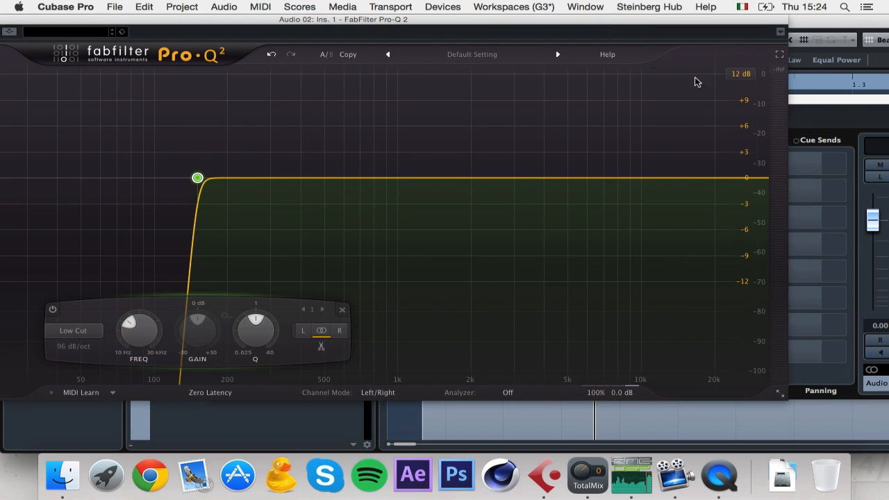
double_click(750, 182)
click(477, 346)
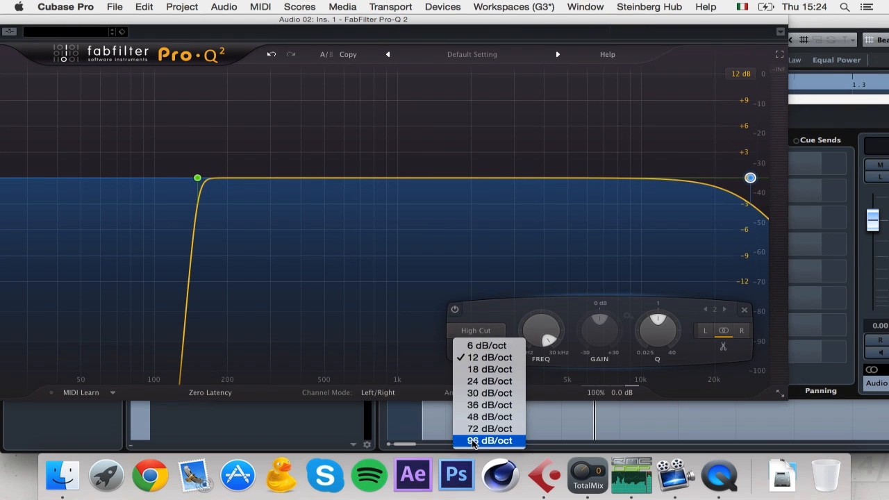
click(475, 440)
drag(748, 179, 707, 181)
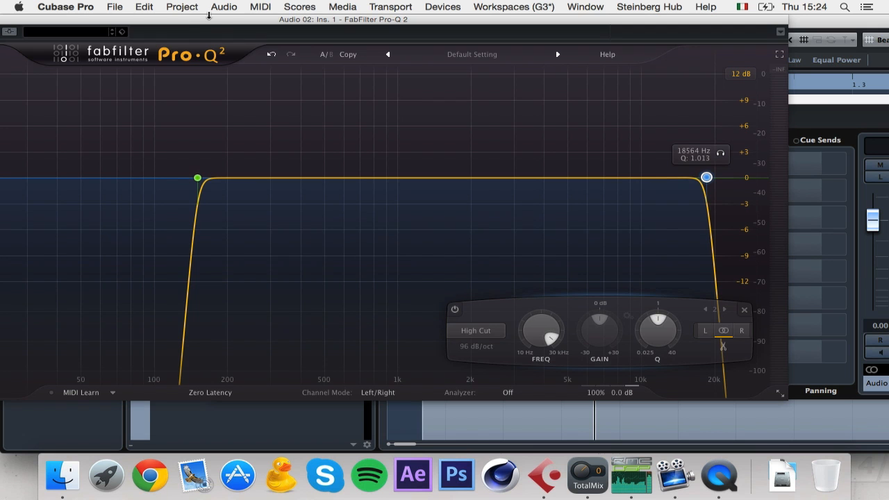
Step: Add a +6.2 dB low shelf and a +2.3 dB high shelf near 5.3 kHz
drag(209, 19, 370, 44)
drag(420, 206, 470, 171)
click(303, 357)
click(322, 384)
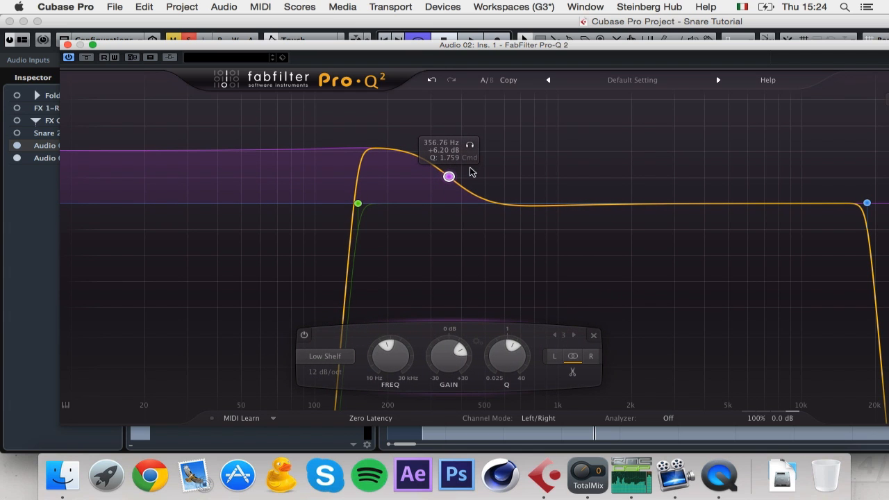
click(734, 203)
click(634, 357)
click(638, 409)
drag(744, 200, 739, 191)
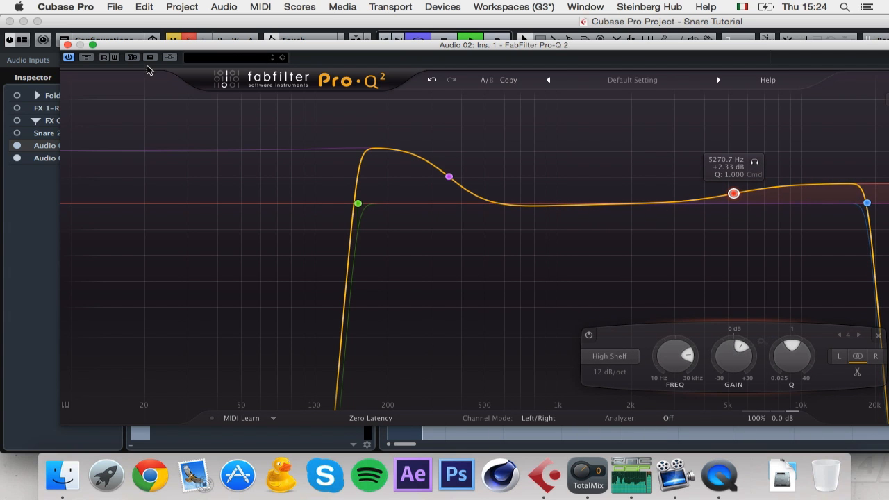
click(67, 45)
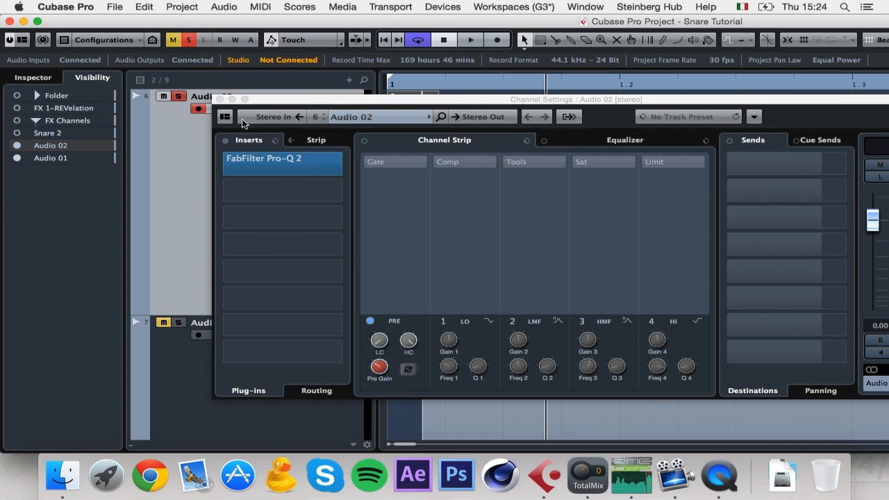
Step: Load CamelPhat on another Audio 02 insert slot
drag(275, 102, 241, 84)
click(249, 175)
text(c)
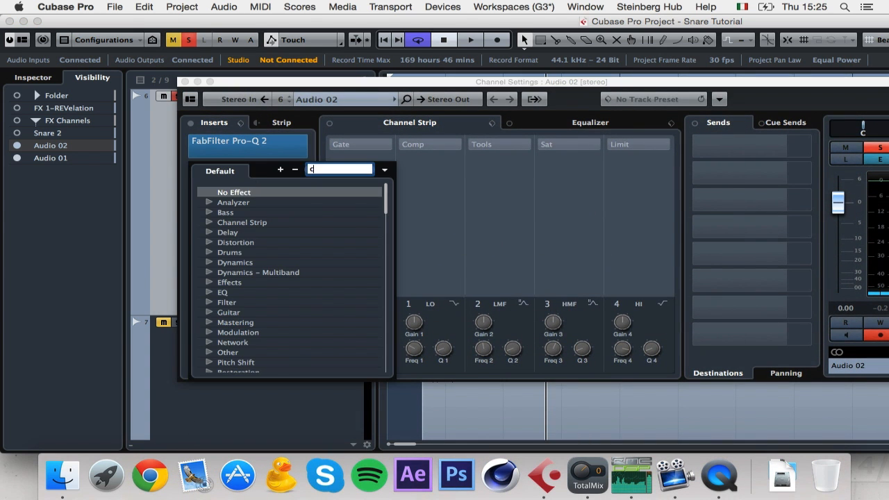
text(ame)
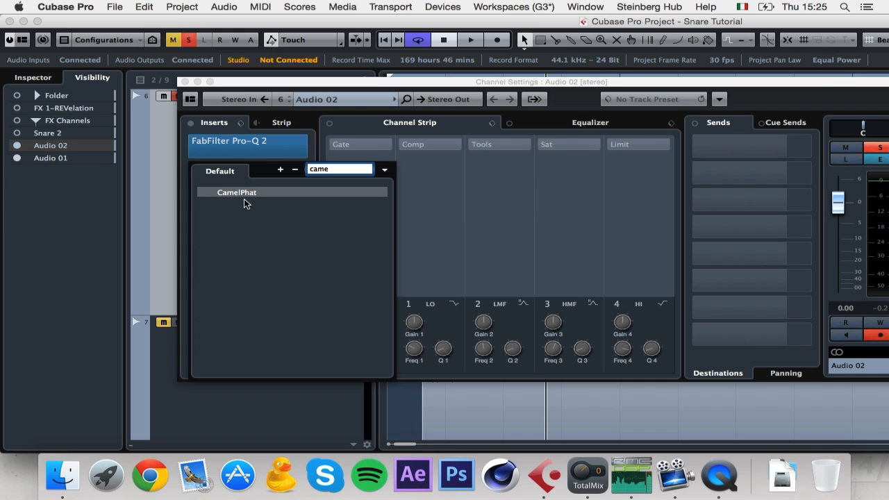
click(244, 192)
Step: Enable CamelPhat's Distortion with a 6-bit Bit Crusher and switch on the band-pass filter
click(724, 147)
drag(732, 168, 735, 182)
drag(748, 97, 745, 110)
click(463, 147)
drag(462, 258, 466, 228)
key(space)
key(space)
Step: Move Pro-Q 2 below CamelPhat in the insert chain and audition the result
drag(292, 146, 271, 193)
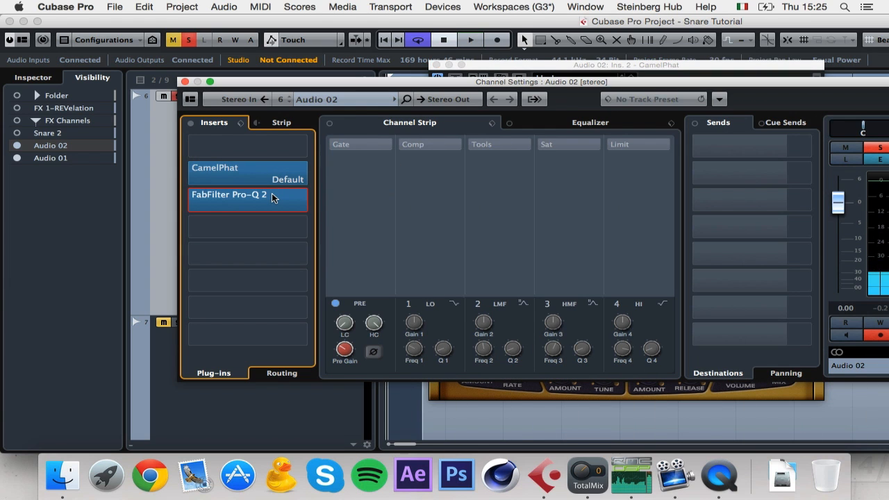
key(space)
key(space)
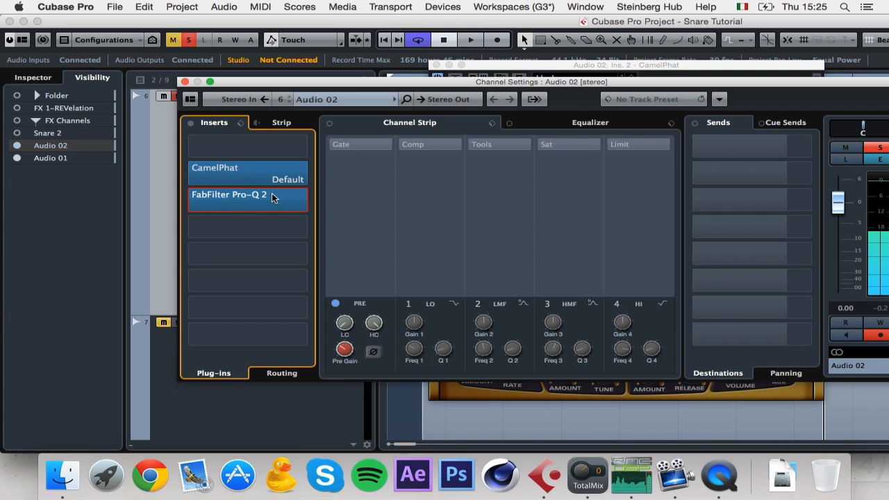
click(273, 195)
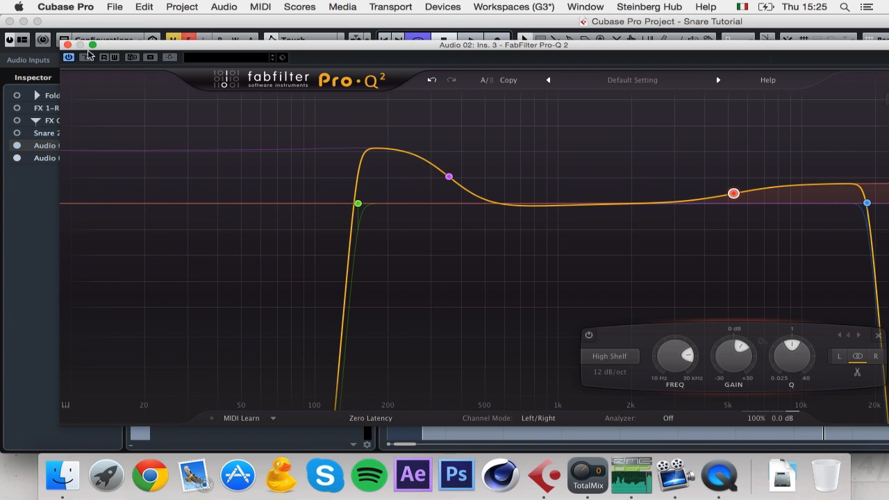
click(67, 45)
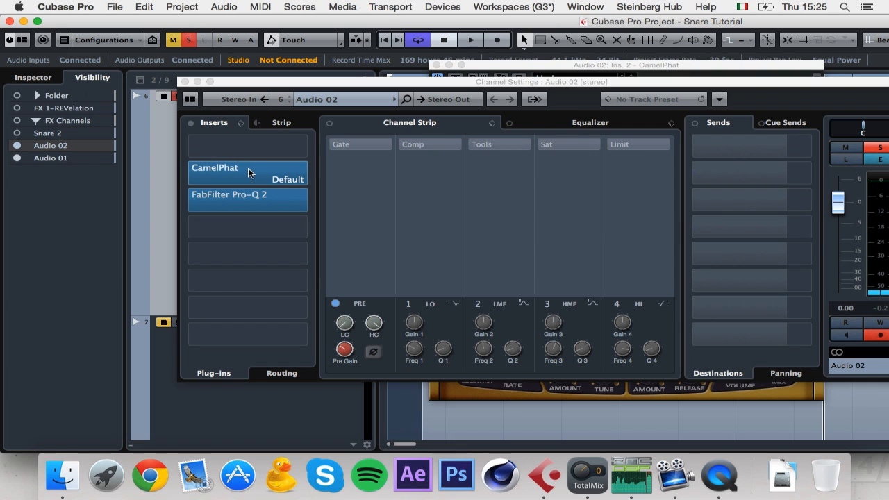
click(249, 169)
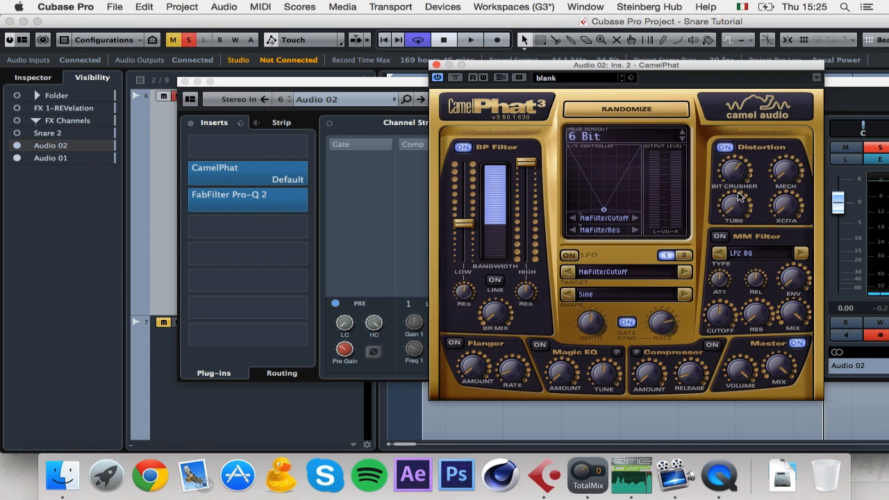
mouse_move(738, 161)
key(space)
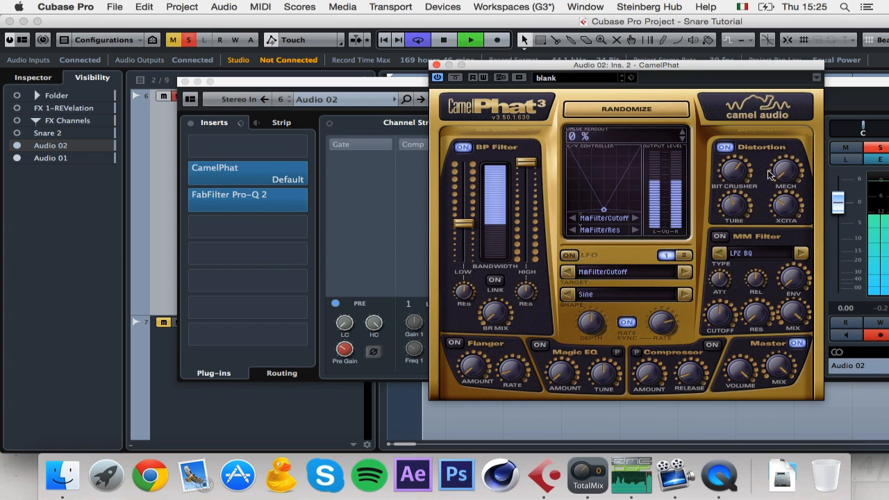
Step: Move Pro-Q 2's low shelf to about 525 Hz (+5.4 dB) and lower the low cut slightly
click(284, 184)
click(290, 200)
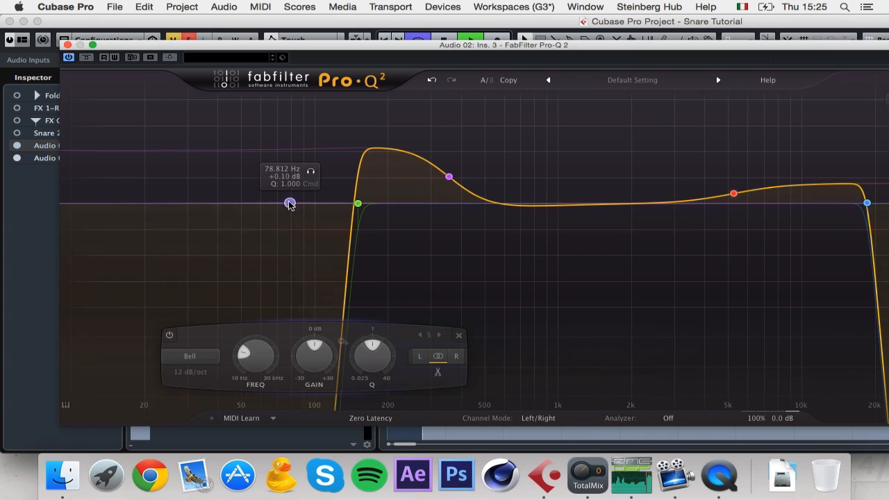
drag(358, 204, 341, 203)
drag(447, 176, 490, 182)
drag(341, 204, 334, 204)
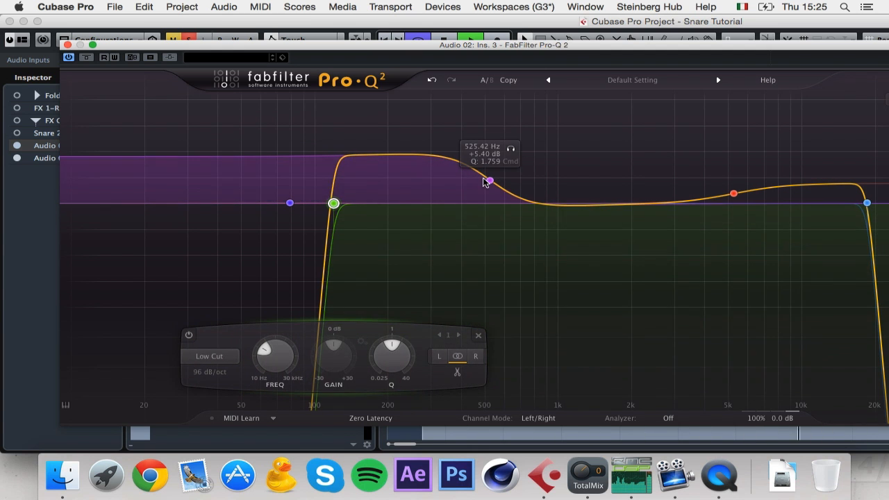
click(488, 181)
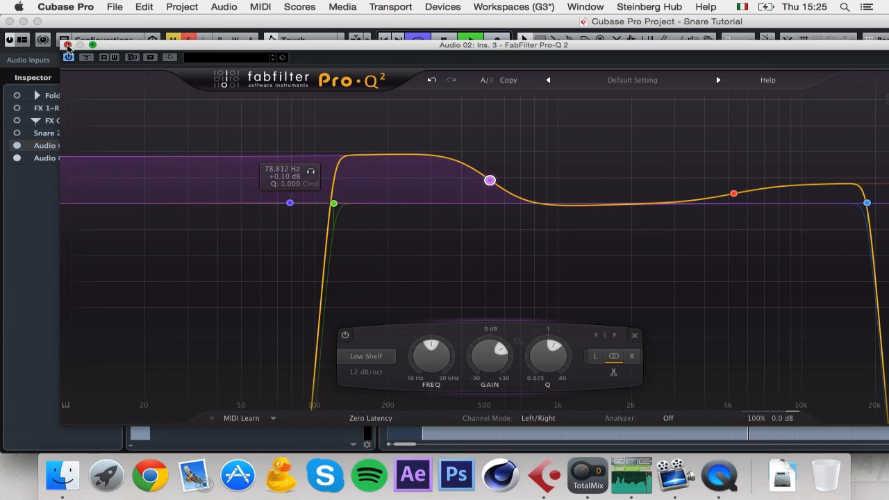
click(67, 47)
Step: Extend Audio 02's Snare event to 1.1.2.16 and fade out most of it
click(186, 89)
key(space)
drag(446, 310, 452, 310)
drag(434, 94, 419, 96)
key(space)
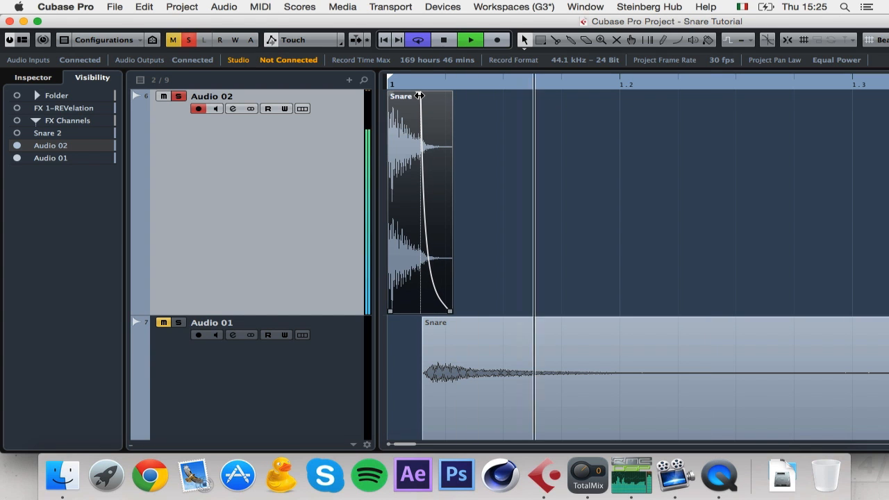
Step: Unsolo Audio 02 and load FabFilter Pro-Q 2 on Audio 01's first insert
key(space)
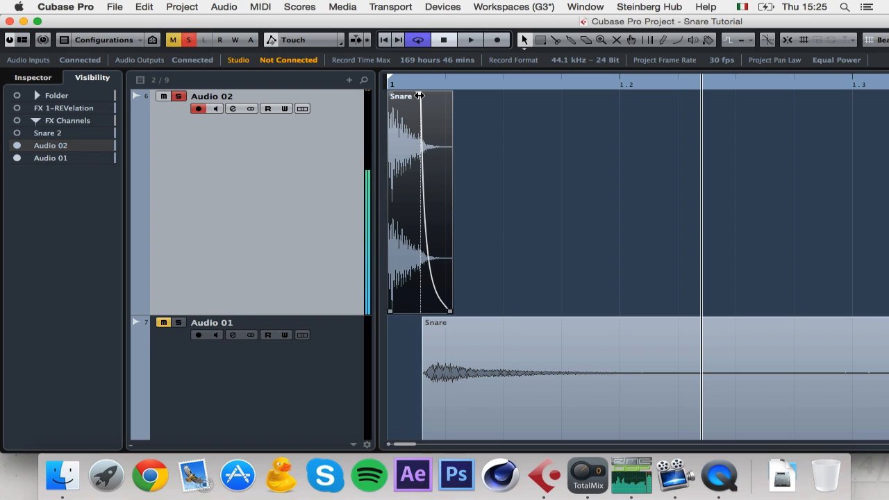
click(178, 97)
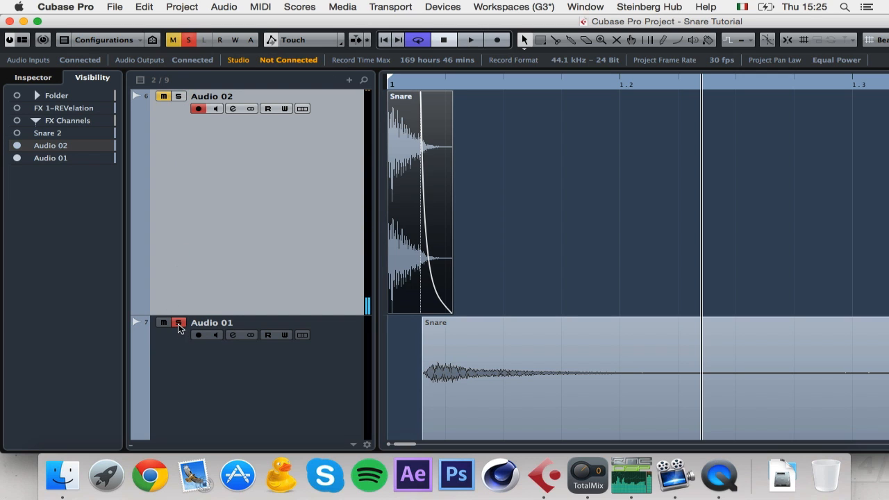
click(275, 391)
click(232, 336)
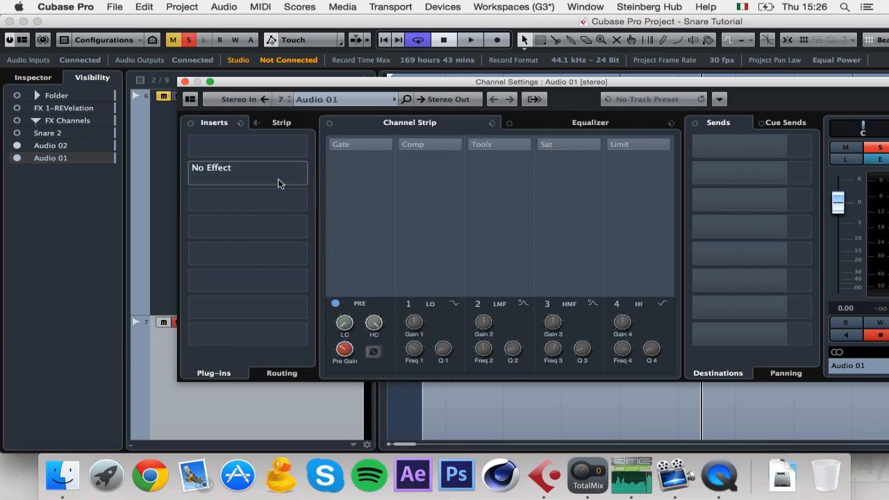
click(278, 180)
text(q 2)
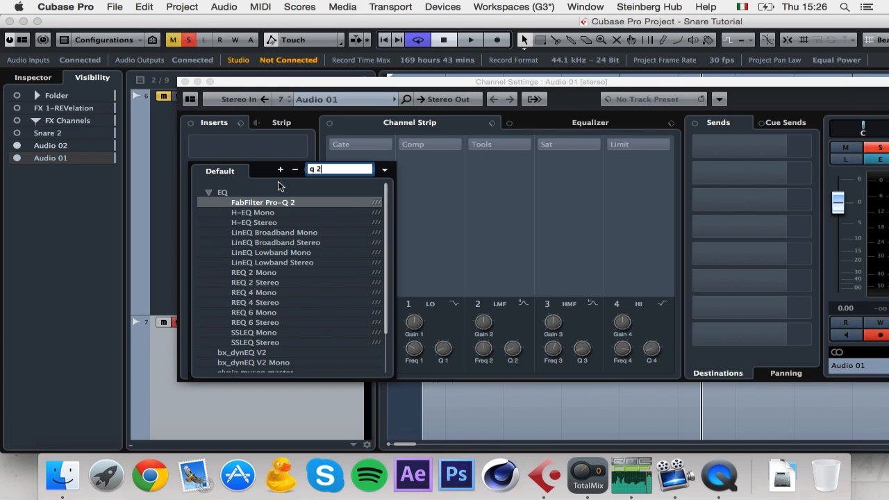
click(286, 204)
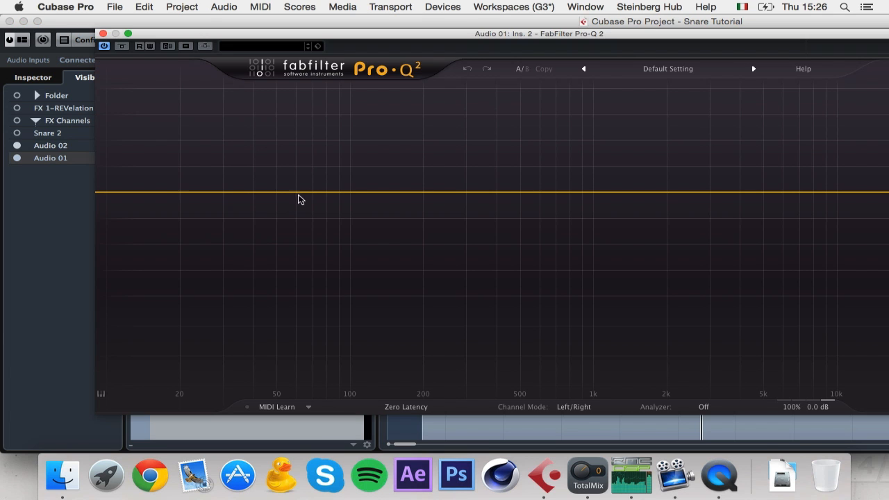
Step: Add a 96 dB/oct low cut at 200 Hz
click(143, 193)
click(144, 361)
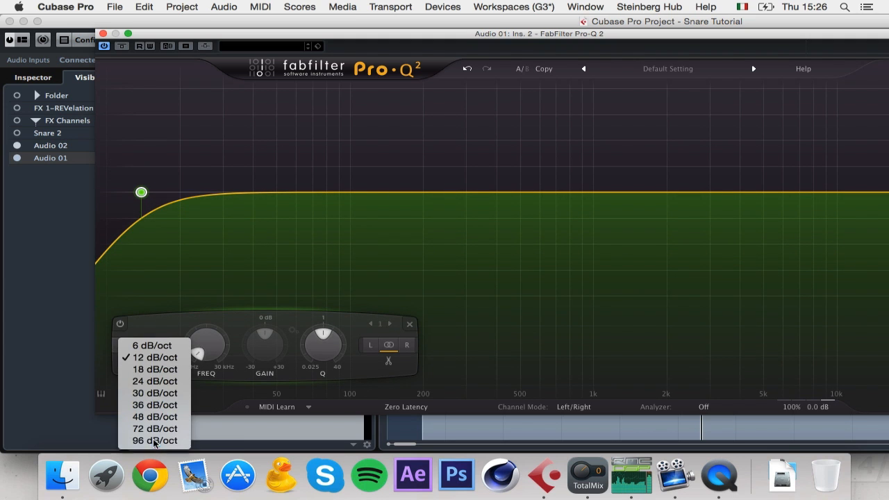
click(147, 452)
double_click(209, 358)
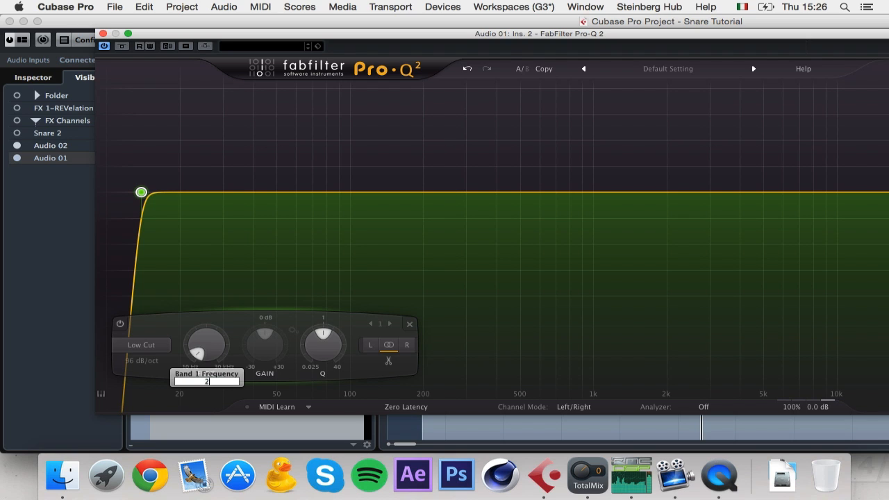
key(Return)
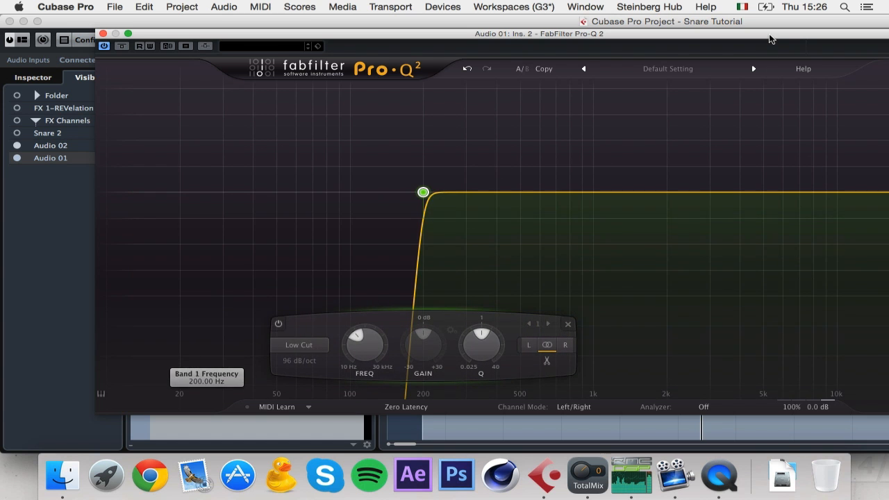
Step: Add a 96 dB/oct high cut set near 22.5 kHz
drag(812, 78, 677, 68)
click(772, 184)
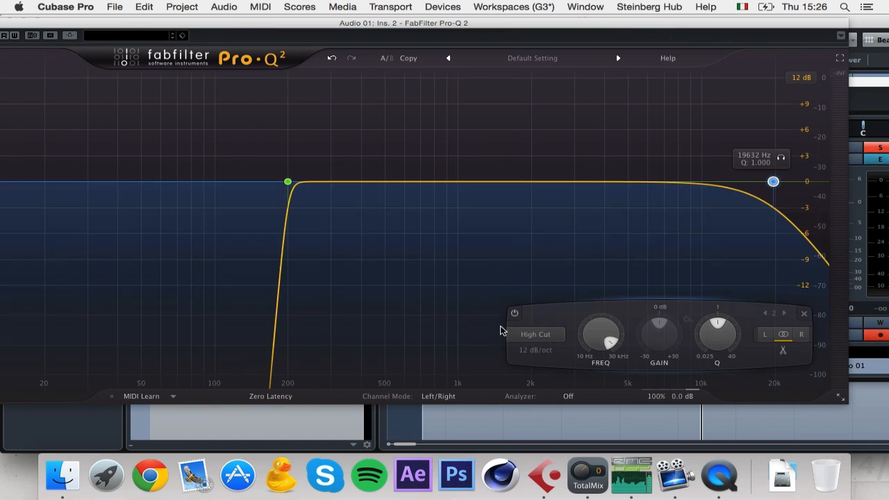
click(552, 353)
click(549, 441)
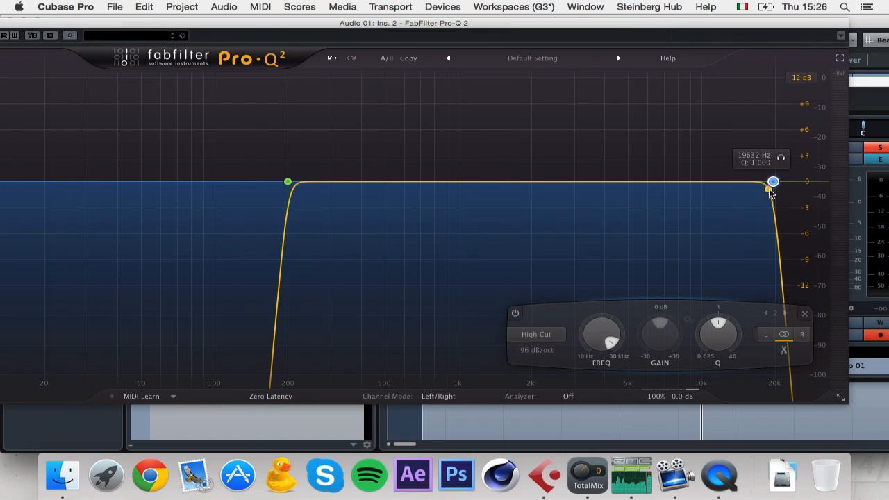
double_click(602, 335)
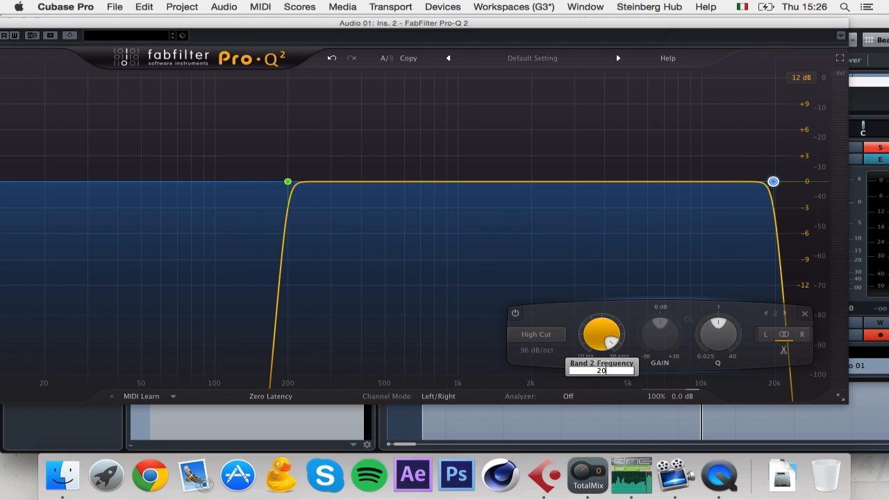
text(200000)
key(Return)
drag(816, 182, 775, 182)
drag(315, 29, 511, 175)
click(184, 82)
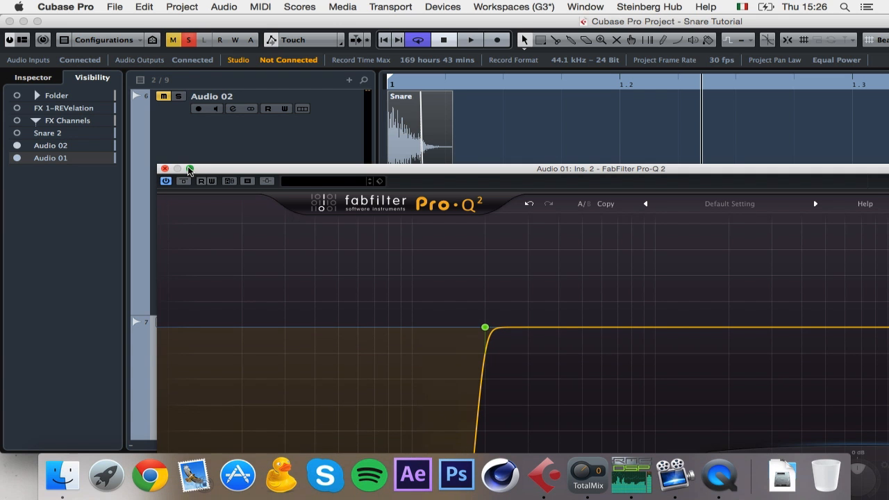
Step: Open Audio 01's channel settings and switch on its built-in equalizer section
drag(210, 169, 298, 27)
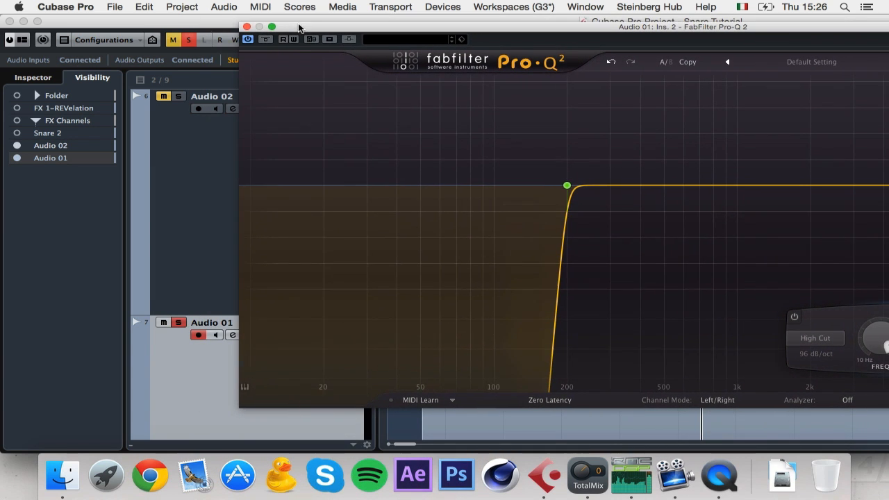
click(233, 335)
click(558, 122)
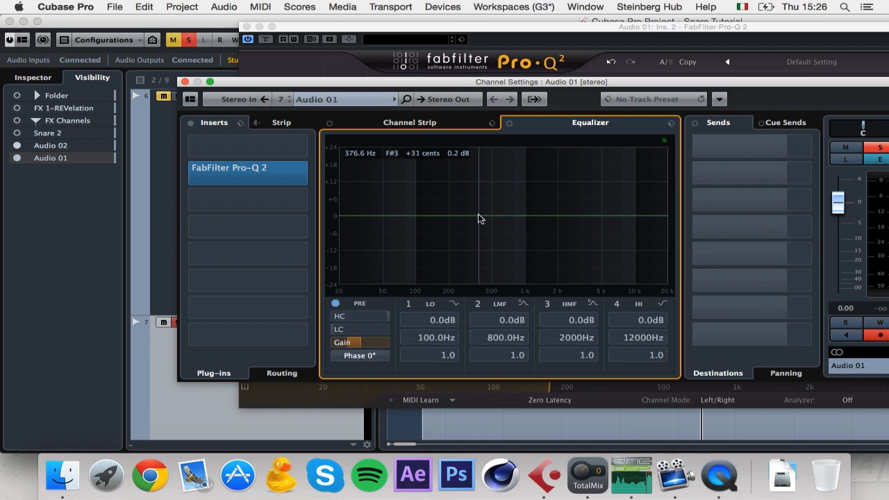
Step: Add a Pro-Q 2 bell band at 382 Hz boosting +6.59 dB with Q 1.862
drag(636, 29, 542, 29)
click(544, 185)
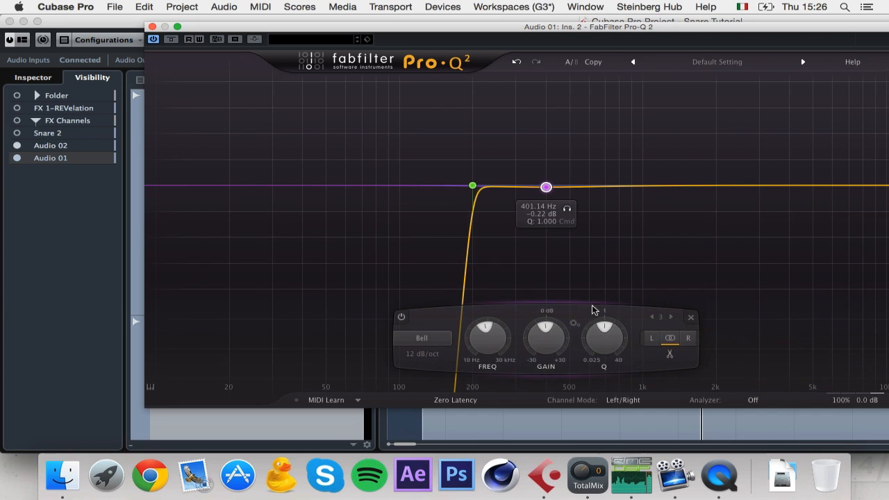
double_click(498, 337)
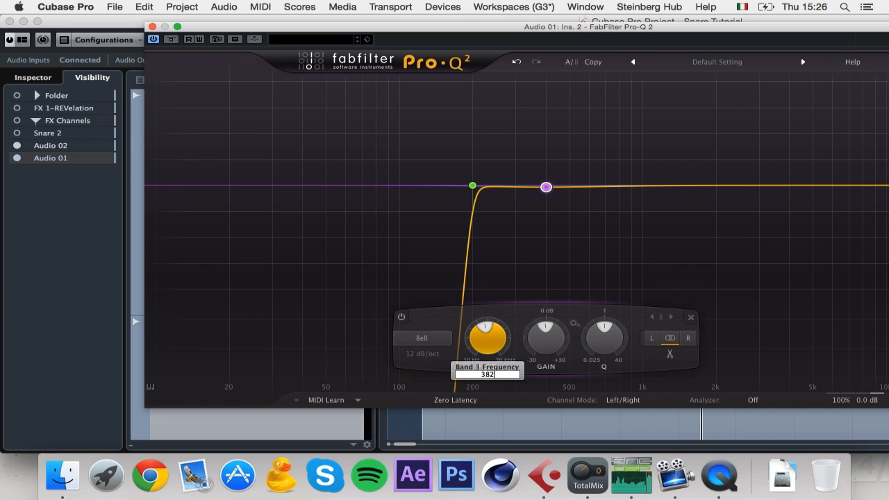
text(382)
key(Return)
drag(626, 327, 622, 300)
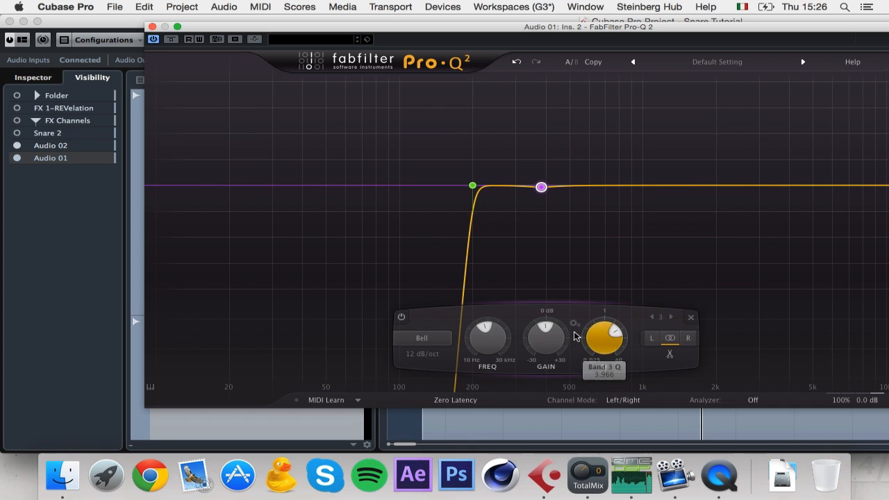
drag(540, 332, 544, 314)
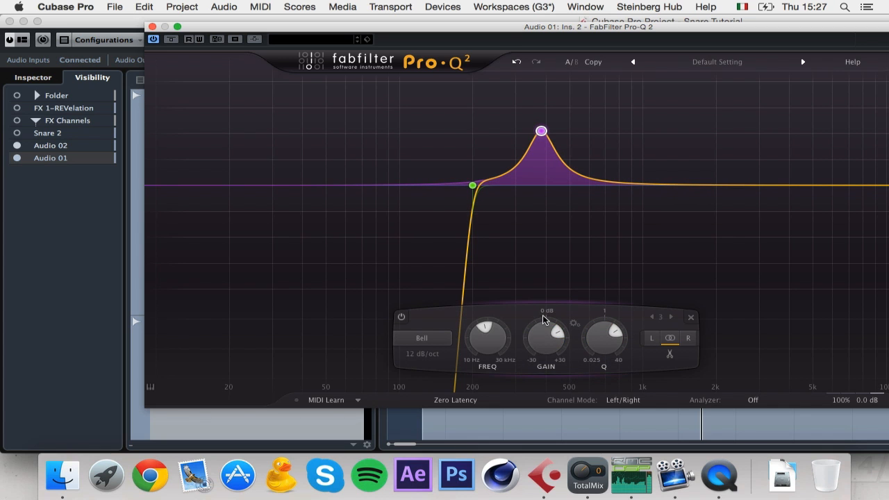
scroll(546, 320, up, 6)
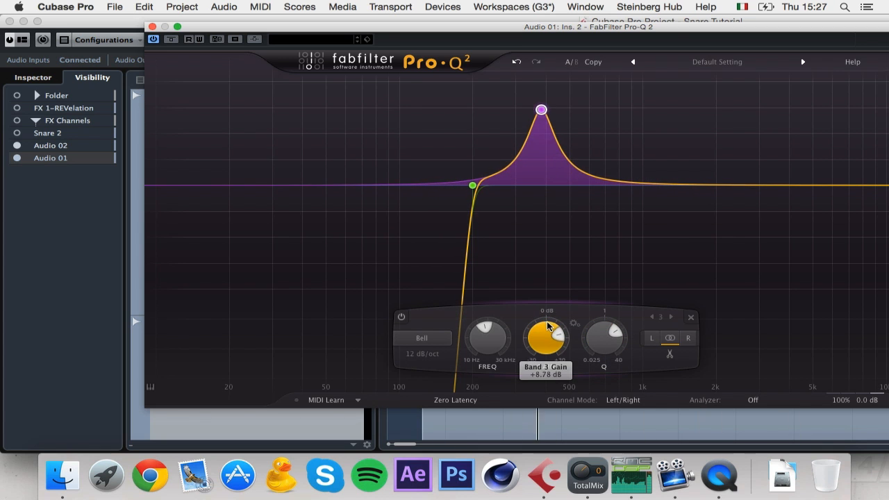
scroll(548, 316, down, 3)
scroll(592, 350, down, 4)
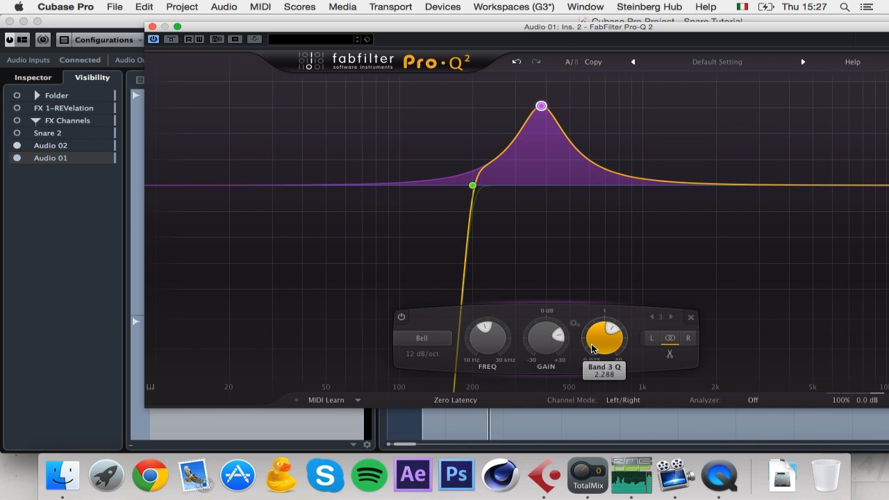
scroll(592, 351, down, 2)
scroll(592, 354, up, 2)
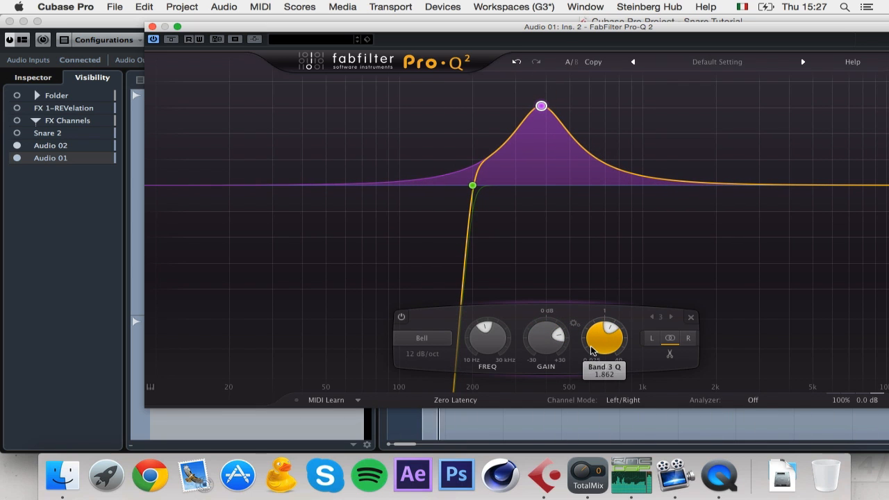
scroll(546, 340, down, 4)
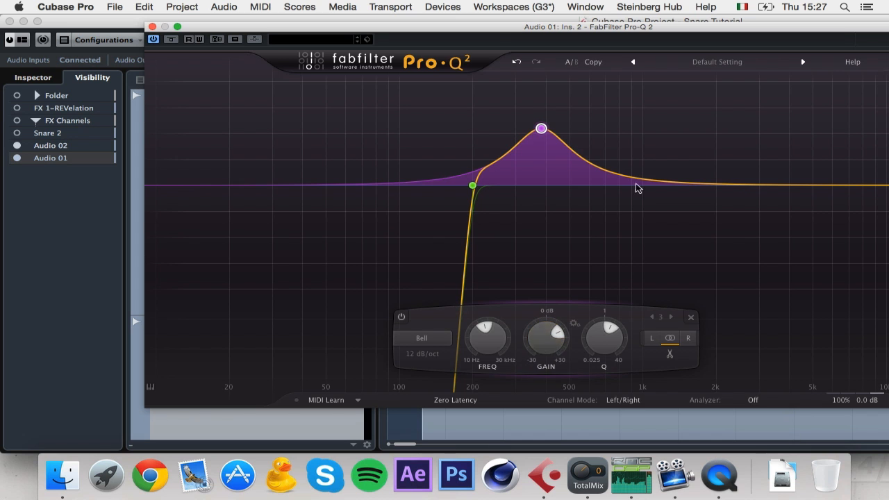
drag(398, 33, 563, 172)
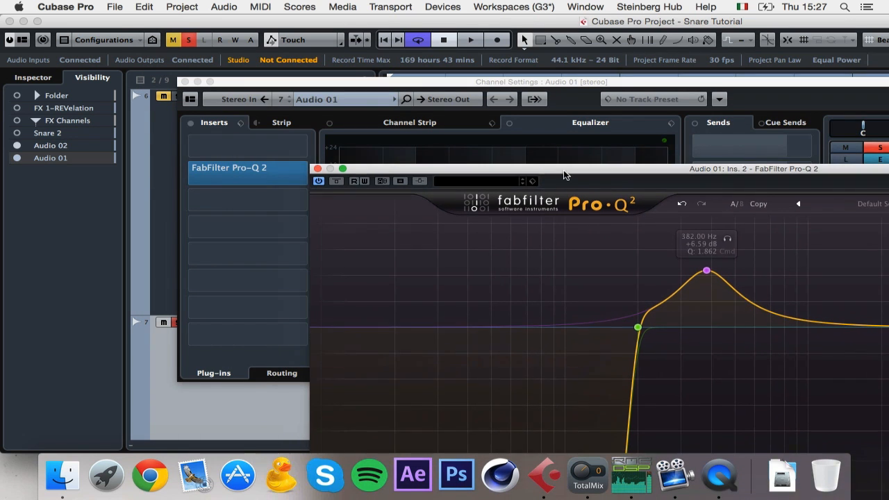
Step: Add a fourth Pro-Q 2 bell band at 780 Hz
click(458, 78)
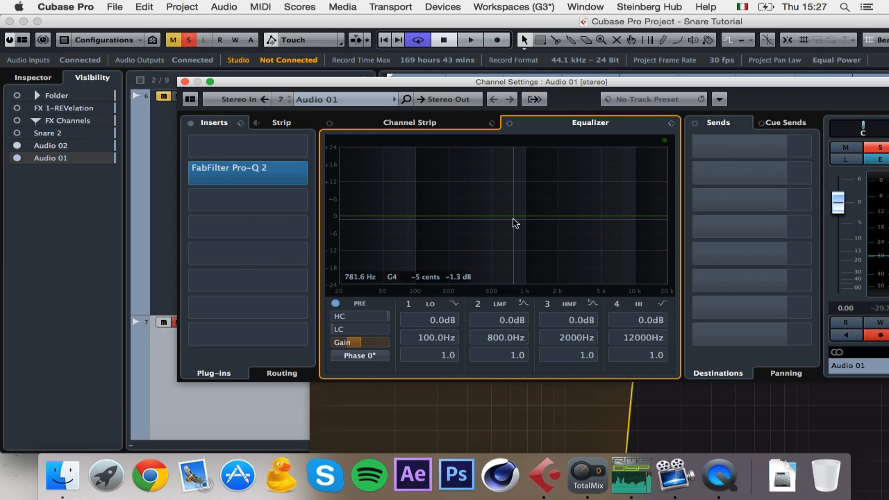
drag(766, 85, 556, 77)
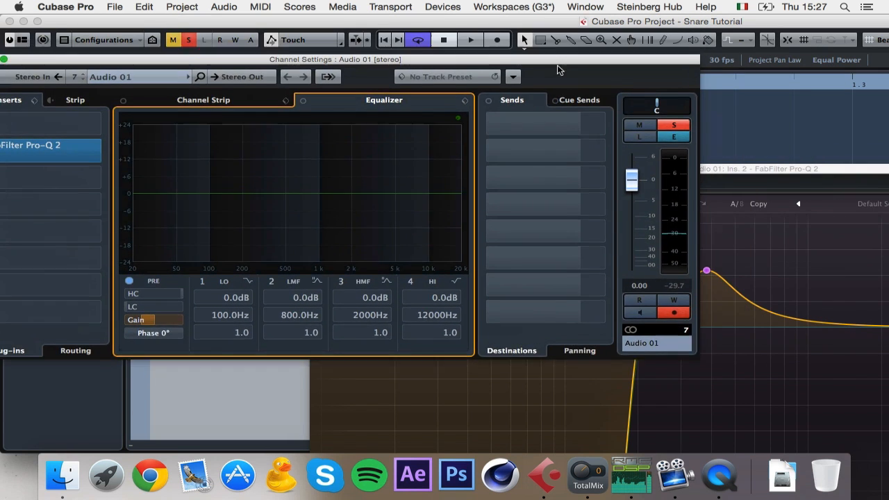
drag(799, 170, 482, 23)
double_click(495, 173)
double_click(445, 348)
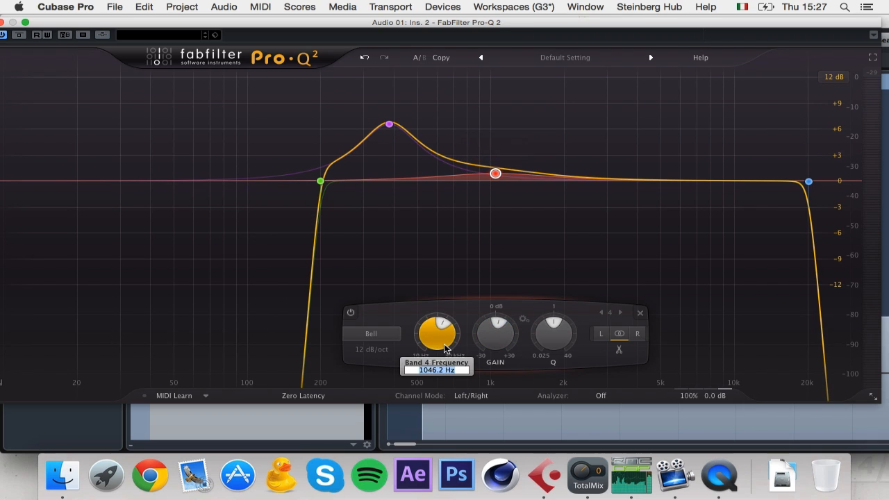
text(780)
key(Return)
Step: Set band 4 to +9.29 dB gain with Q 4.923, then close Pro-Q 2
scroll(554, 318, up, 5)
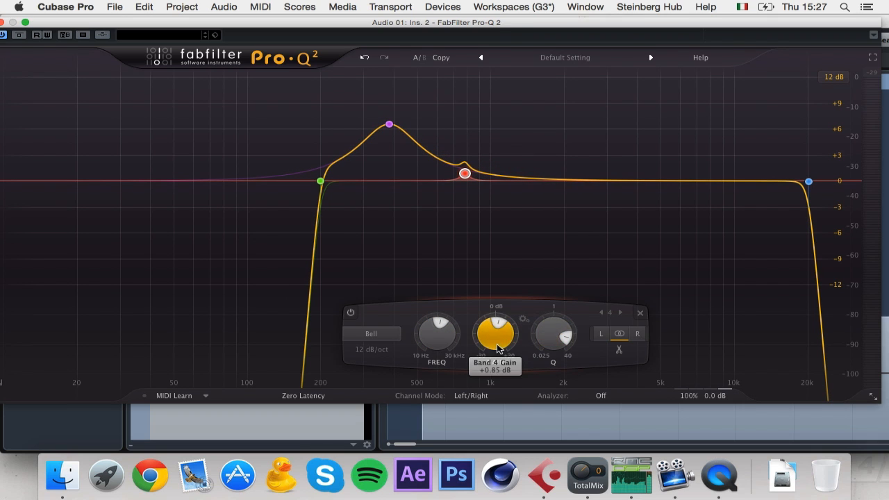
scroll(504, 307, up, 8)
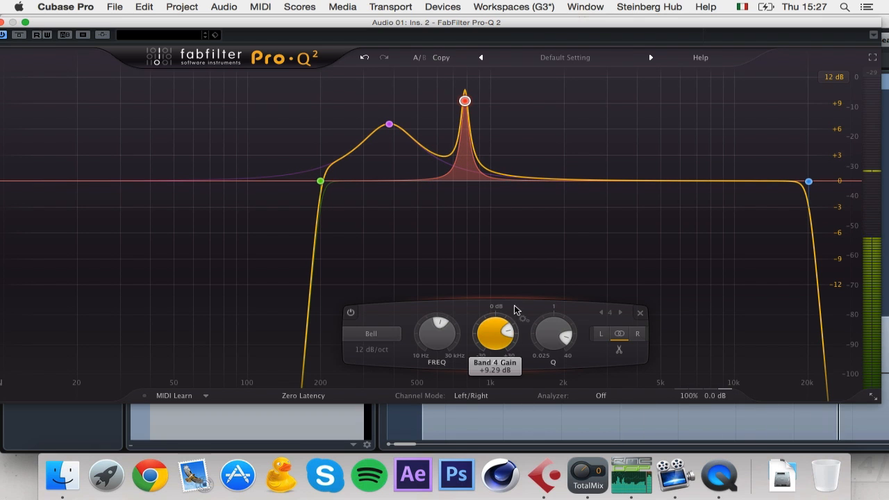
scroll(542, 357, down, 4)
scroll(541, 358, down, 3)
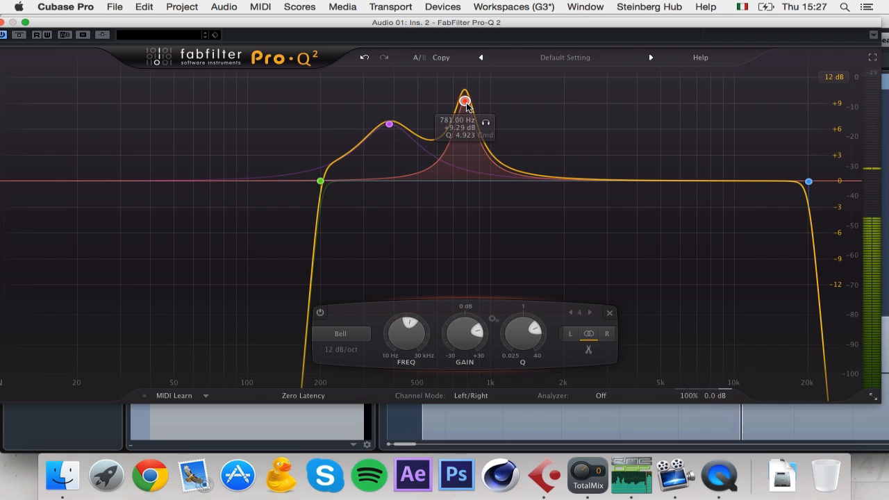
drag(97, 29, 174, 30)
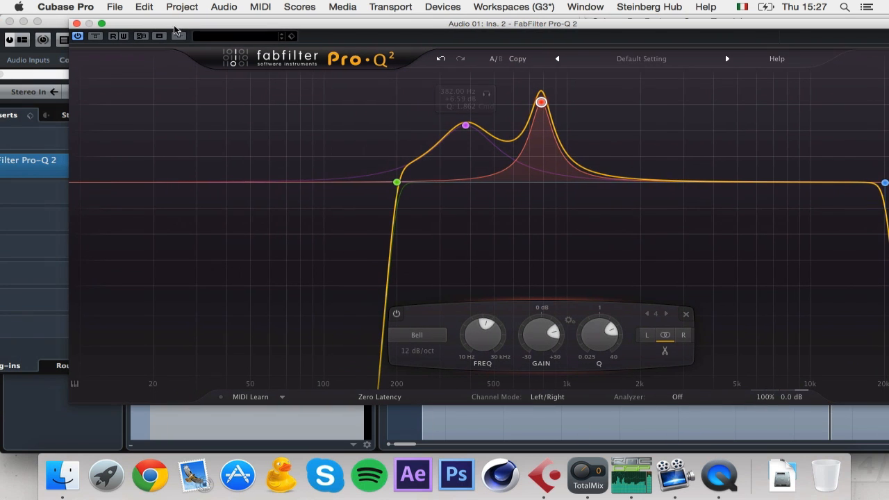
click(77, 25)
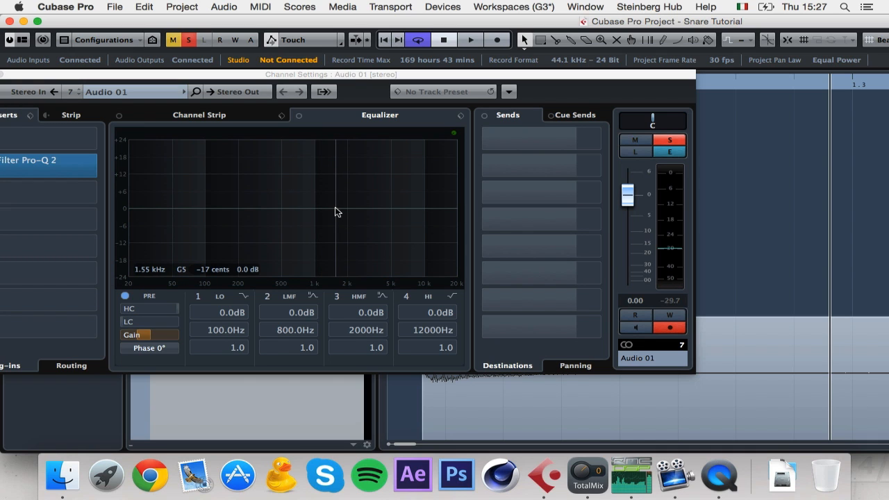
Step: Reopen Audio 01's Pro-Q 2 and add a fifth bell band at 1555 Hz
click(31, 161)
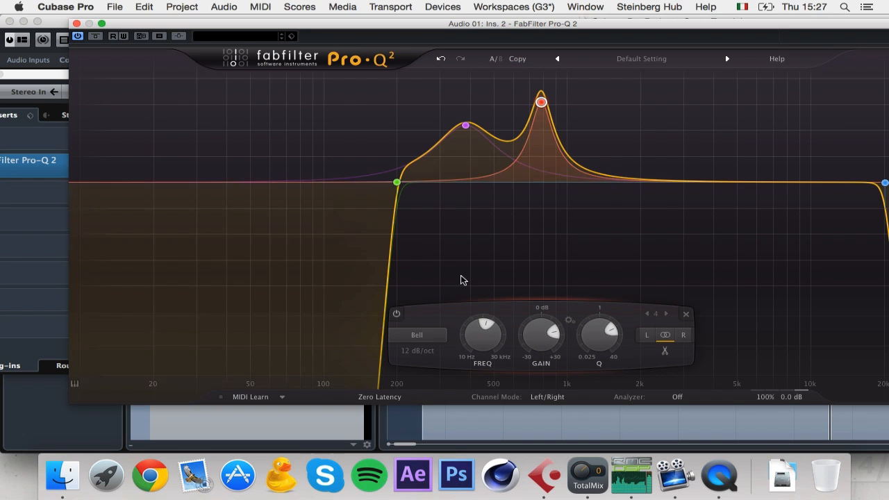
click(657, 181)
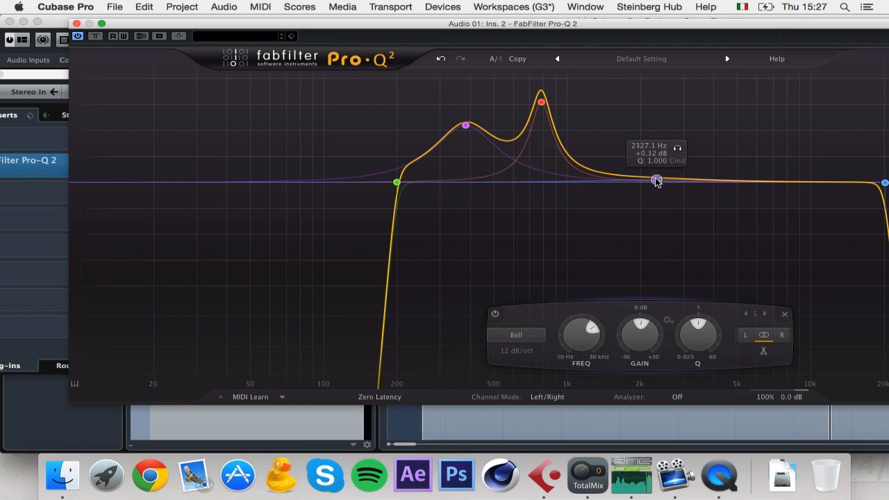
double_click(586, 346)
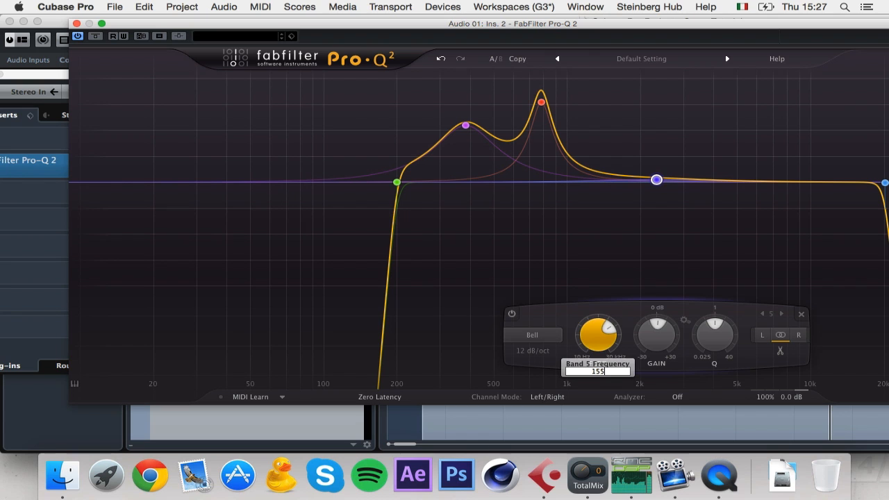
text(1555)
key(Return)
Step: Shape band 5 into a +4.57 dB bell with Q 4.496, moved down toward 1414 Hz
drag(715, 332, 733, 293)
drag(656, 336, 661, 310)
drag(699, 332, 653, 330)
drag(594, 332, 638, 368)
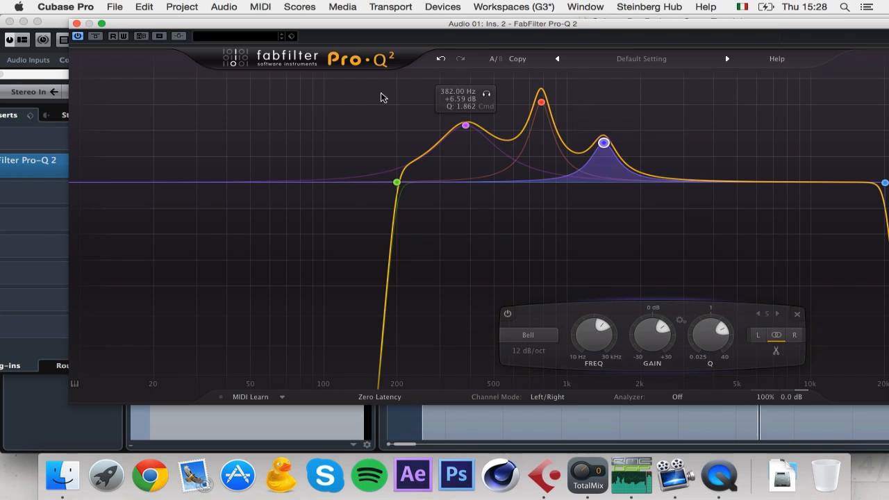
drag(659, 27, 592, 30)
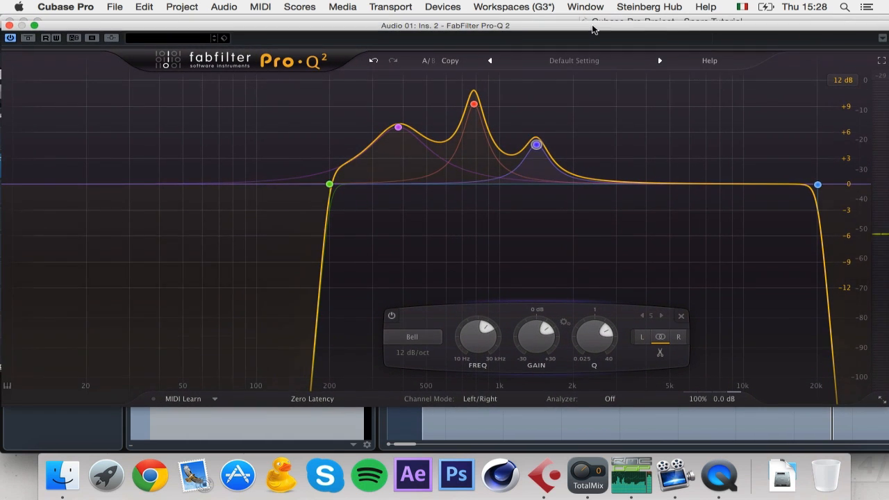
drag(243, 26, 337, 32)
Step: Load CamelPhat into the insert slot after Pro-Q 2 on Audio 01
click(103, 29)
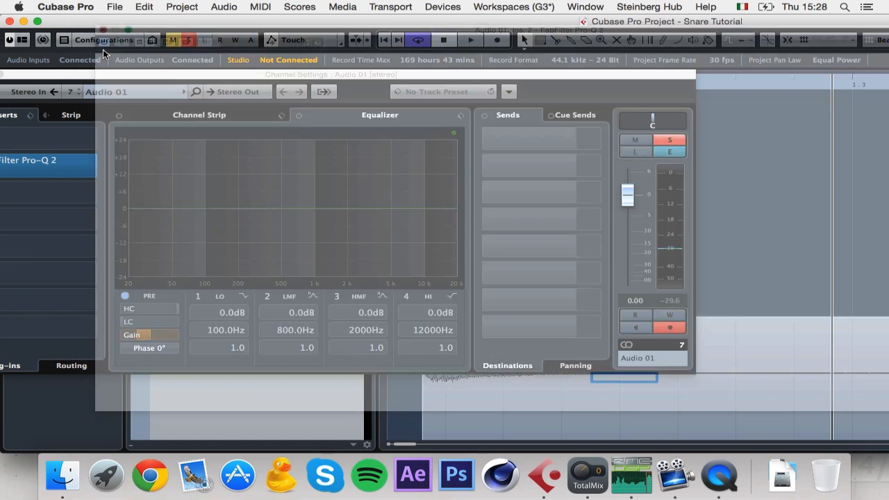
drag(309, 75, 398, 74)
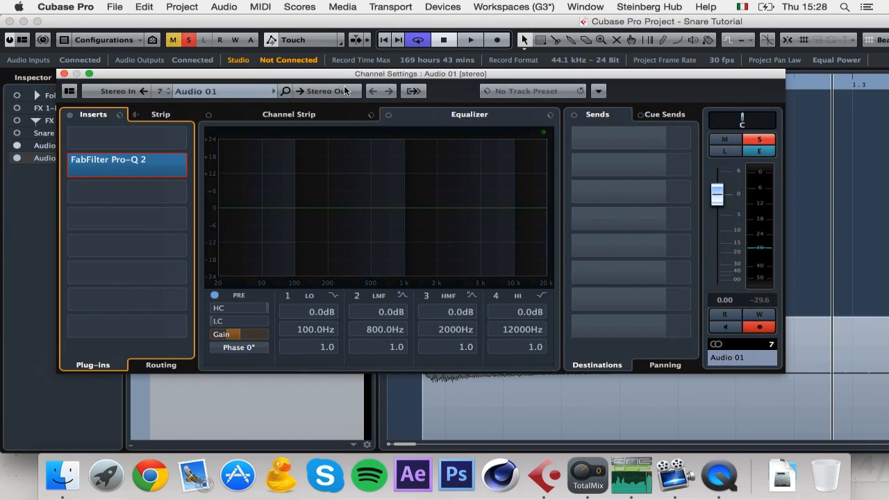
click(134, 195)
text(c)
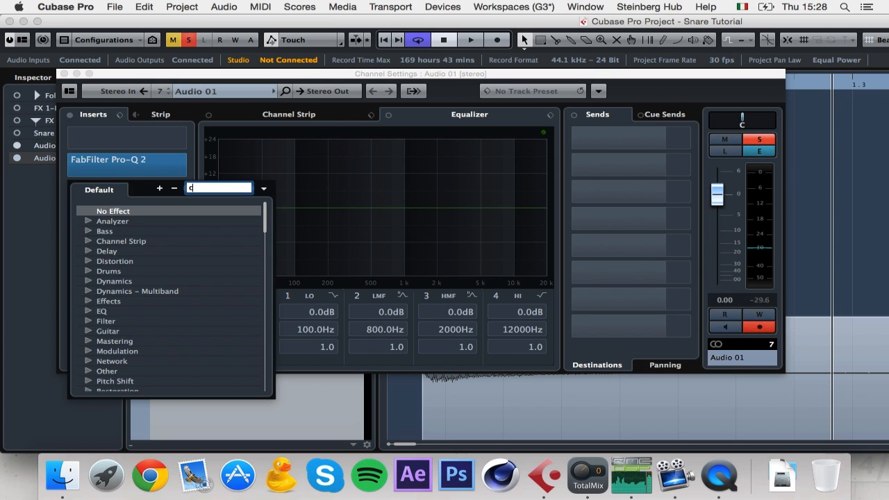
text(amel)
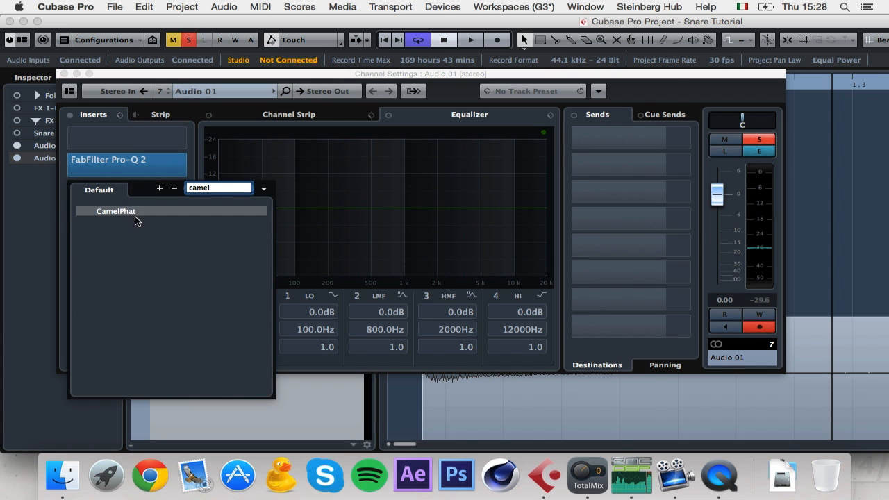
click(135, 214)
Step: Enable CamelPhat's distortion, lower its master volume, and adjust the Audio 01 fader to -4.41 dB during playback
click(579, 167)
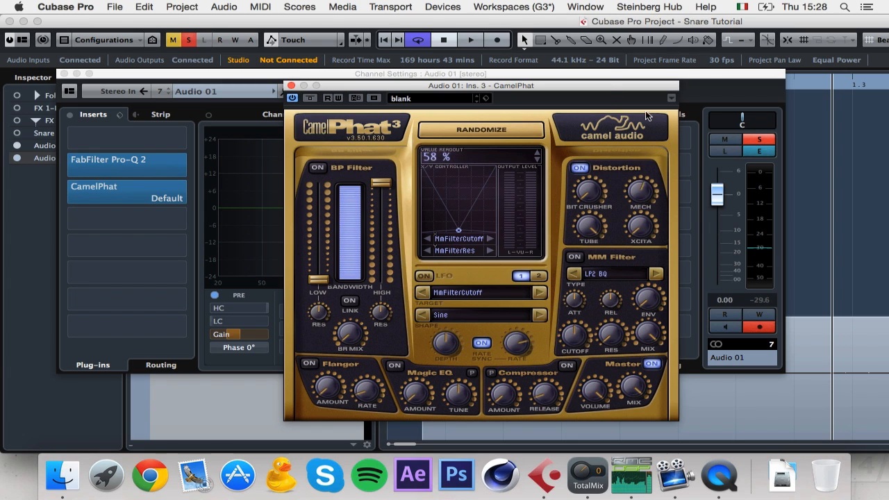
mouse_move(604, 385)
mouse_down()
mouse_move(584, 454)
mouse_move(615, 389)
mouse_up()
click(716, 198)
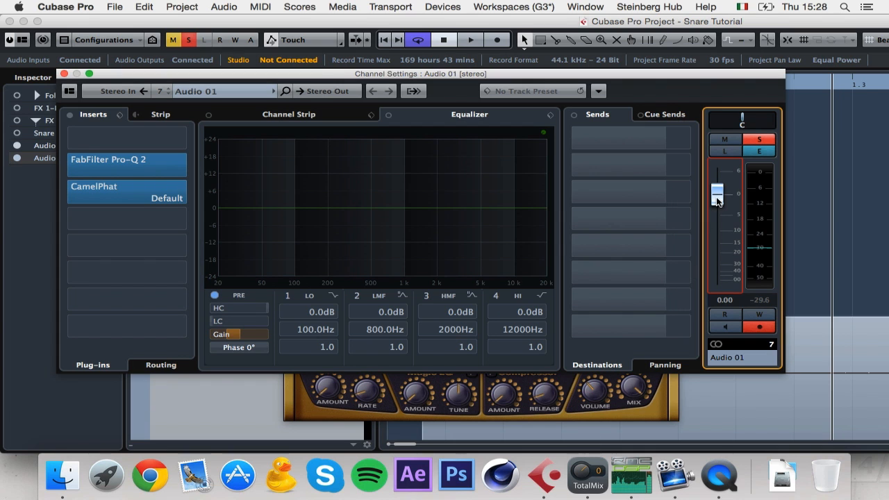
key(space)
drag(717, 230, 717, 217)
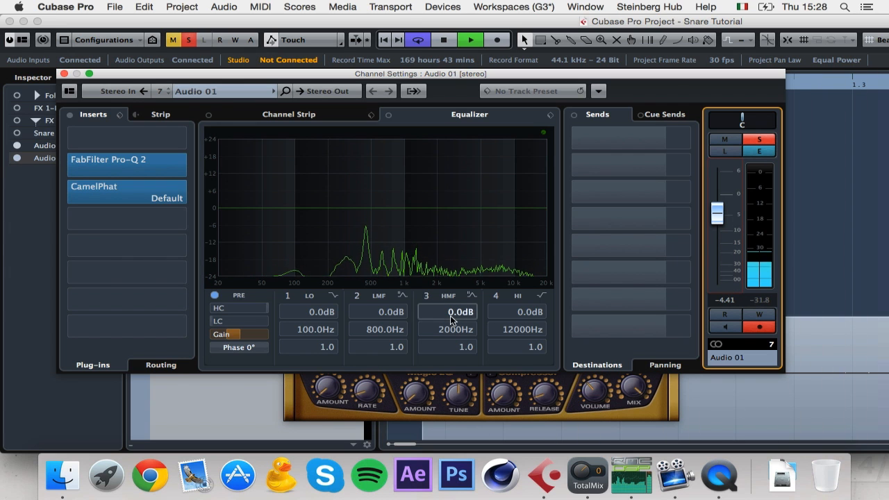
Step: Switch on CamelPhat's band-pass filter with its low cut raised to around 262 Hz
click(597, 416)
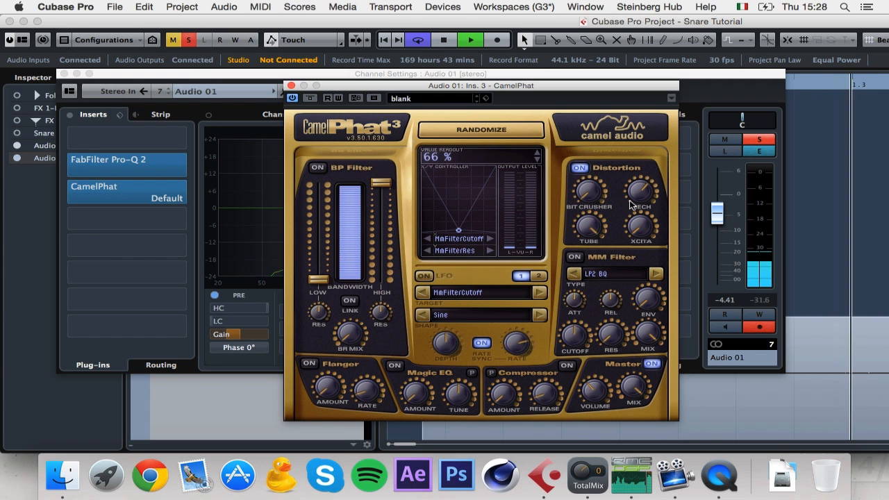
click(318, 167)
drag(318, 279, 322, 243)
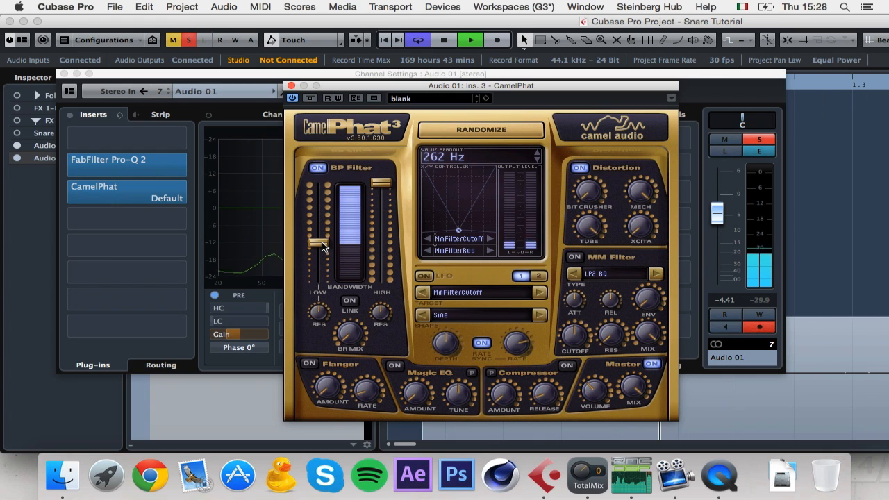
key(space)
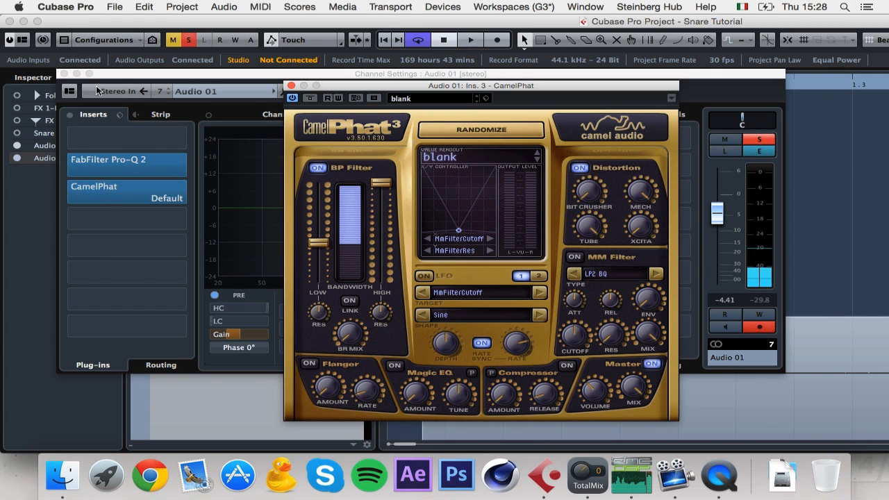
Step: Close the channel settings and CamelPhat windows and audition the snare tracks
click(64, 74)
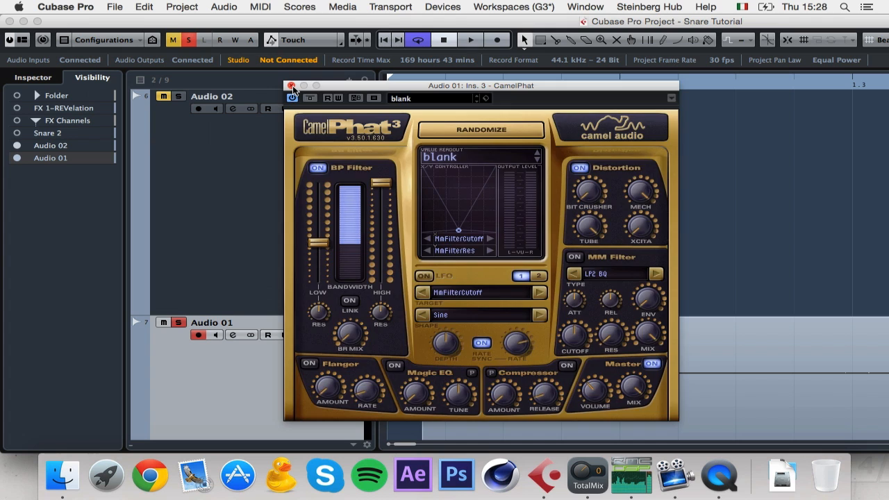
click(291, 85)
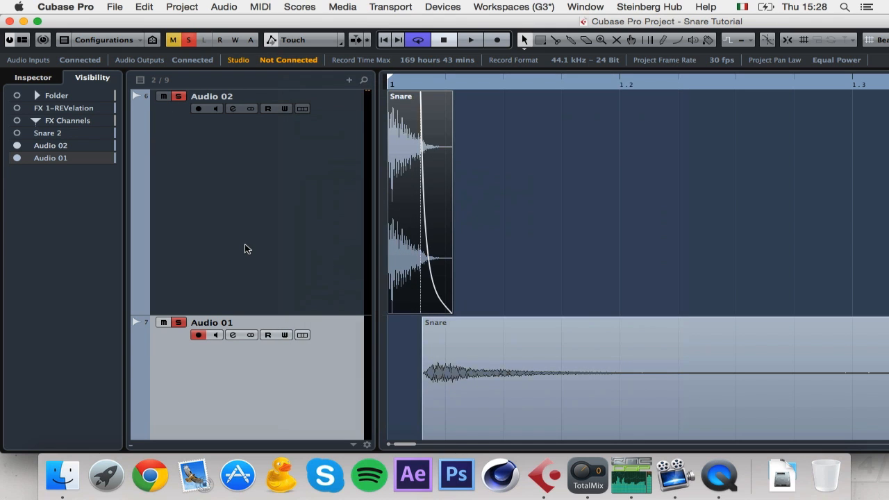
key(space)
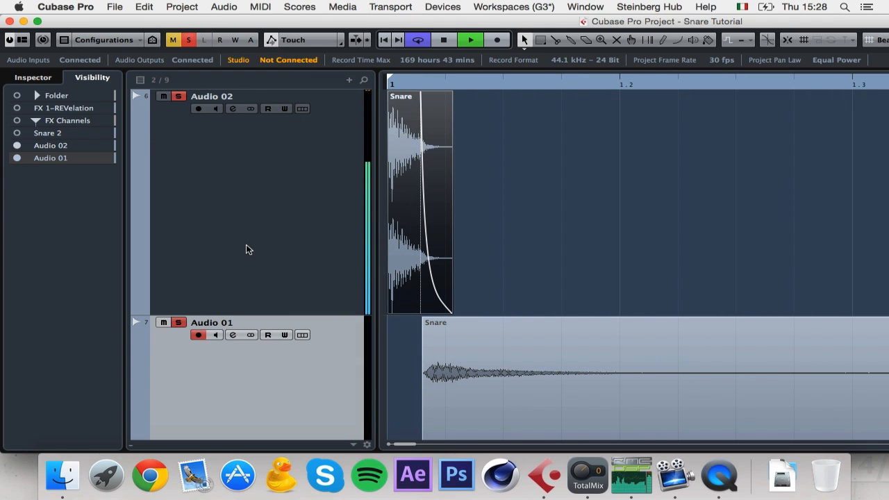
key(space)
Step: Open Audio 02's channel settings and lower its fader while auditioning
click(230, 138)
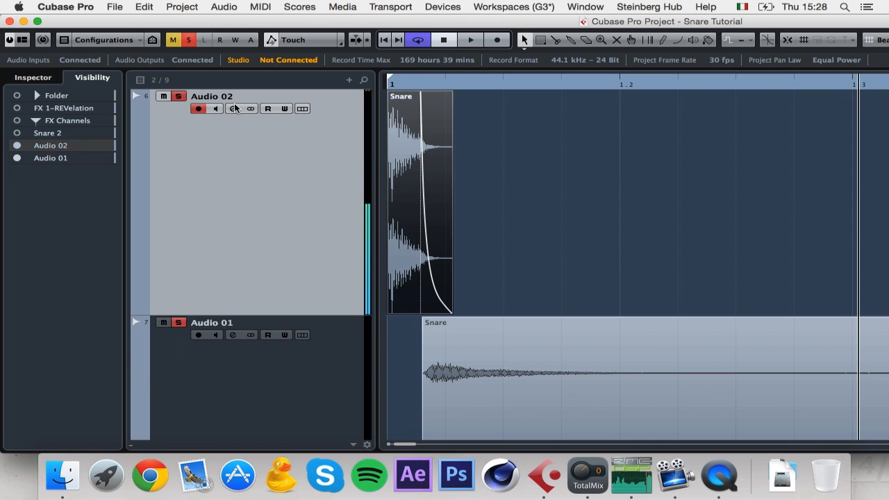
click(233, 108)
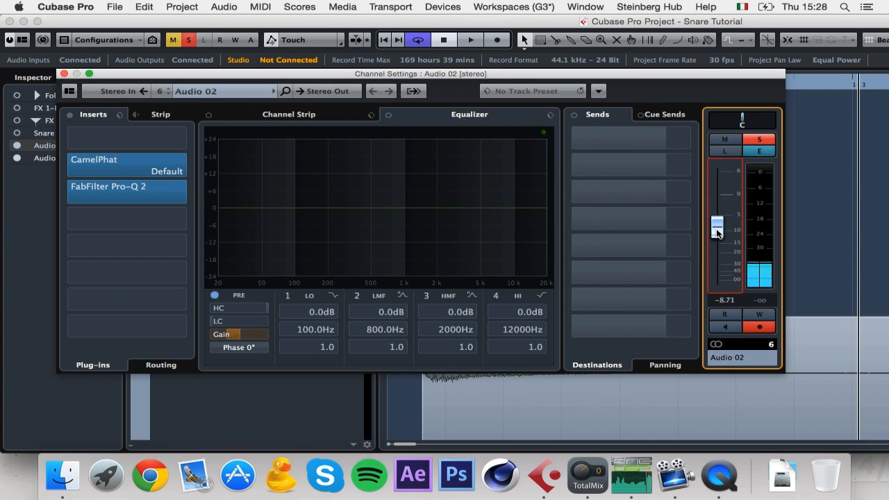
key(space)
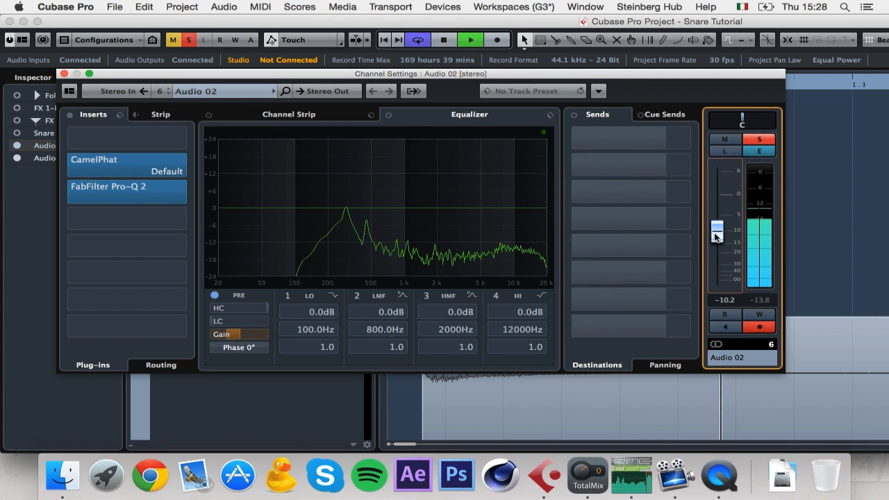
drag(717, 237, 717, 236)
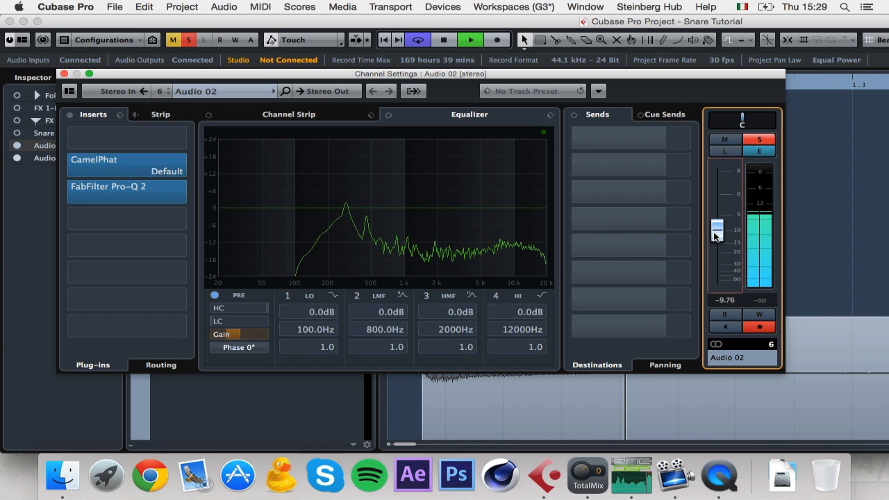
click(314, 376)
key(space)
Step: Load another FabFilter Pro-Q 2 into Audio 01's next empty insert slot
click(134, 221)
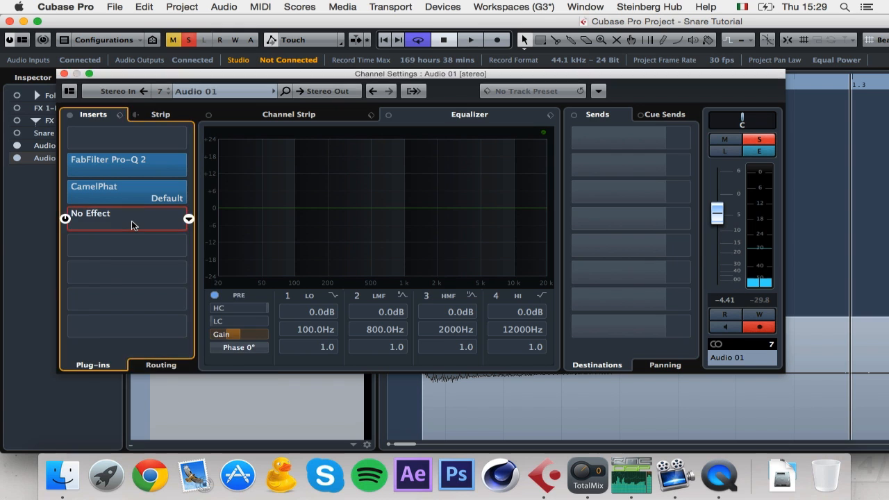
text(q2)
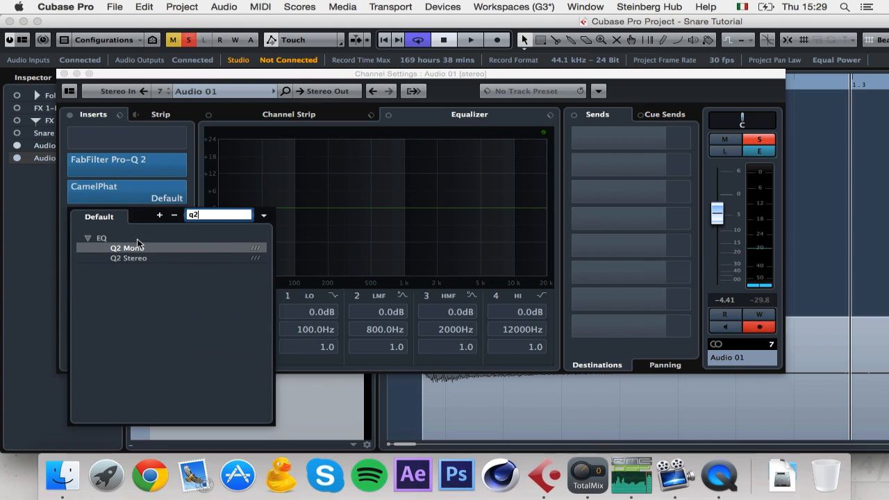
text(2)
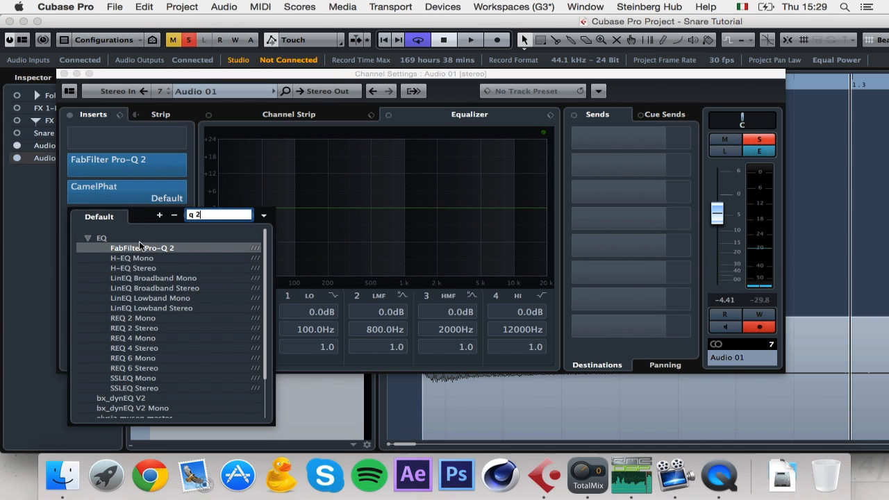
double_click(145, 250)
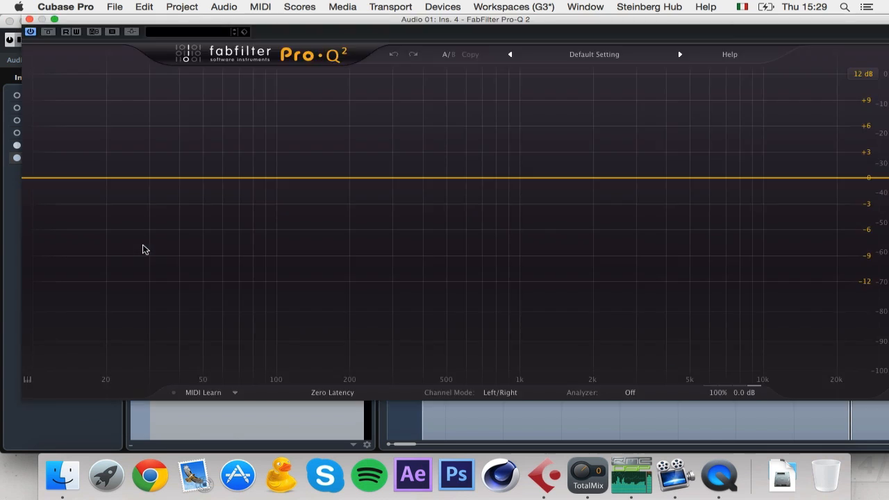
Step: Add 96 dB/oct low and high cuts, with the high cut at about 20473 Hz
click(30, 179)
click(56, 347)
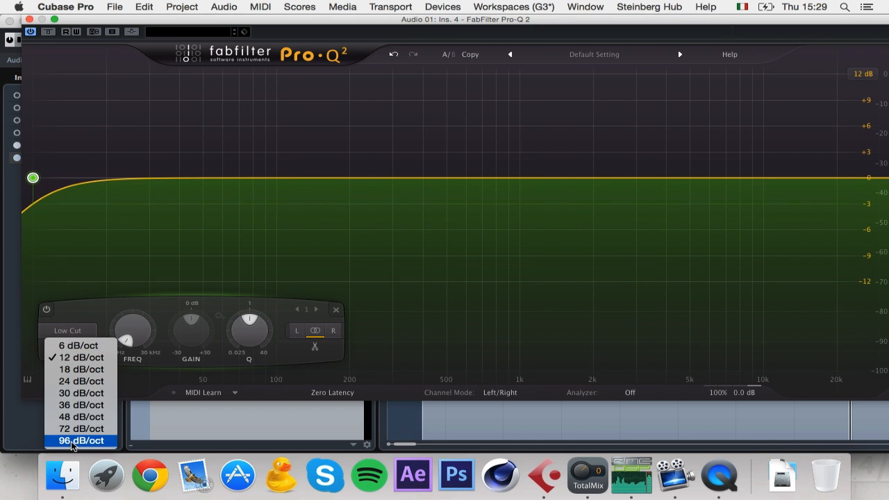
click(72, 442)
drag(32, 178, 343, 178)
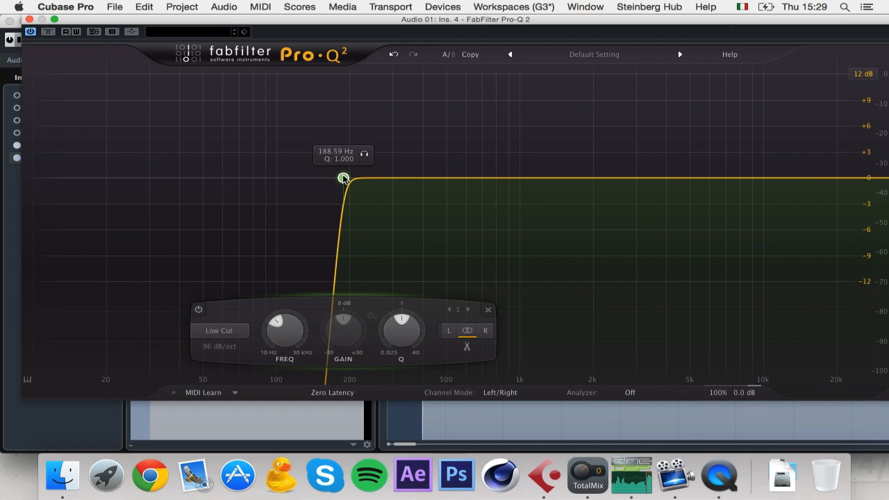
click(850, 179)
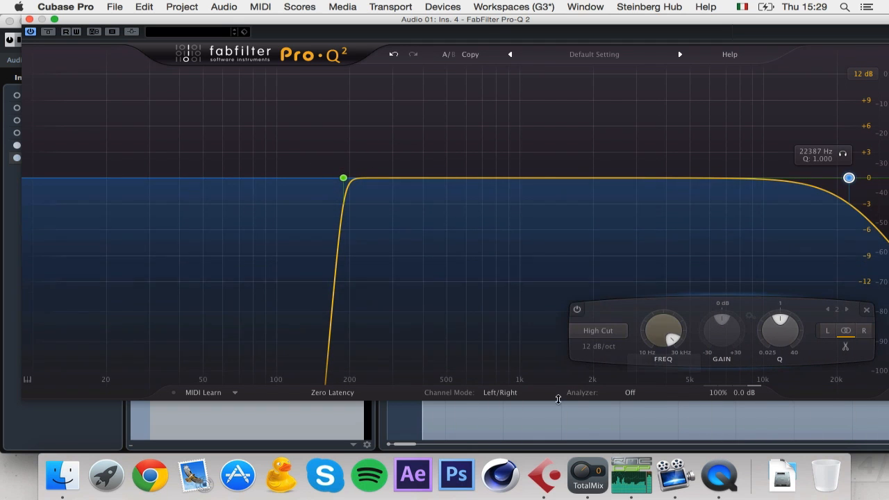
click(601, 348)
click(604, 444)
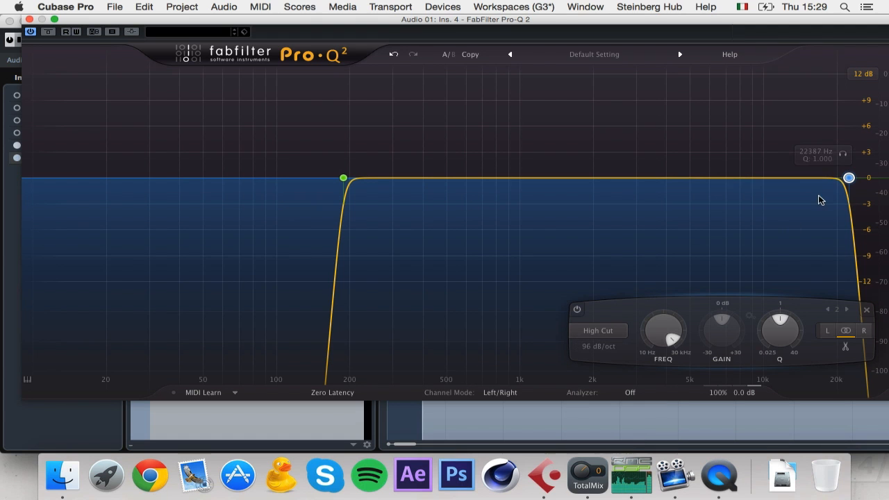
drag(849, 179, 839, 178)
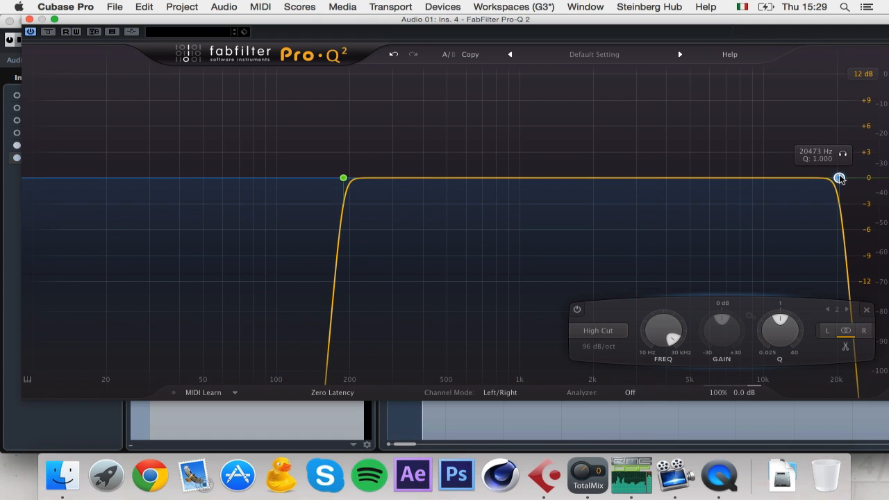
Step: Add a gentle boost near 14870 Hz and a low shelf of about +2.9 dB
drag(755, 182, 804, 162)
drag(508, 179, 387, 138)
click(274, 331)
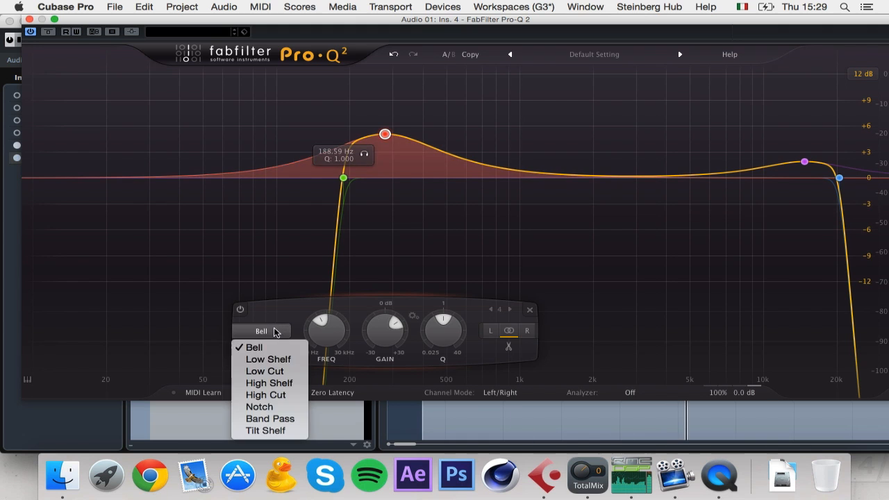
click(268, 359)
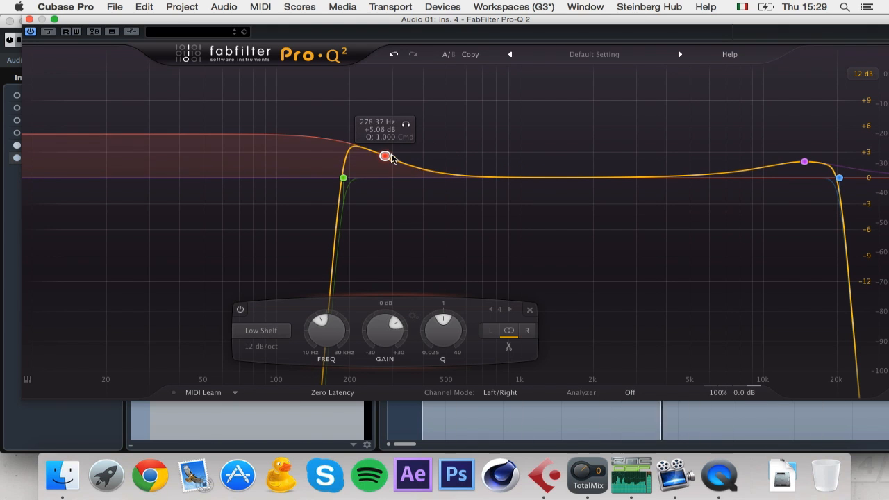
click(421, 178)
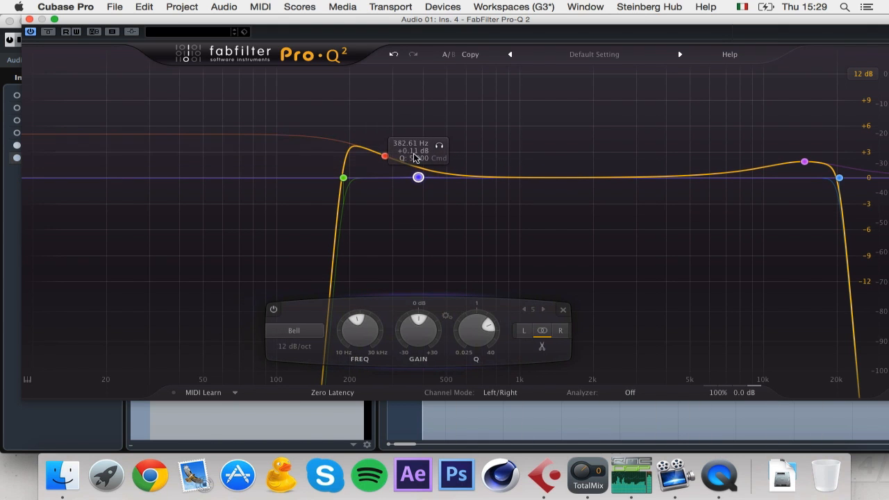
click(567, 313)
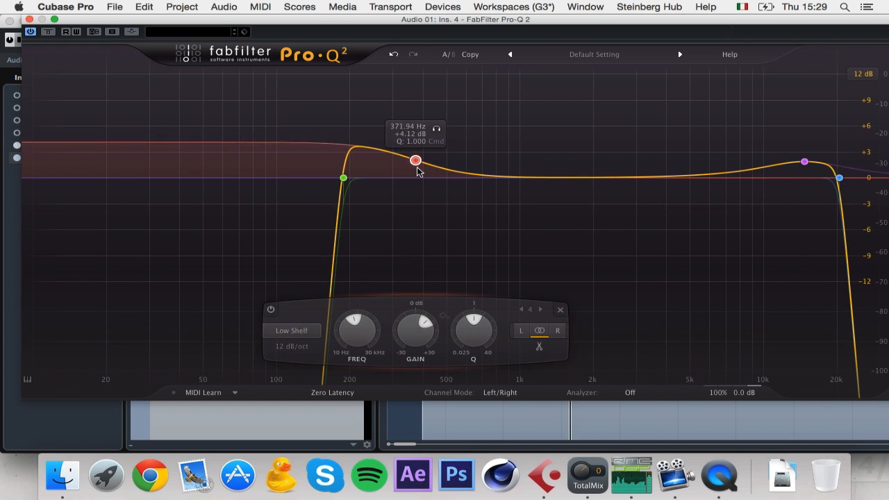
drag(417, 168, 421, 173)
Step: Add a narrowed +2.65 dB presence bell near 3.8 kHz and close the equaliser
drag(548, 179, 591, 148)
drag(647, 338, 649, 327)
drag(591, 148, 665, 160)
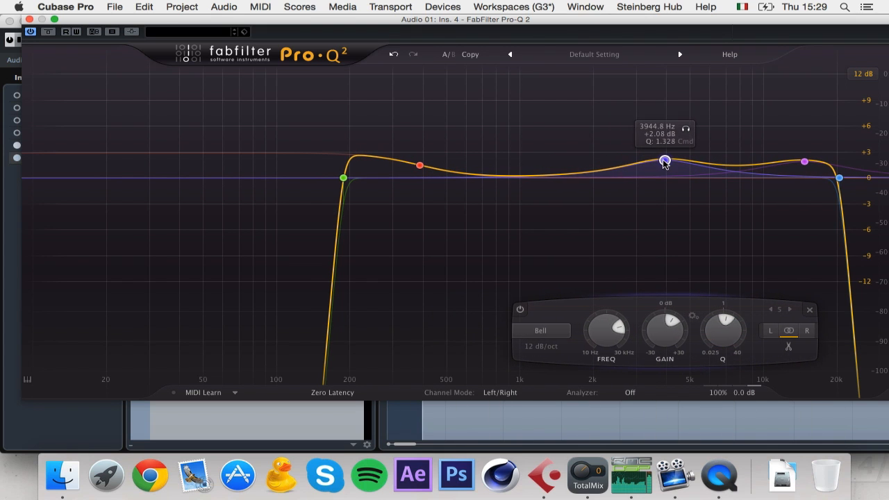
click(27, 19)
click(595, 477)
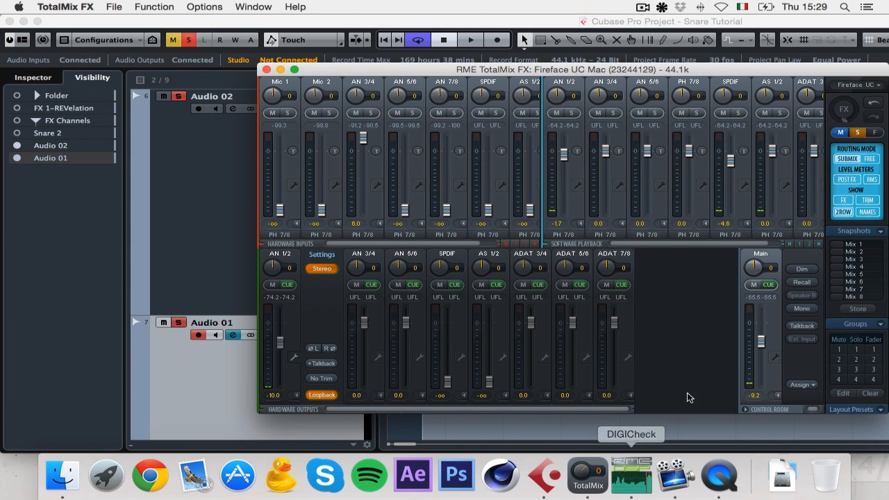
Step: Close Audio 02's channel settings and shorten the loop range to end near beat 1.3
click(209, 286)
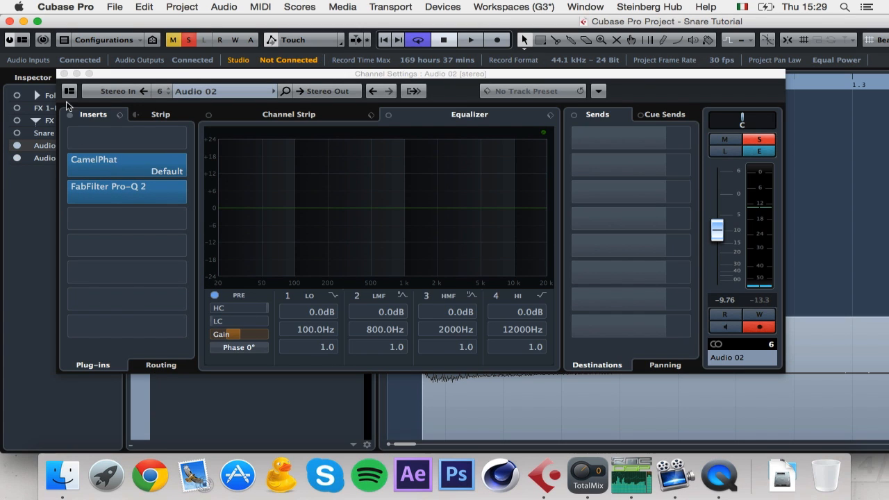
click(63, 74)
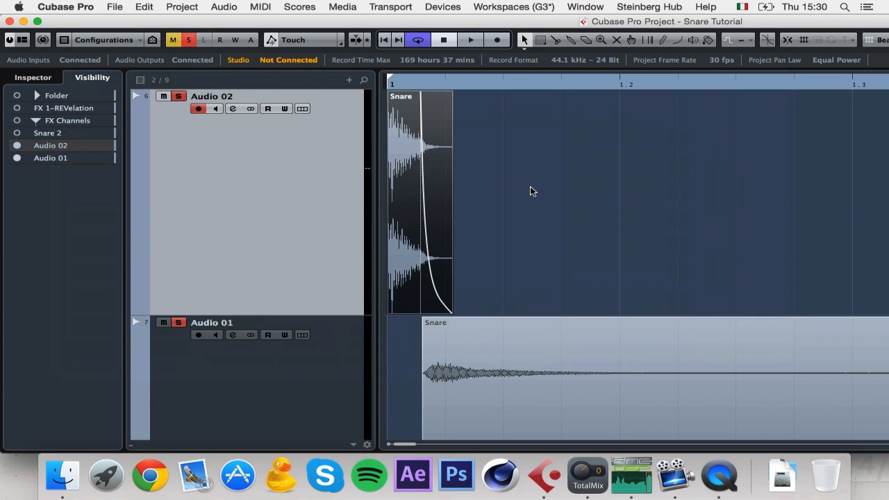
key(g)
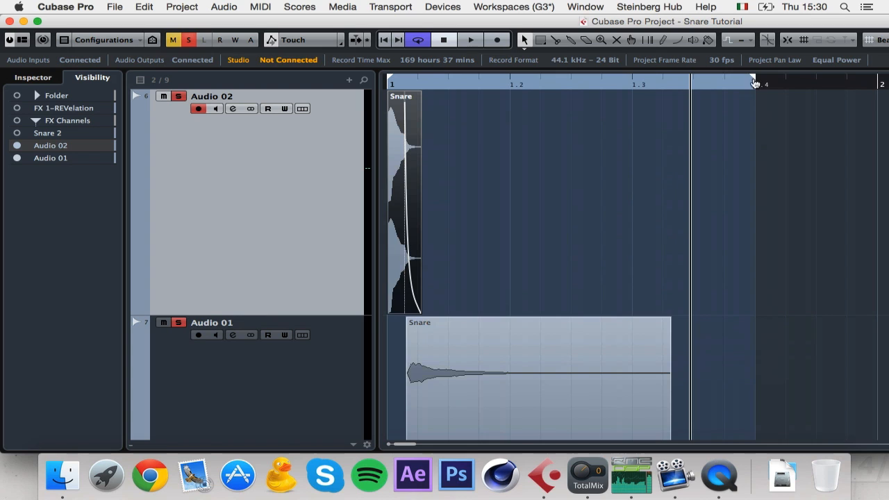
mouse_move(753, 81)
mouse_down()
mouse_move(606, 91)
mouse_move(630, 82)
mouse_up()
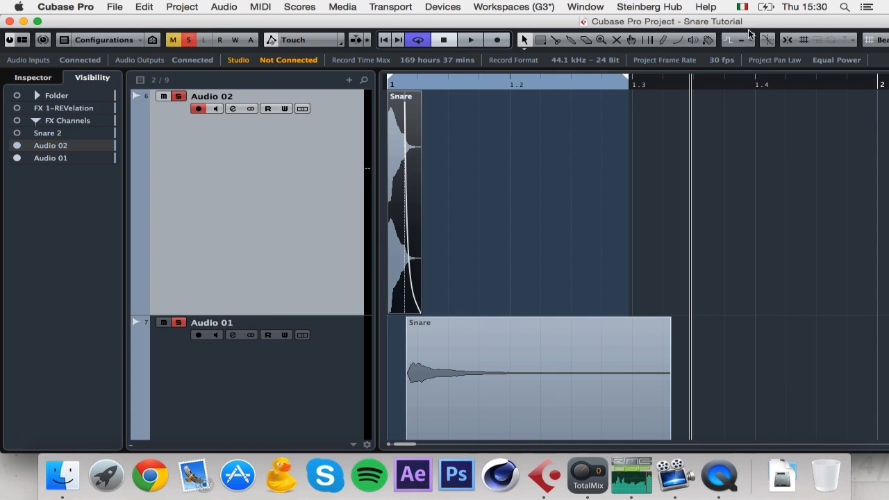
click(632, 81)
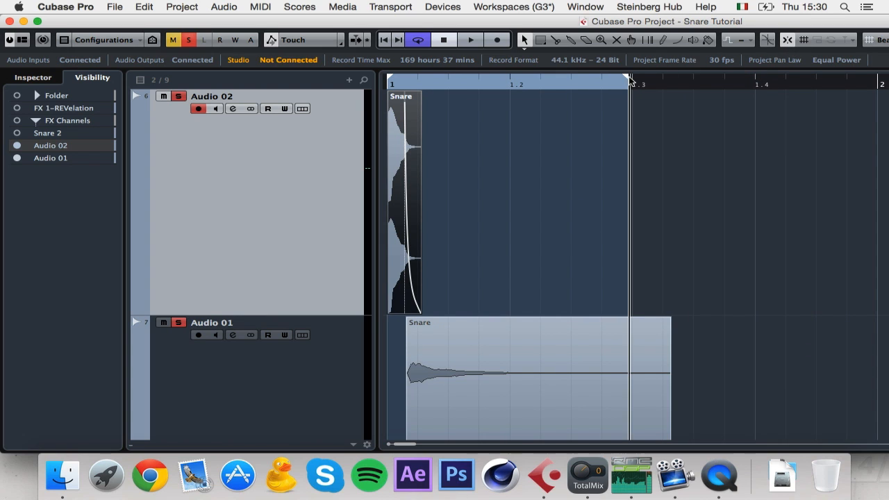
Step: Loop-play the snares from bar 1 while watching the DIGICheck spectrum analyser
key(space)
key(comma)
key(space)
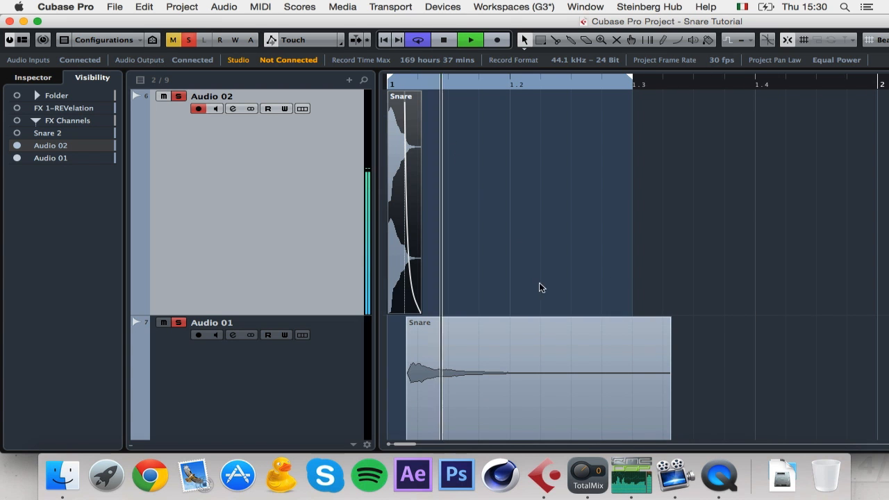
click(631, 475)
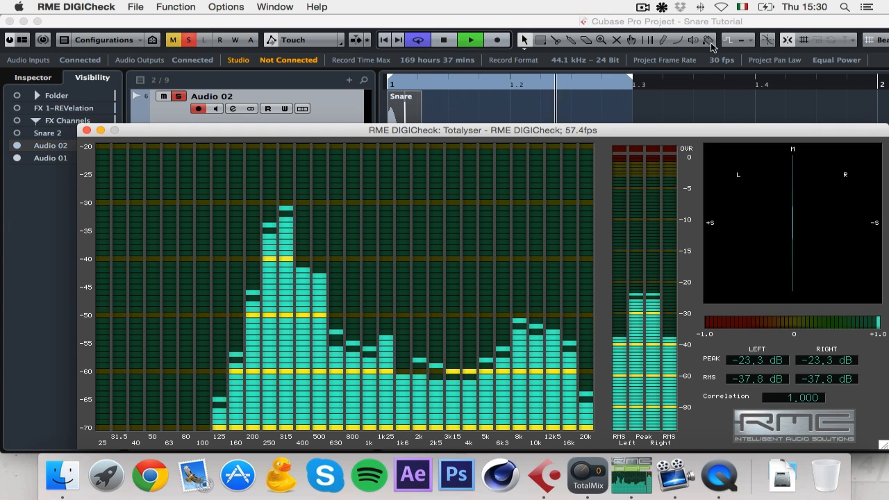
click(665, 22)
key(space)
Step: Compare the Audio 02 and Audio 01 channel settings during playback, ending in Audio 01's
click(228, 108)
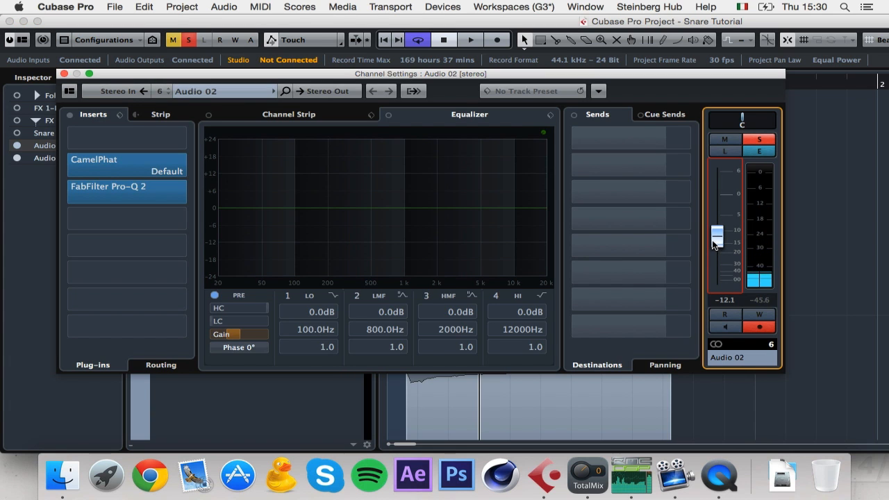
key(space)
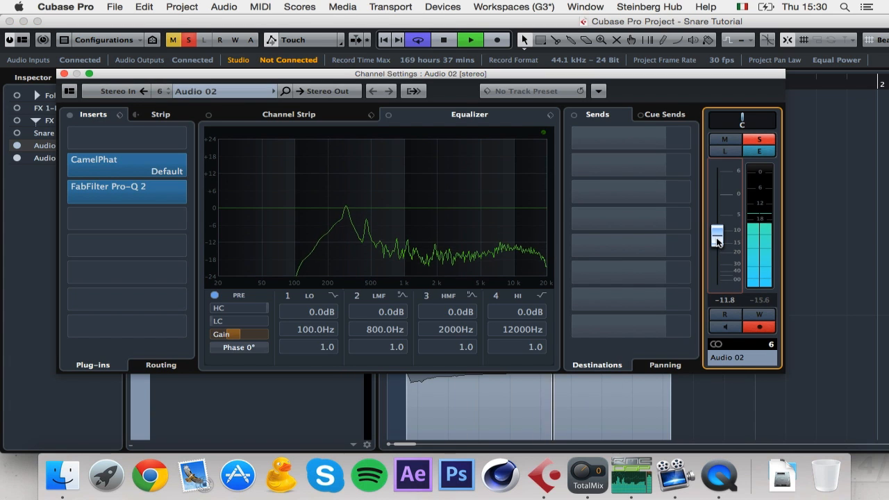
click(351, 408)
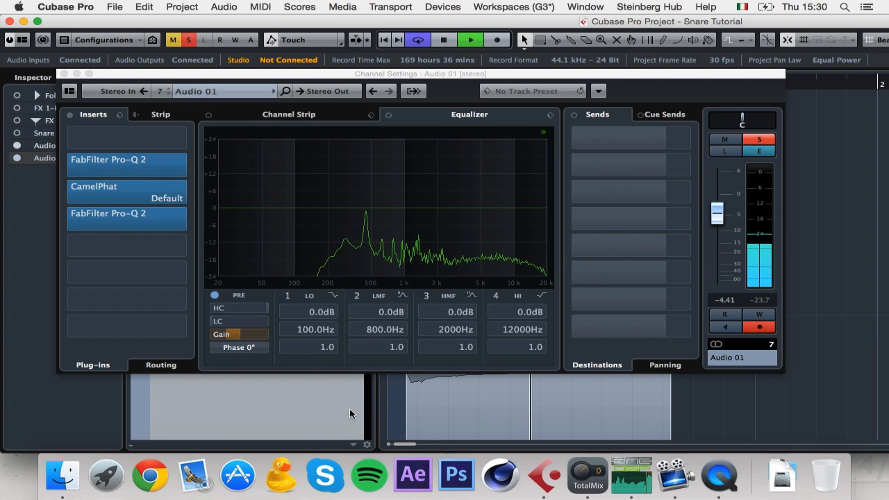
key(space)
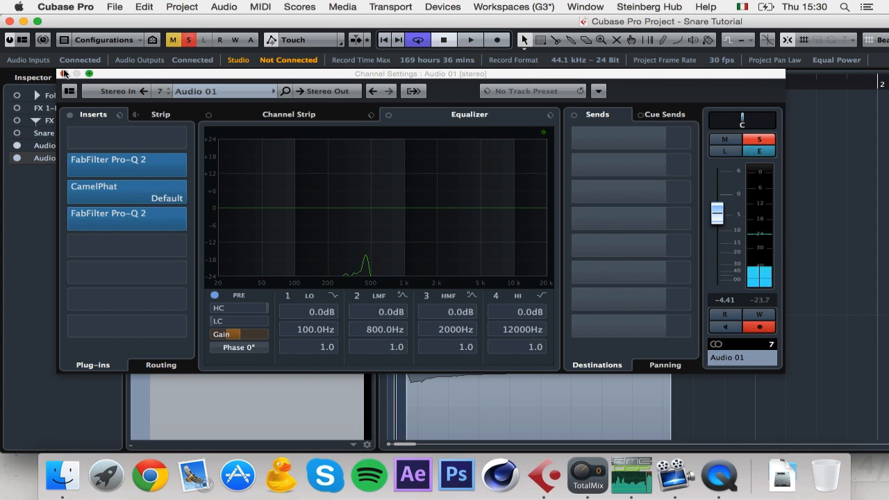
click(61, 73)
scroll(229, 284, down, 2)
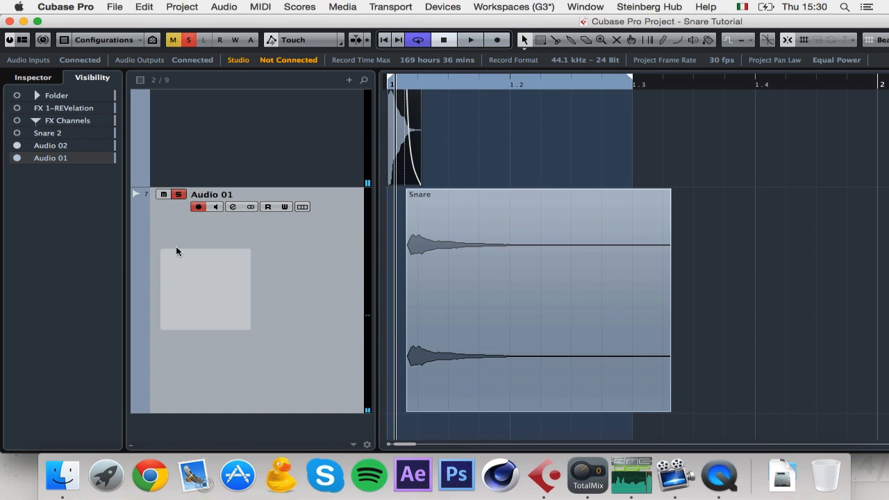
click(232, 207)
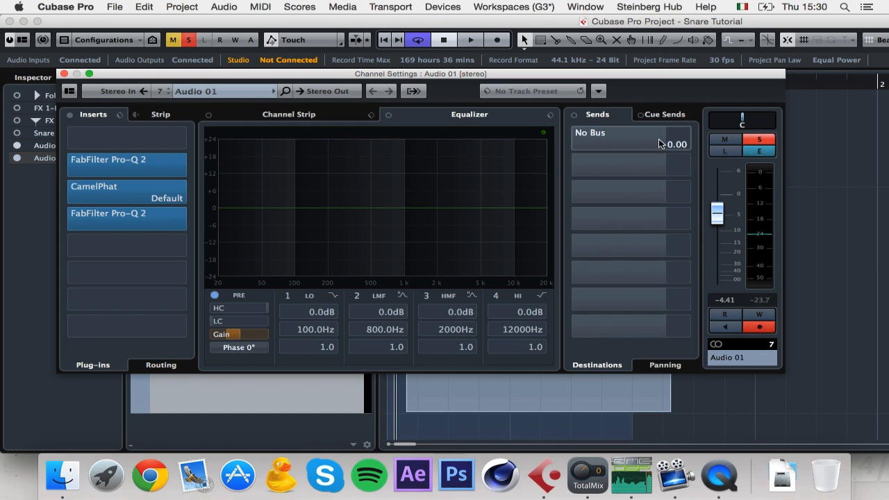
Step: Route Audio 01's Send 1 to a new REVelation FX channel using the Gated Ambience Warm preset
right_click(666, 142)
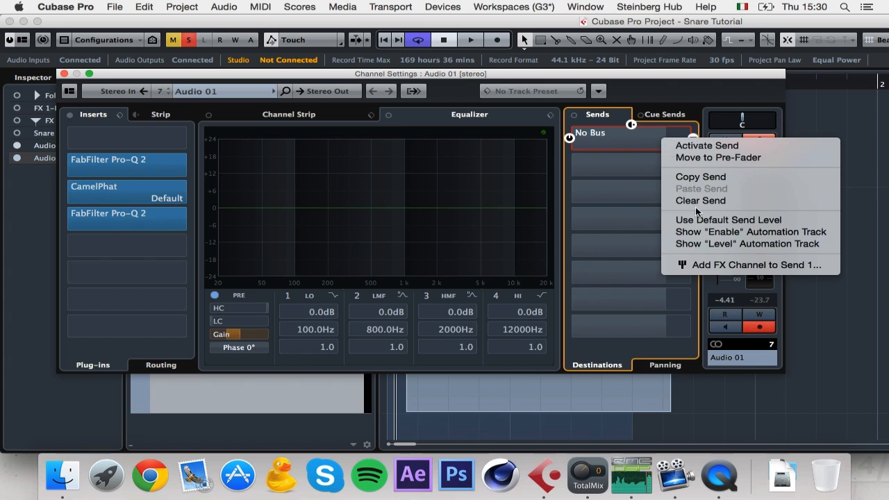
click(738, 266)
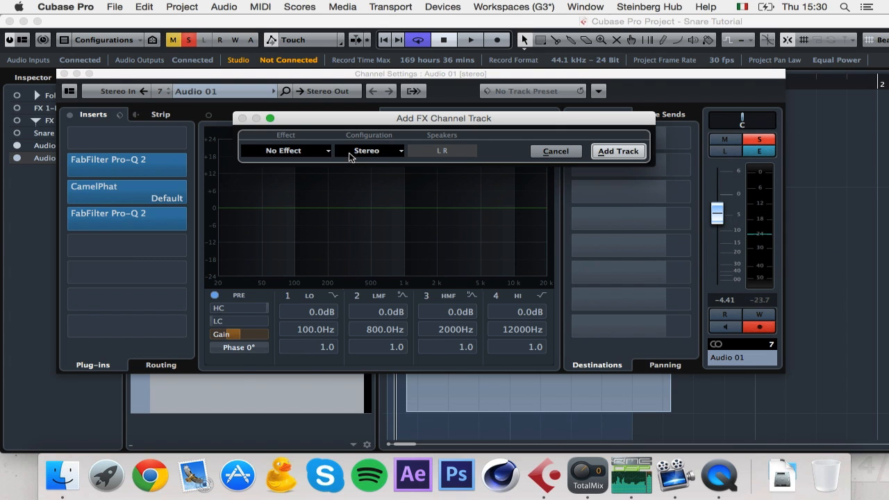
click(308, 150)
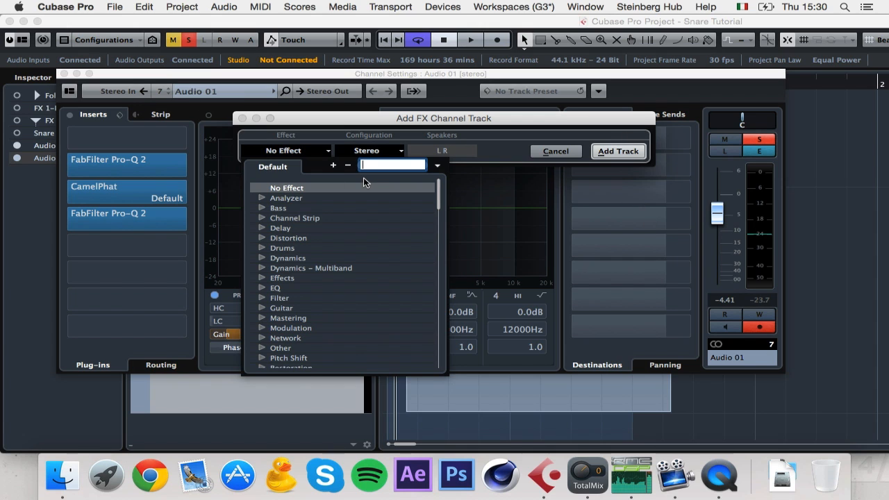
text(revela)
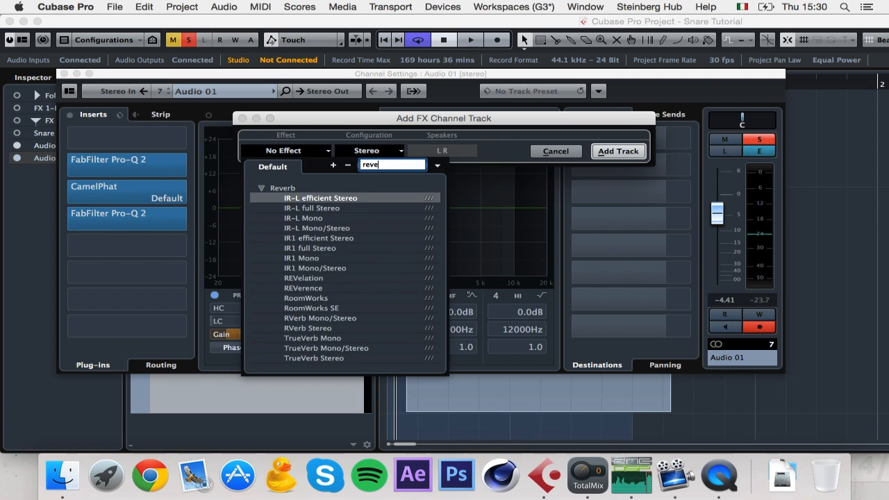
click(327, 198)
click(618, 151)
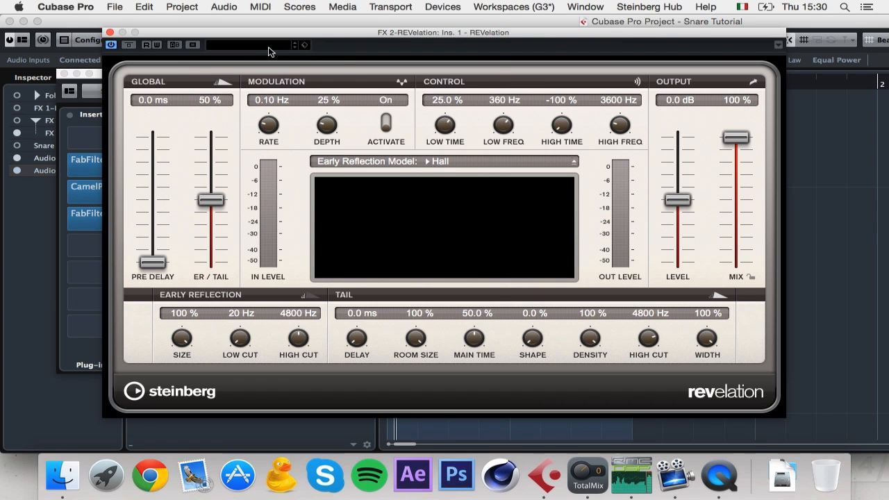
click(269, 48)
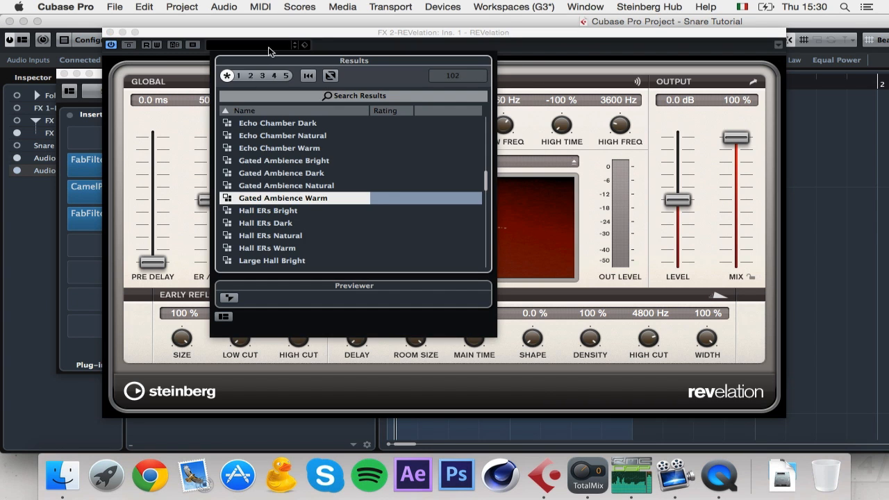
double_click(306, 200)
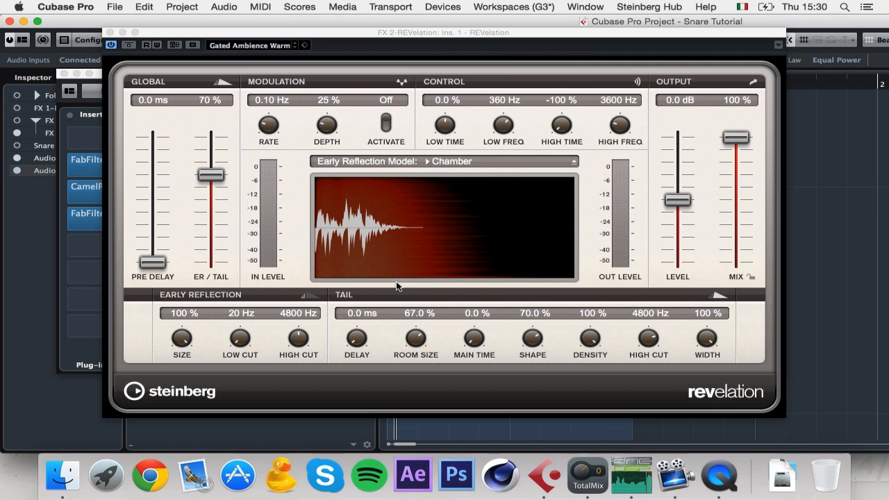
Step: Set REVelation's room size and shape to 100%, close it, and move Audio 01's channel settings aside
click(540, 325)
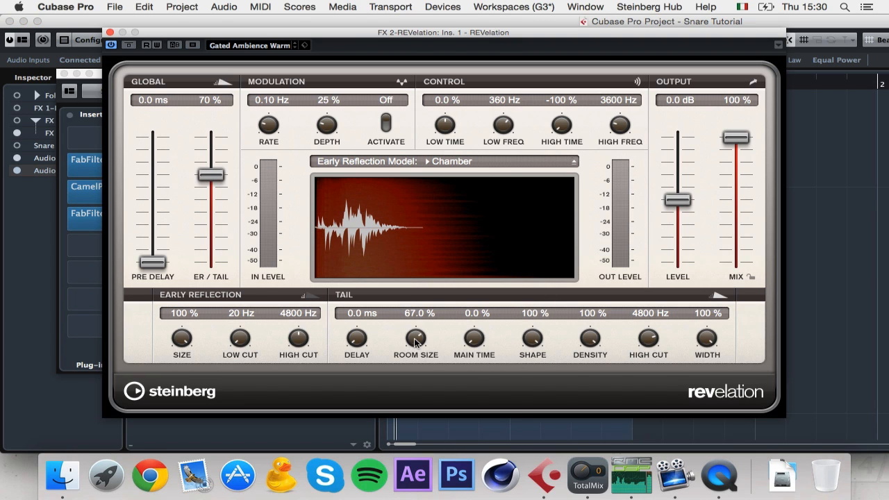
click(109, 32)
drag(119, 75, 406, 73)
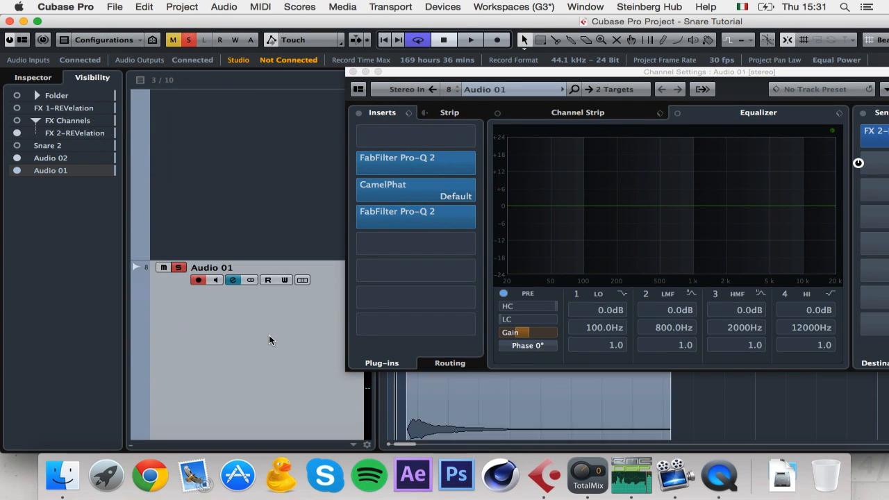
Step: Inspect the FX Channels folder's tracks with the channel settings window moved out of the way
drag(499, 71, 433, 129)
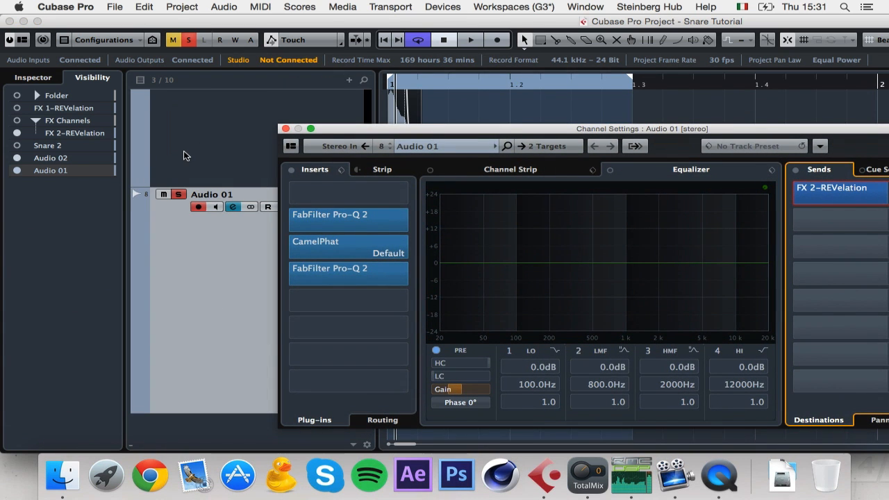
click(17, 108)
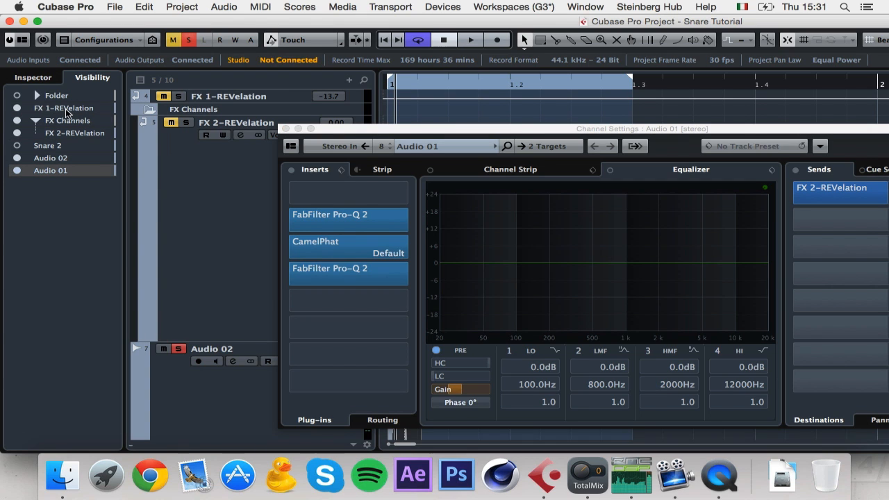
click(17, 107)
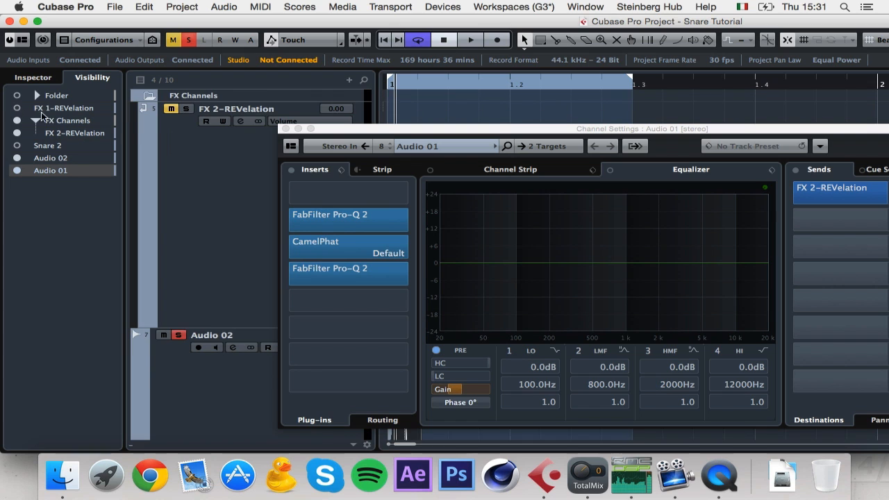
click(42, 78)
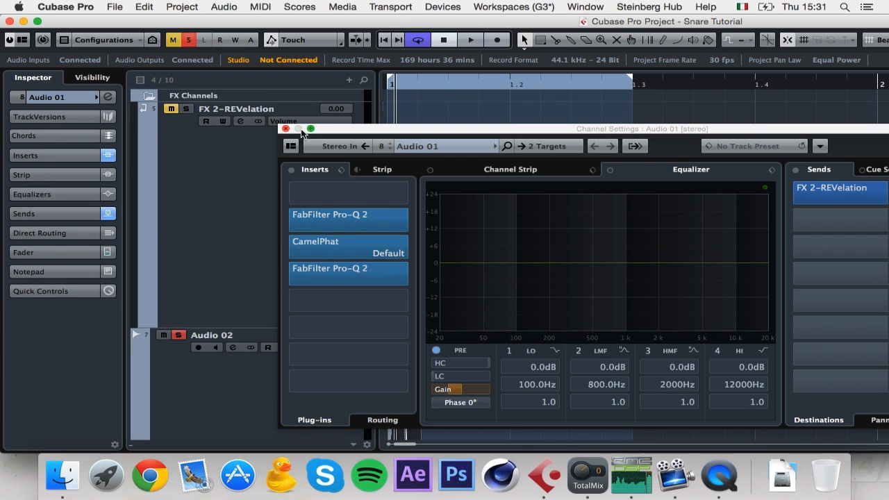
click(145, 95)
drag(356, 132, 533, 50)
scroll(234, 322, up, 3)
Step: Select the FX 2-REVelation return track and play the project to hear the reverb
click(146, 97)
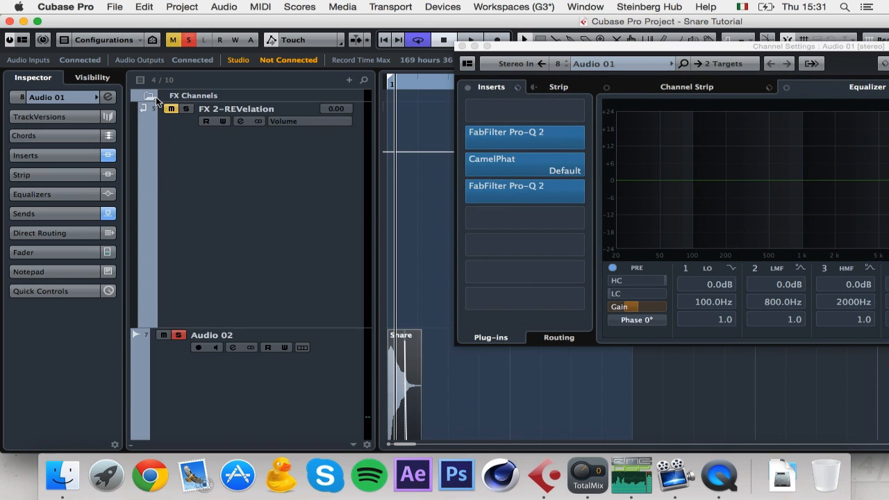
click(252, 155)
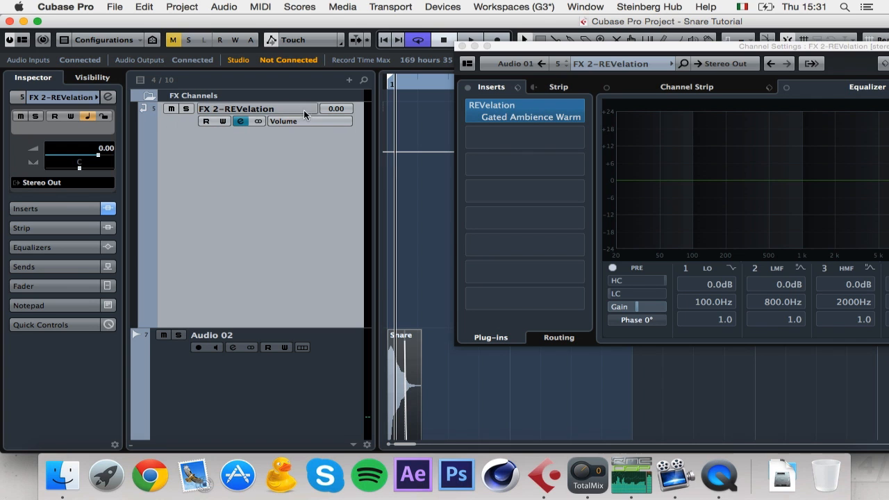
key(space)
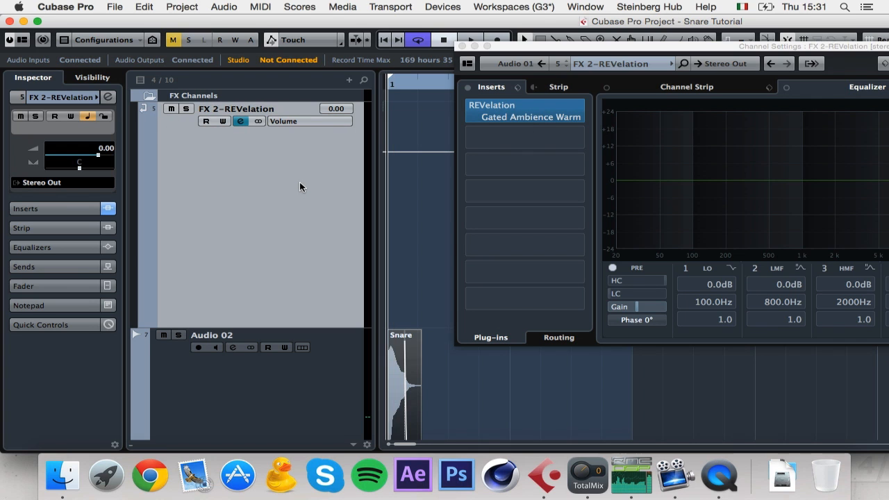
key(space)
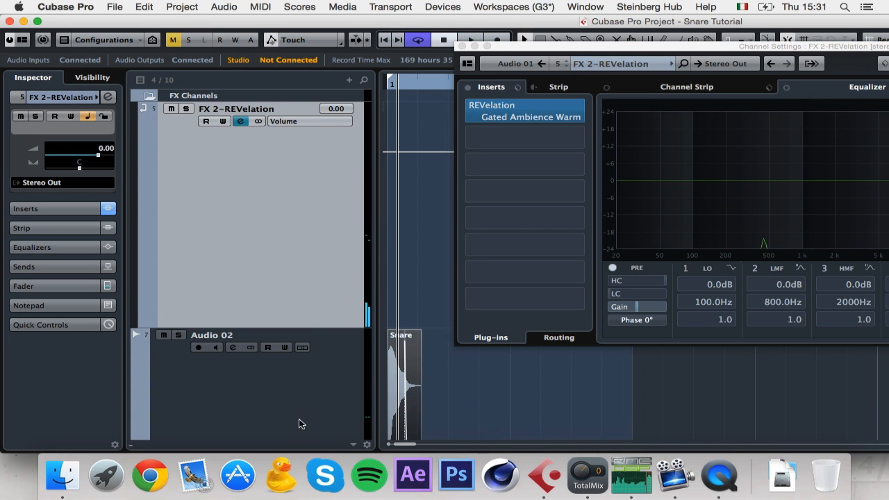
scroll(306, 434, down, 8)
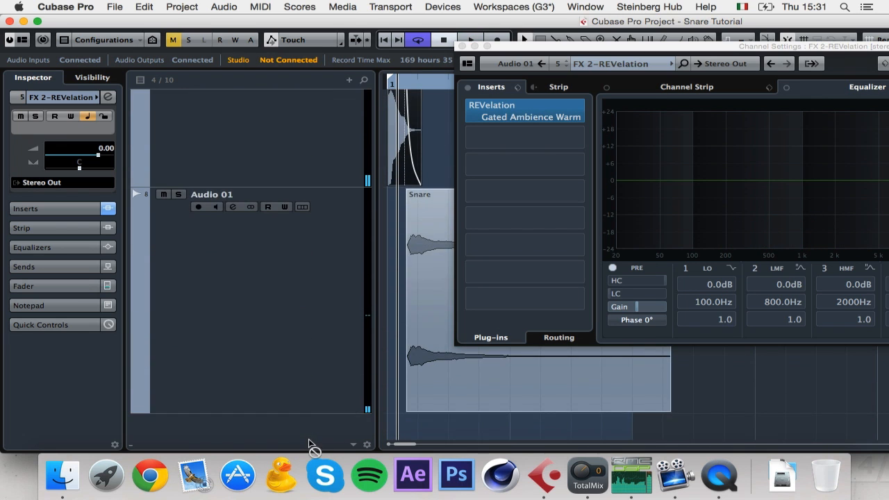
scroll(367, 216, up, 8)
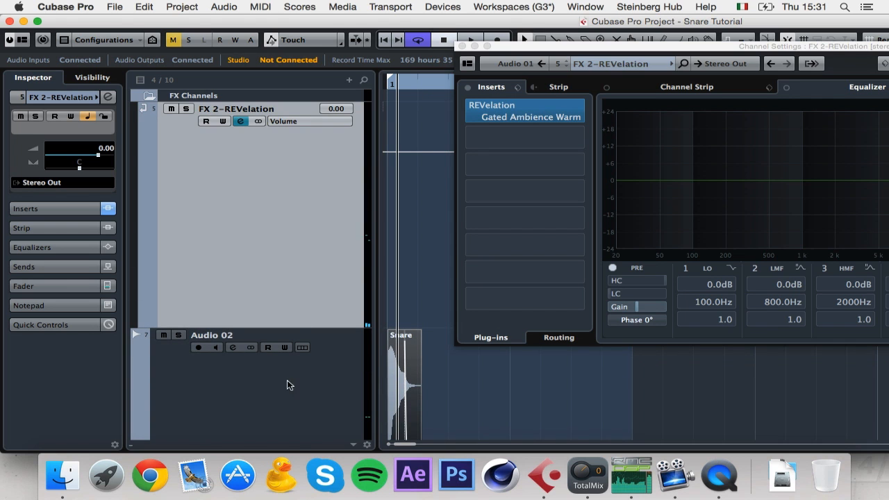
scroll(298, 437, down, 5)
scroll(301, 436, down, 12)
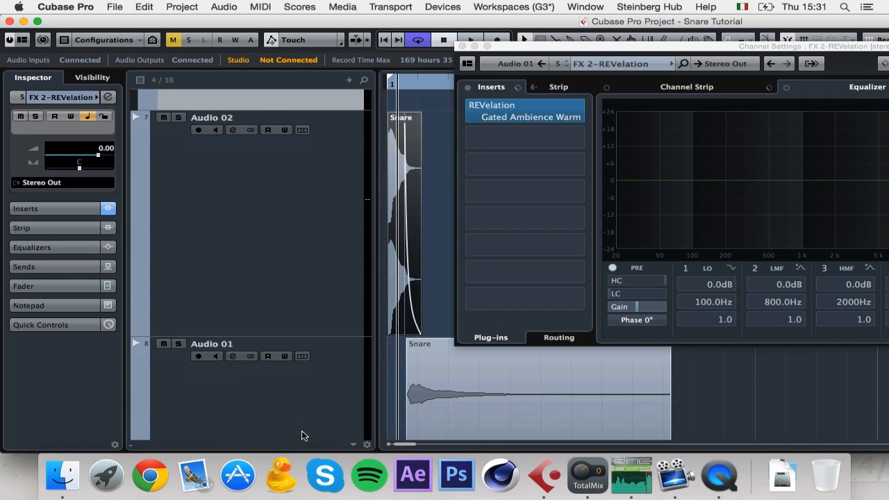
click(301, 410)
scroll(301, 413, up, 10)
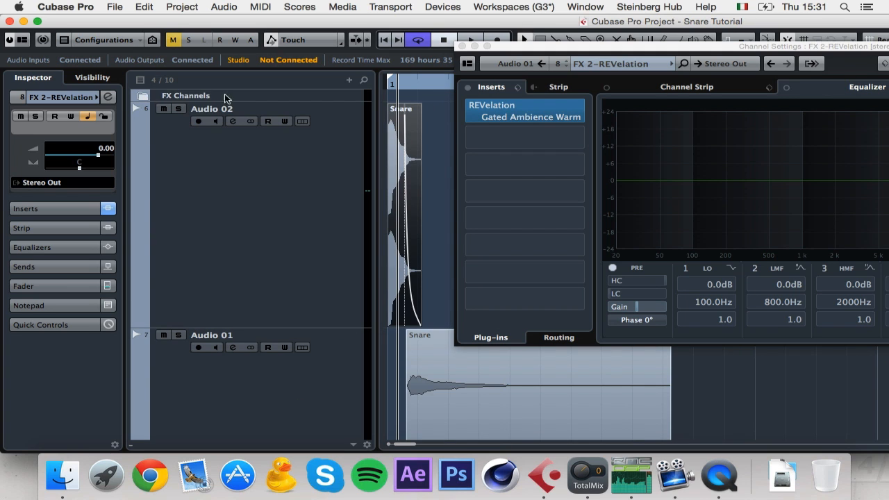
Step: Delete the FX Channels folder track and shrink all tracks to minimum height
click(261, 99)
key(BackSpace)
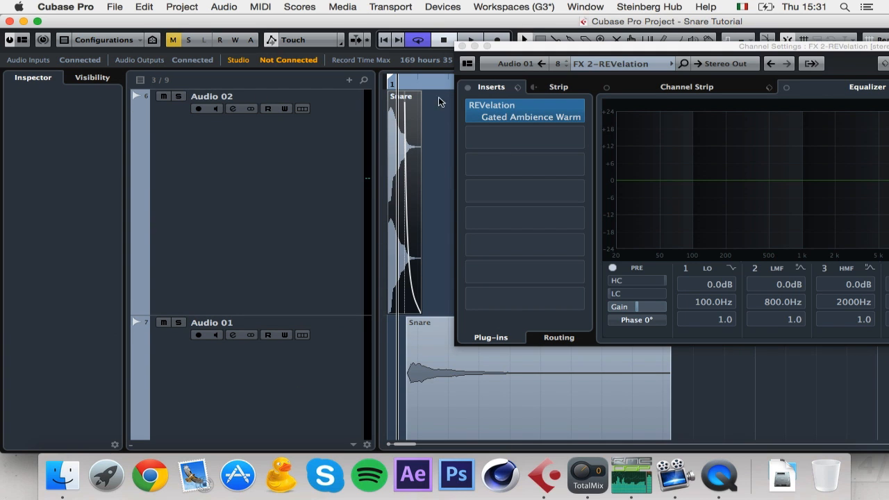
key(shift+g)
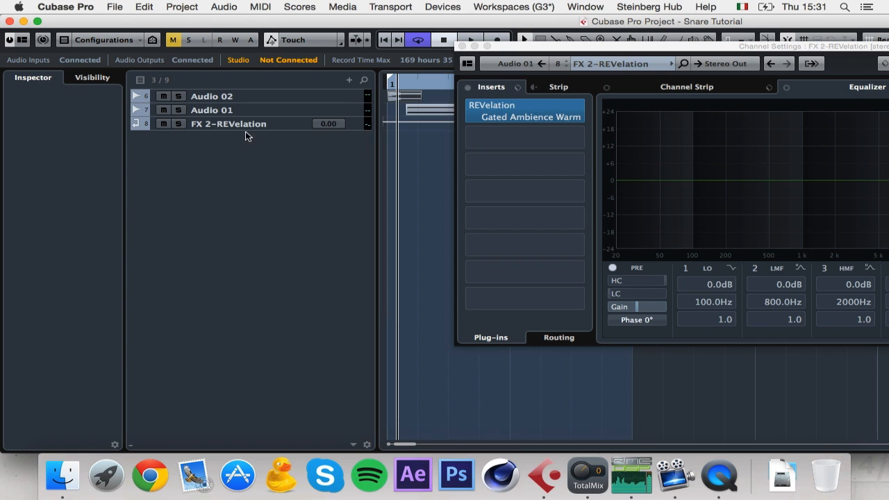
Step: Insert FabFilter Pro-Q 2 on the FX 2-REVelation return, after REVelation
click(354, 126)
drag(575, 48, 284, 68)
click(250, 132)
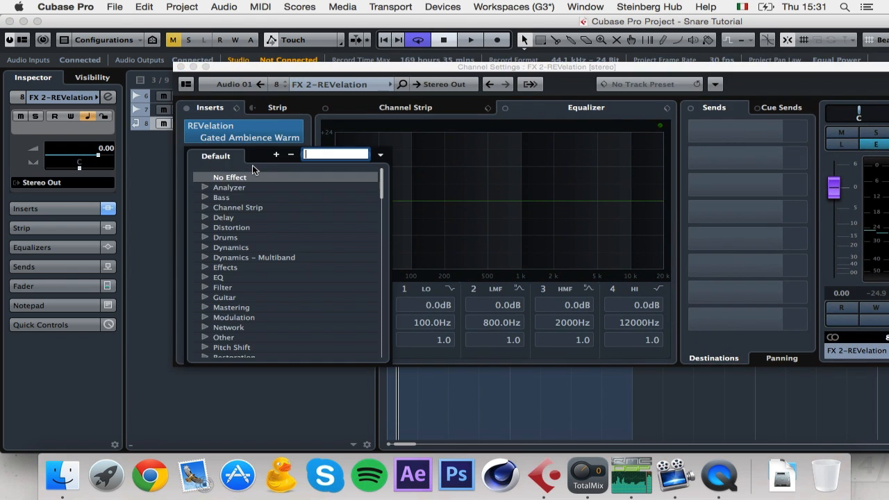
text(q 2)
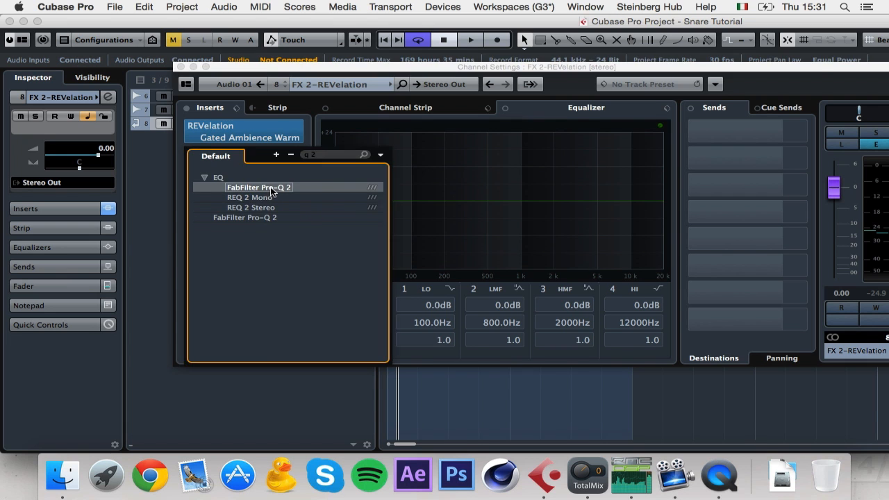
click(273, 192)
Step: Add a 96 dB/oct low cut band and raise it to about 169 Hz
click(170, 178)
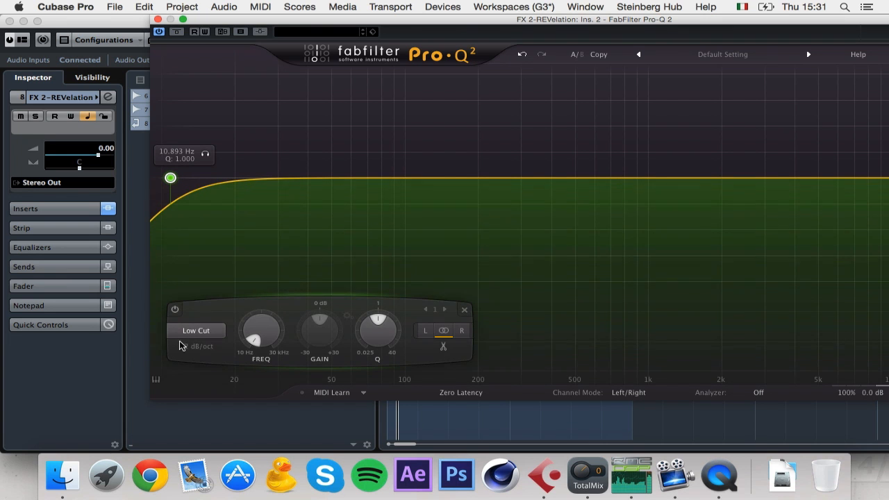
click(205, 351)
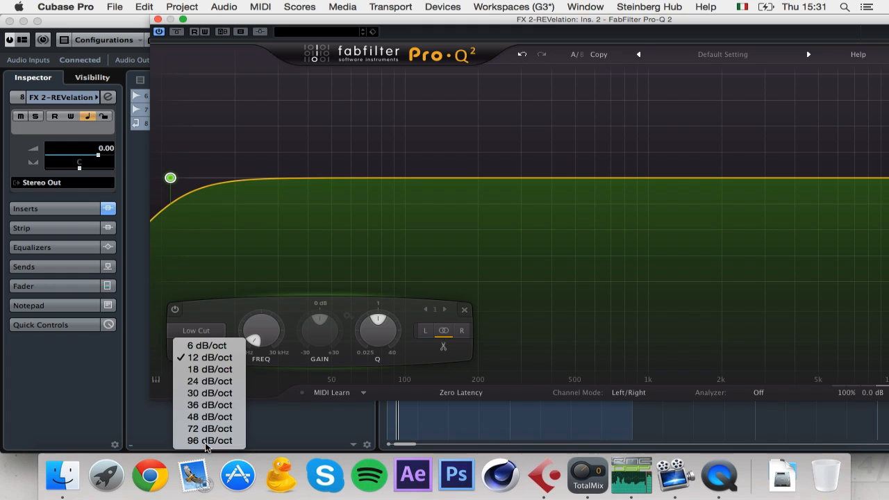
click(209, 440)
drag(170, 178, 407, 183)
drag(611, 33, 433, 33)
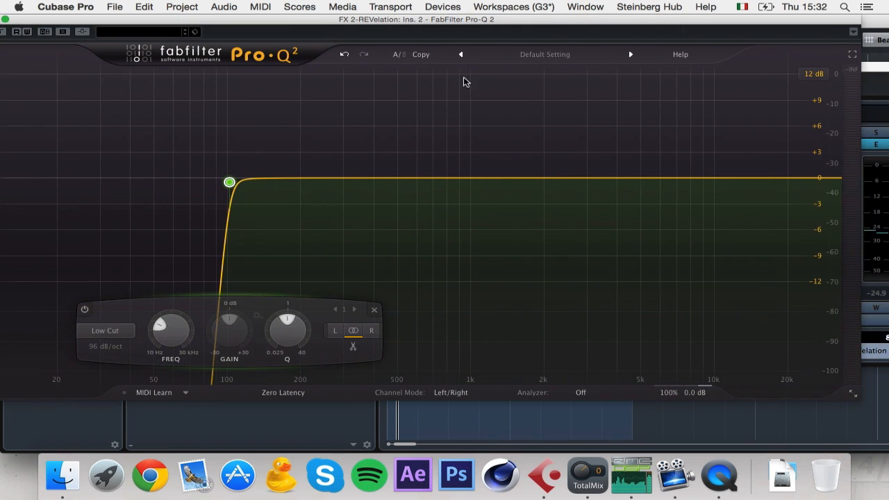
drag(236, 184, 289, 184)
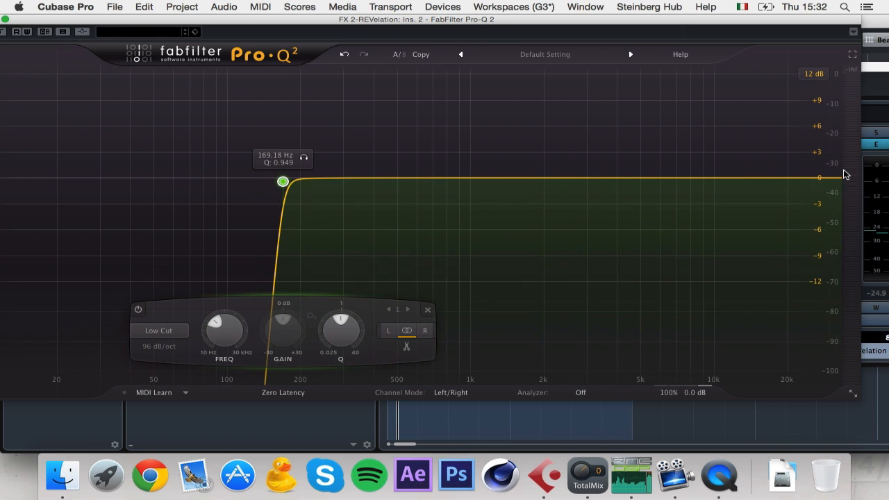
Step: Add a 96 dB/oct high cut, then tune both cuts during playback to ~322 Hz–2.4 kHz
click(823, 178)
click(548, 346)
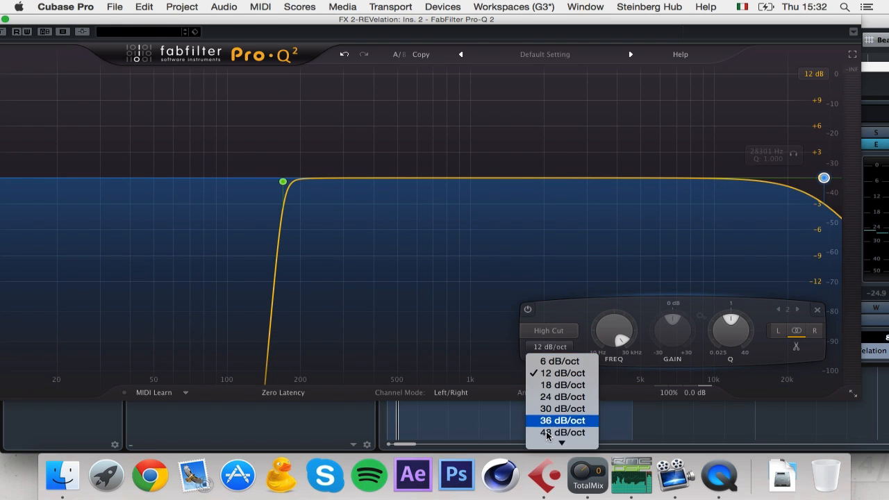
click(547, 442)
drag(823, 179, 618, 182)
key(space)
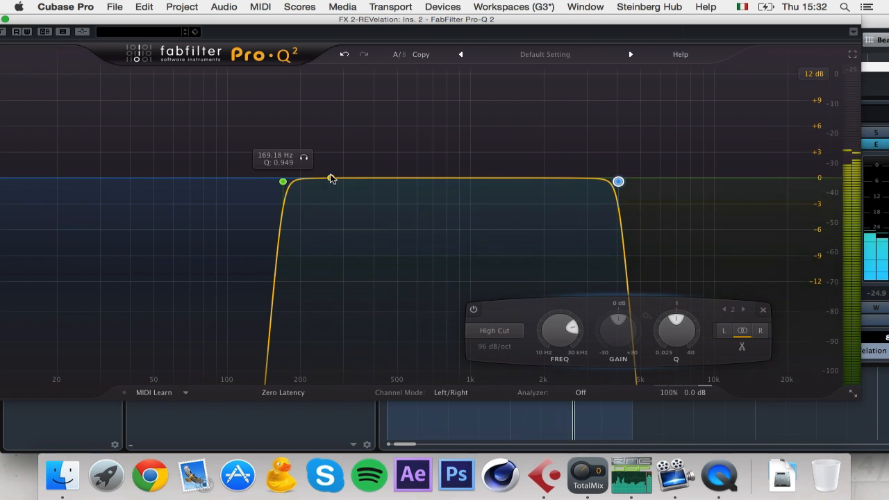
drag(289, 182, 351, 182)
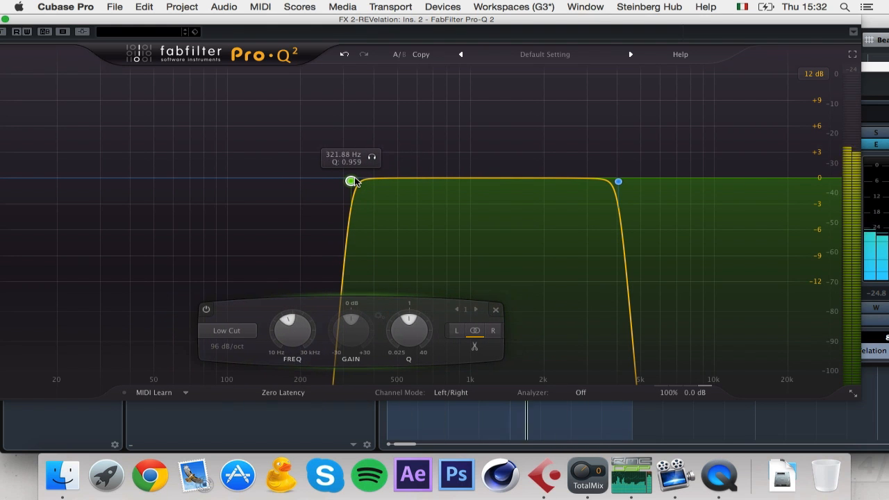
drag(619, 182, 565, 182)
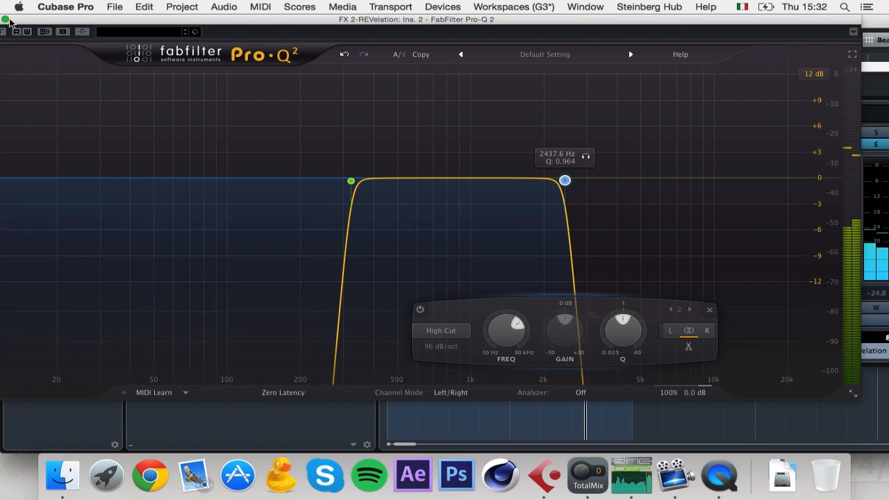
drag(4, 20, 61, 21)
click(38, 20)
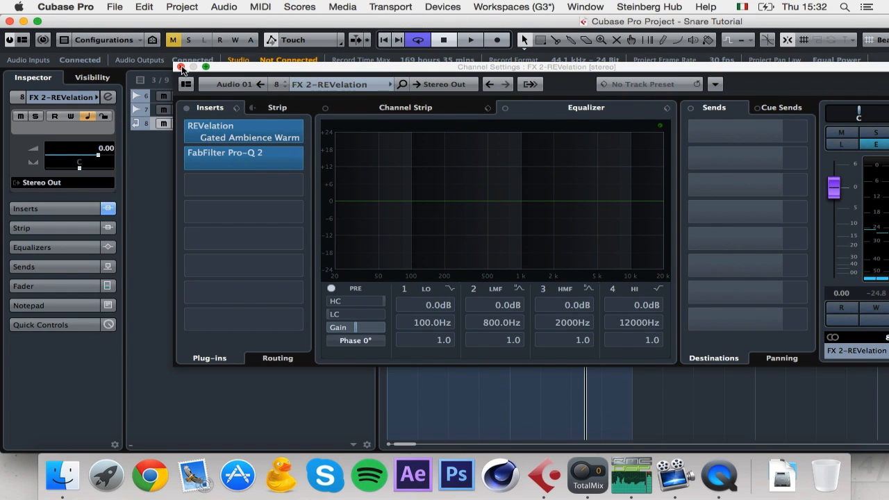
Step: Load the Compressor on FX 2-REVelation's third insert slot
click(180, 67)
click(99, 95)
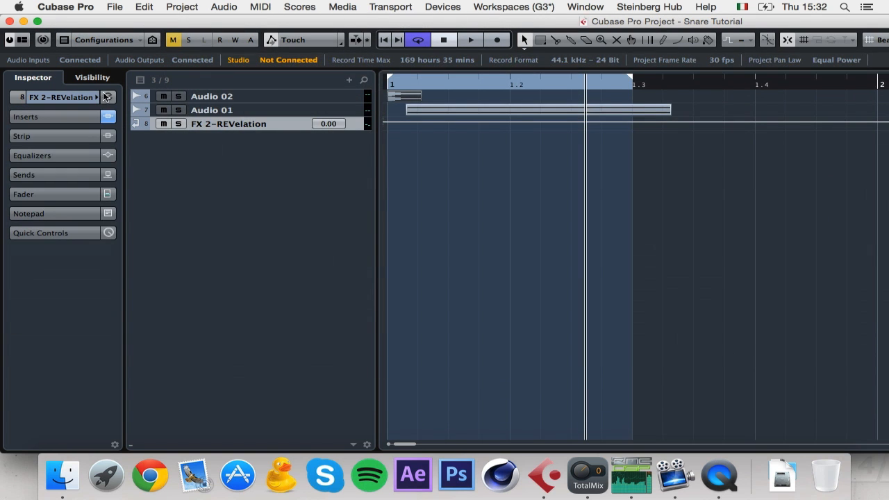
click(107, 97)
click(223, 180)
text(c)
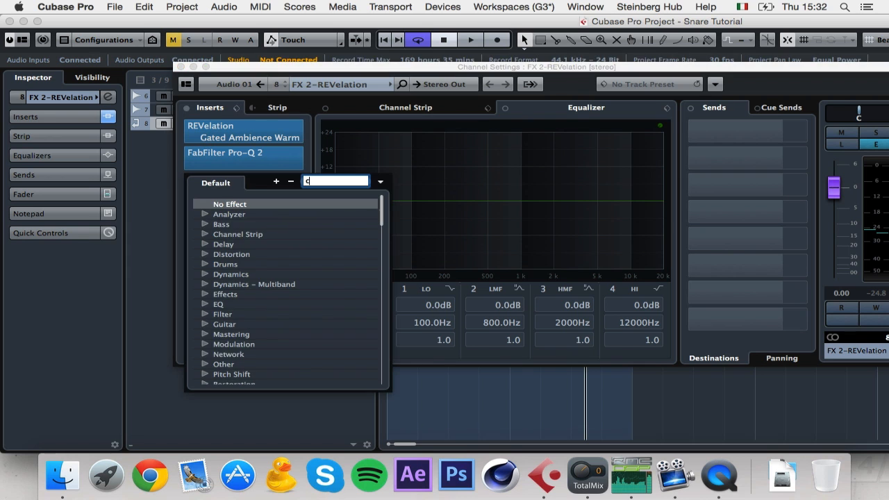
text(ompress)
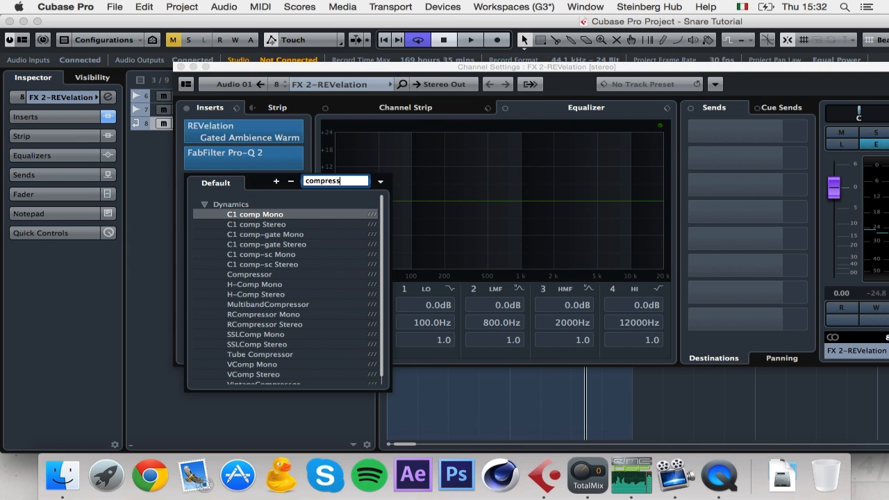
click(251, 213)
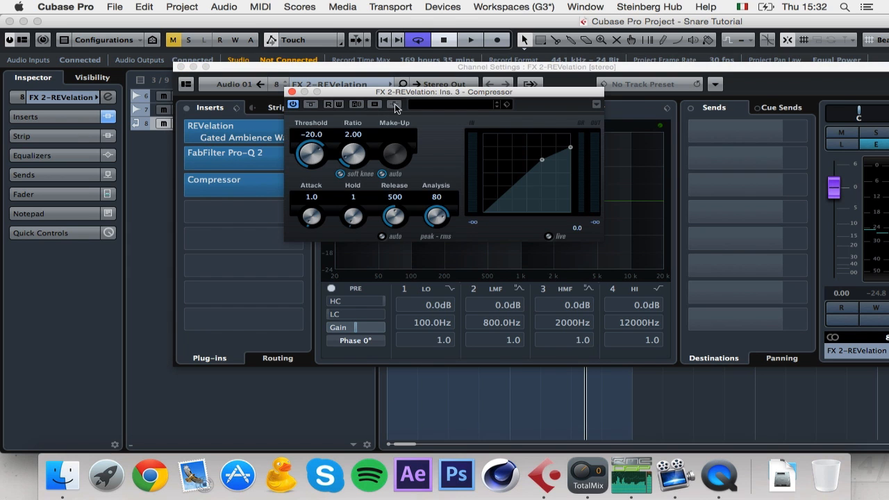
Step: Turn off auto make-up gain and set ratio 8.00 and threshold -29.3
click(380, 174)
drag(353, 156, 355, 3)
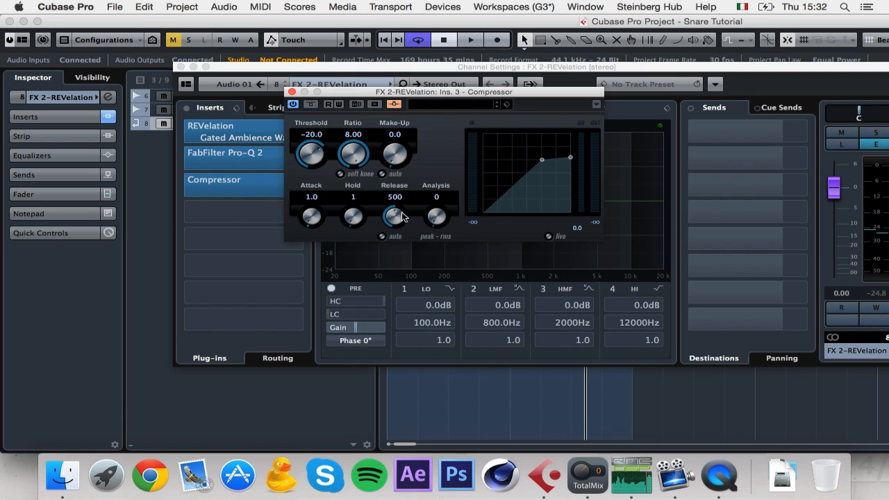
drag(309, 154, 302, 144)
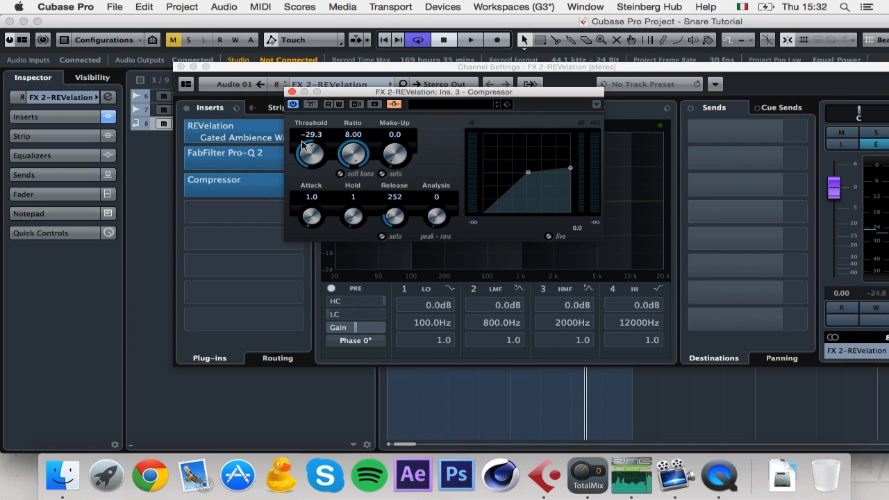
Step: Activate Audio 01's second send and route it to the FX 2-REVelation Compressor side-chain
drag(308, 69, 359, 132)
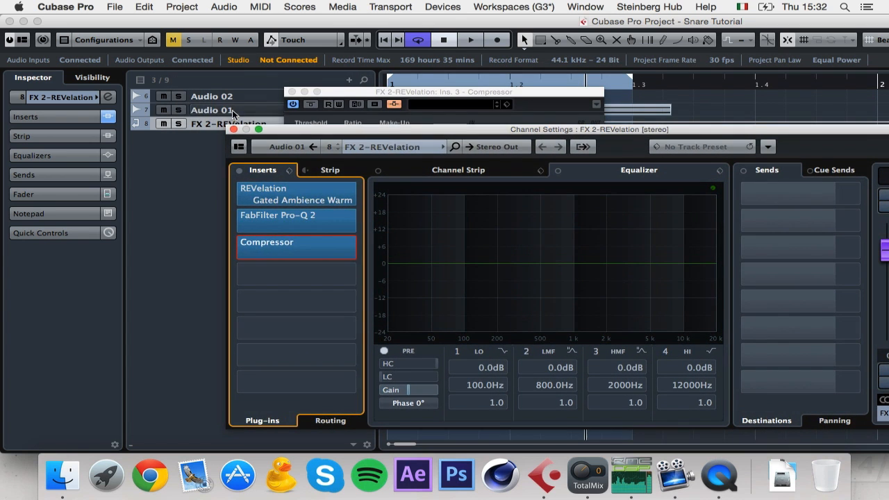
click(233, 113)
right_click(799, 221)
click(777, 230)
click(860, 222)
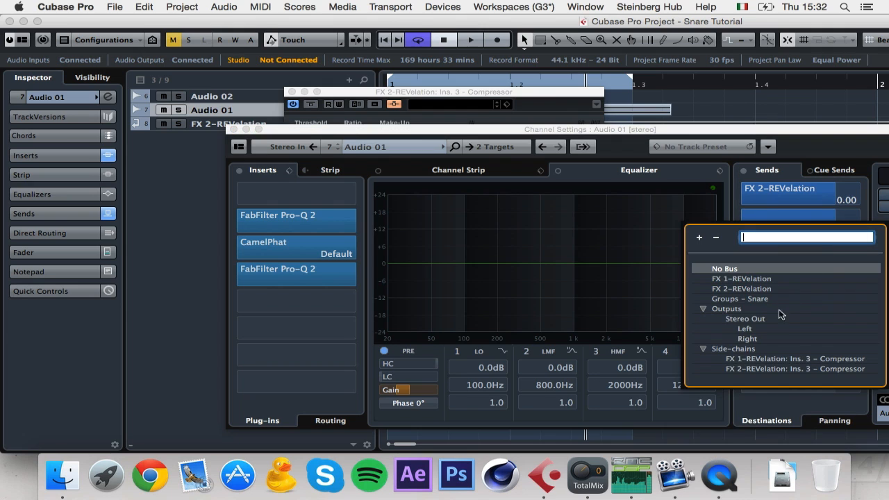
click(746, 370)
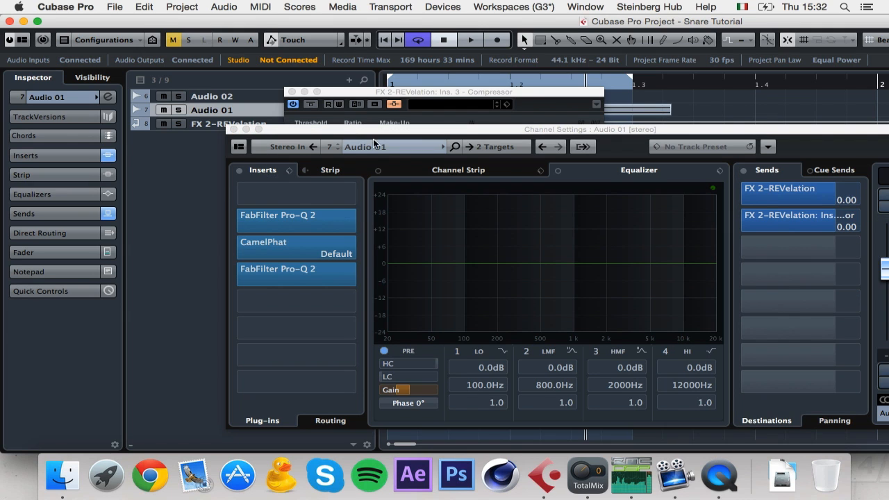
Step: Check the Visibility tab, return to the Inspector, and close the Compressor editor
click(94, 77)
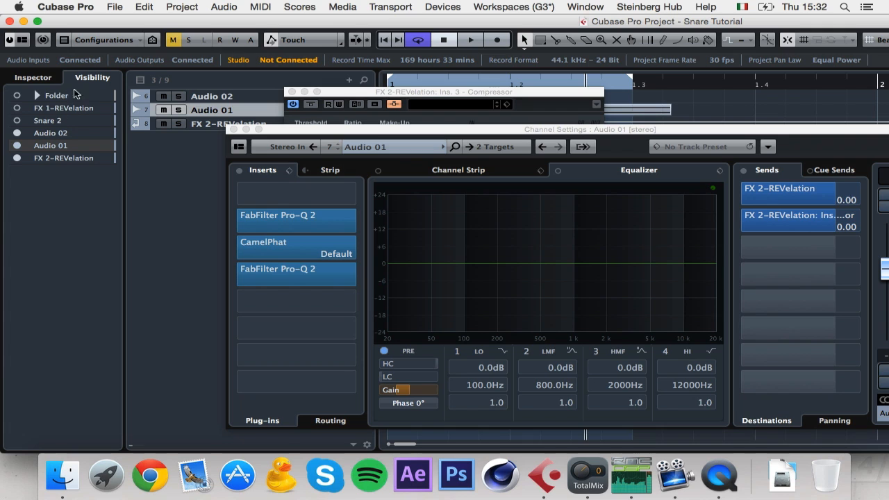
click(54, 76)
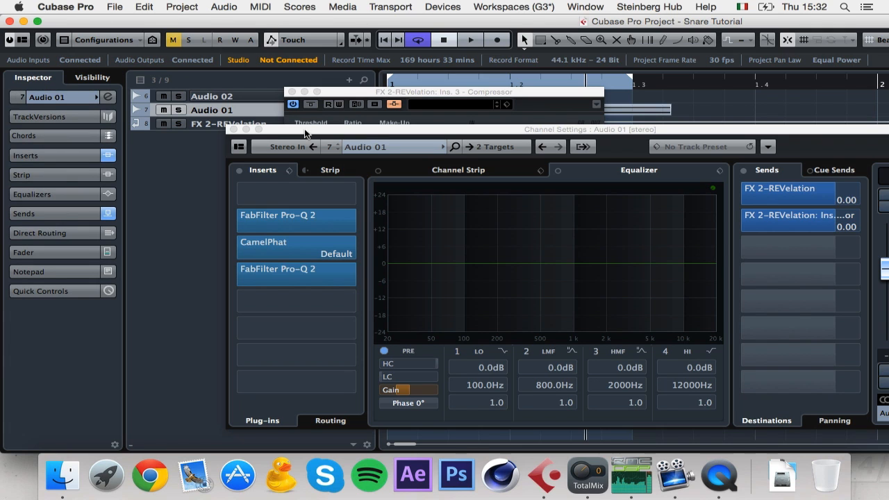
click(292, 92)
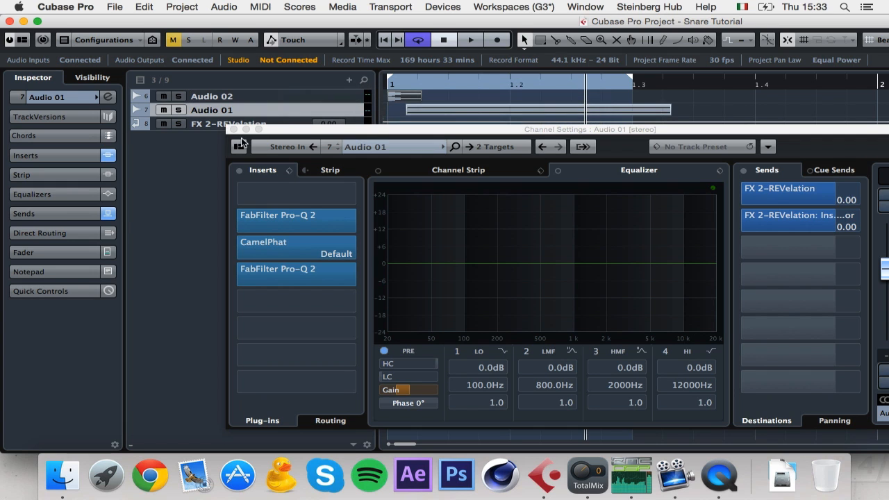
Step: Lower the FX 2-REVelation Compressor threshold to -37.4 while the snare plays
click(233, 131)
click(350, 127)
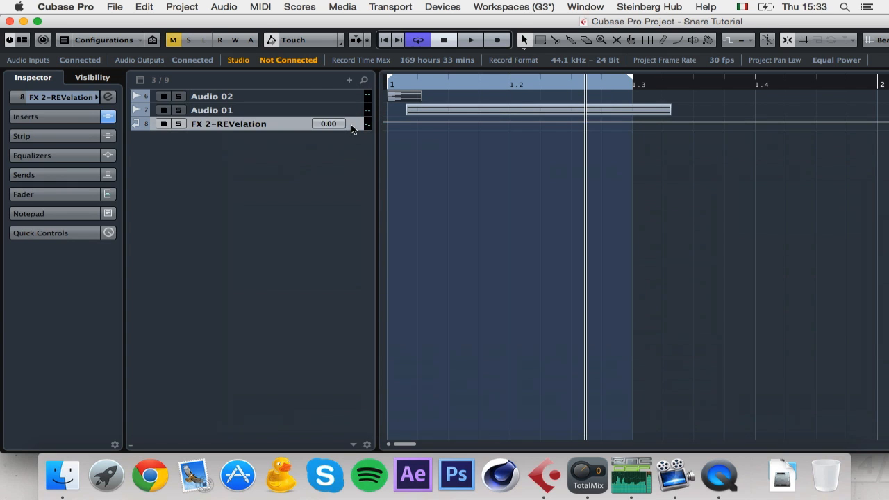
key(space)
click(367, 123)
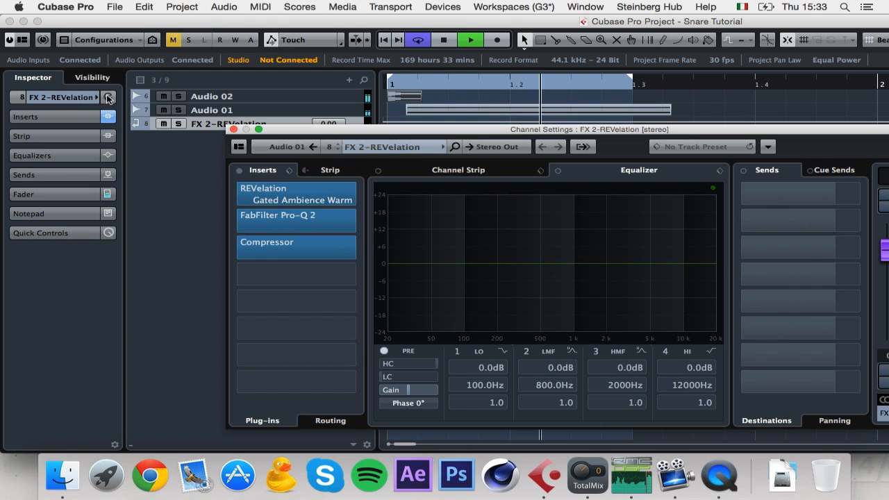
click(279, 251)
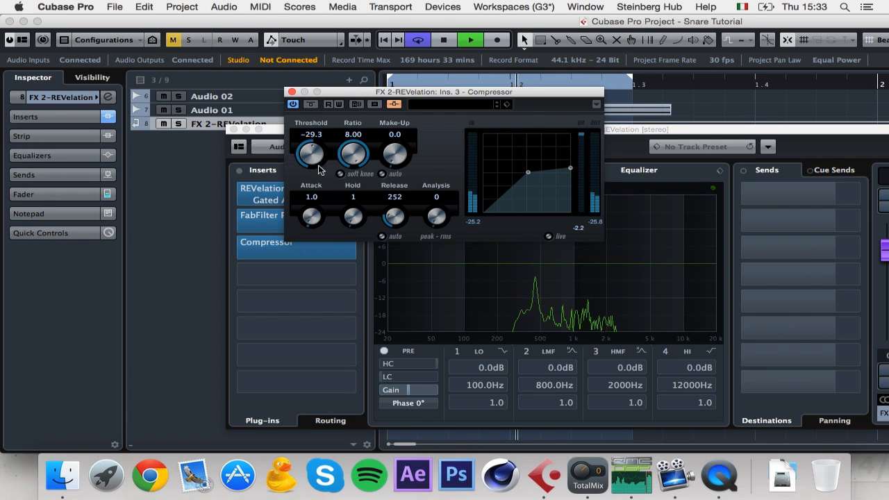
drag(310, 160, 340, 199)
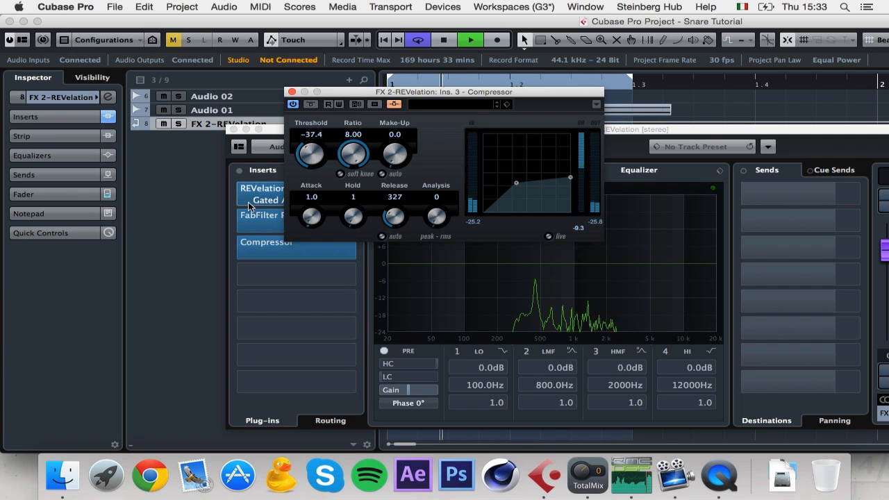
Step: Raise the Pro-Q 2 high cut to about 5.9 kHz and nudge the low cut higher
click(249, 226)
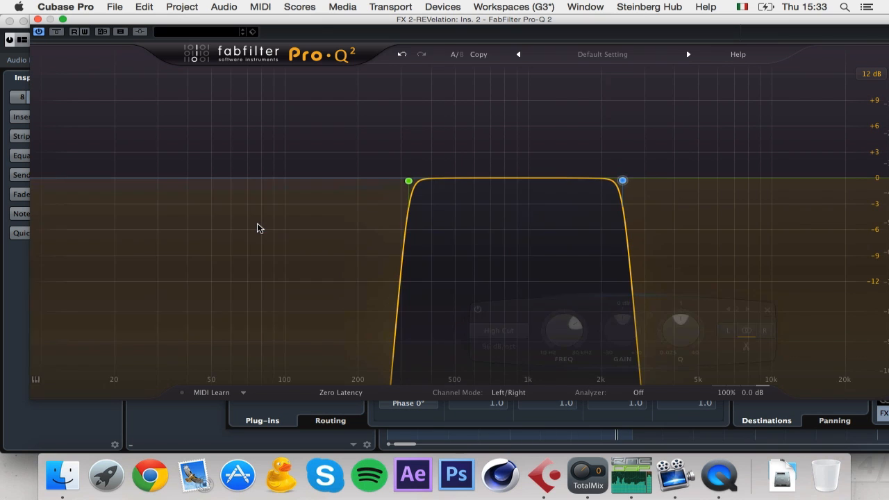
mouse_move(622, 182)
mouse_down()
mouse_move(750, 179)
mouse_move(620, 184)
mouse_up()
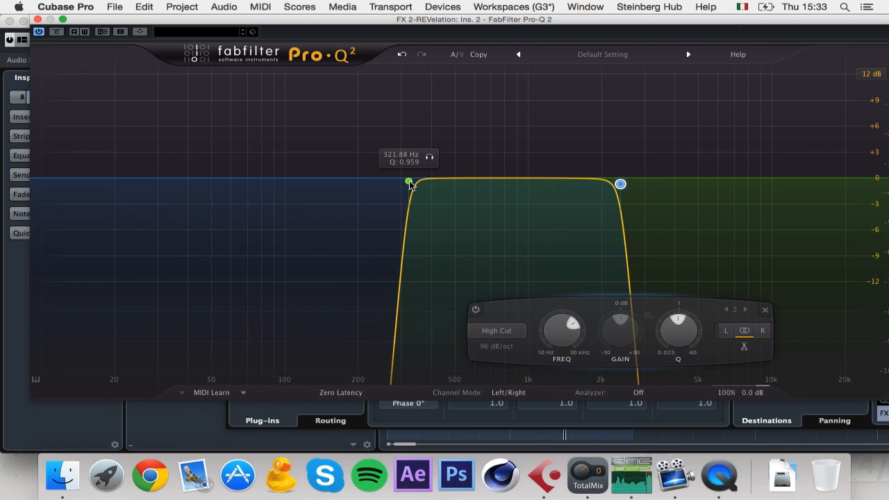
drag(408, 180, 417, 180)
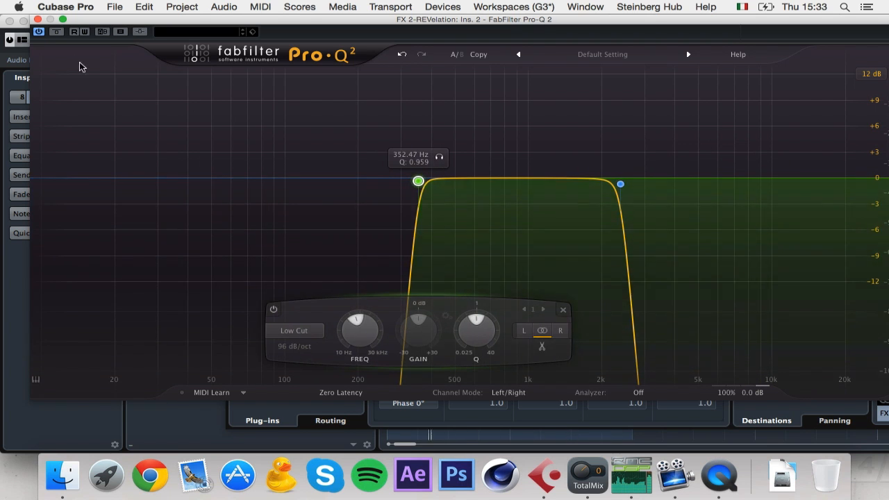
Step: Pull the FX 2-REVelation channel fader down while auditioning the return
click(38, 19)
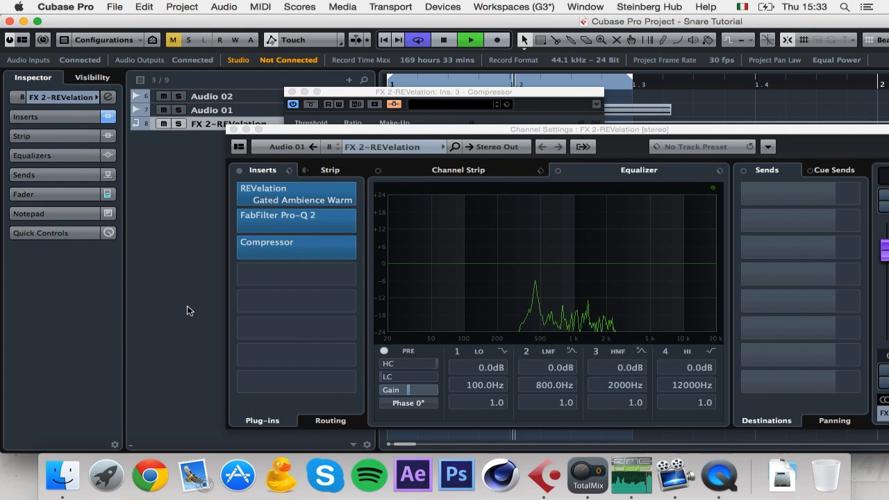
click(719, 171)
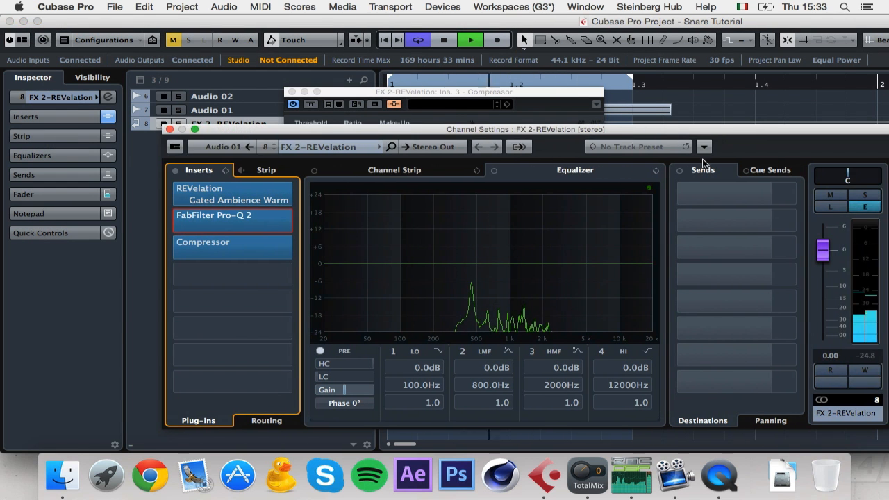
drag(823, 249, 824, 286)
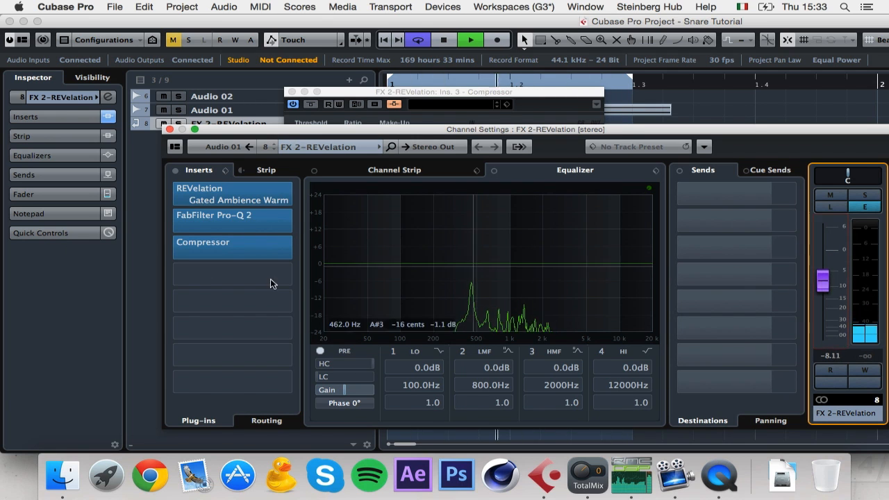
click(154, 292)
key(space)
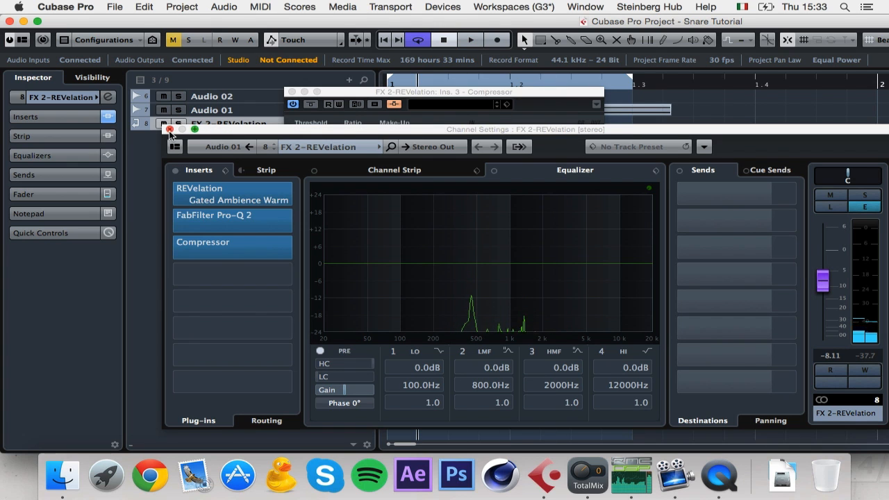
drag(820, 284, 820, 288)
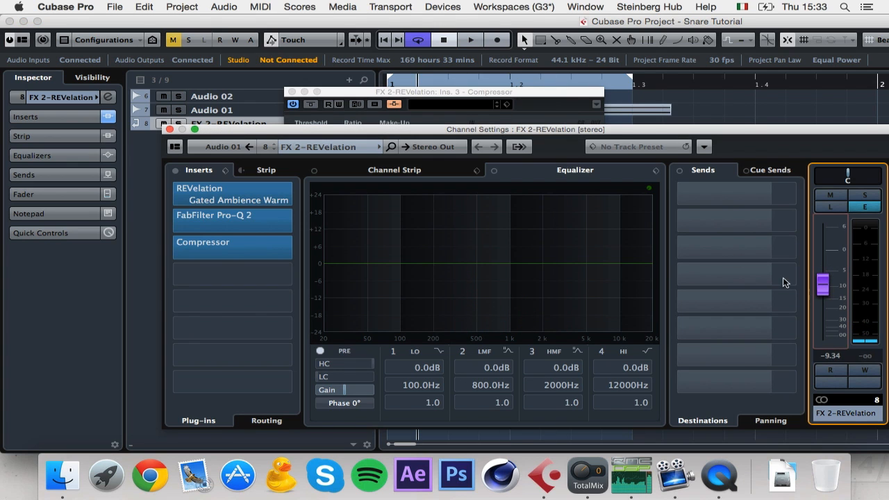
Step: Raise REVelation's Tail Main Time to 26.5%
click(247, 201)
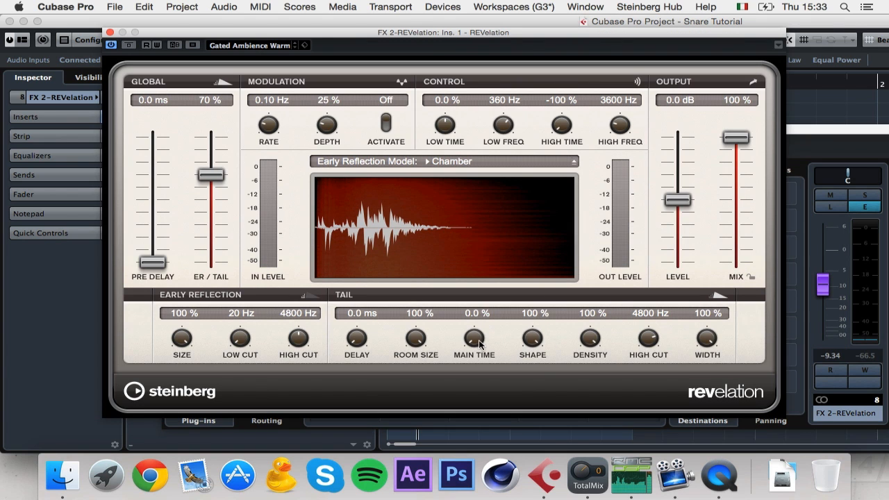
scroll(486, 316, up, 5)
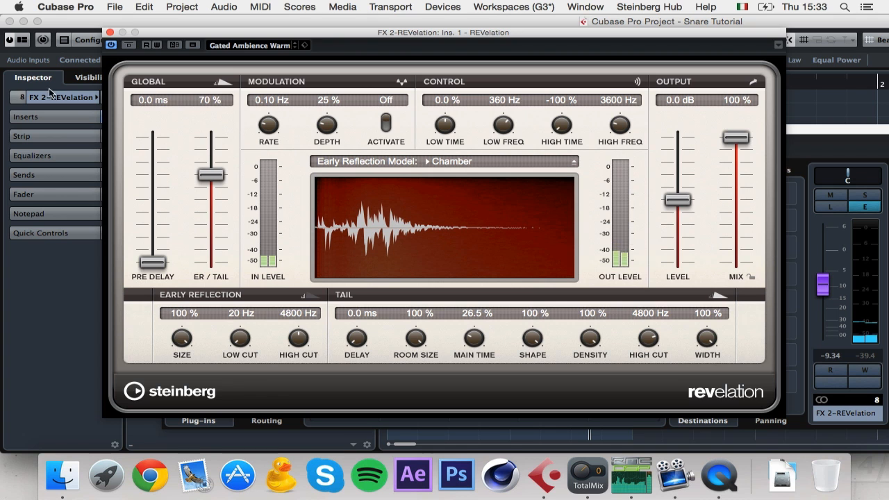
click(110, 33)
Step: Set the return fader to exactly -16.0 dB and close the Compressor editor
drag(822, 285, 823, 308)
key(space)
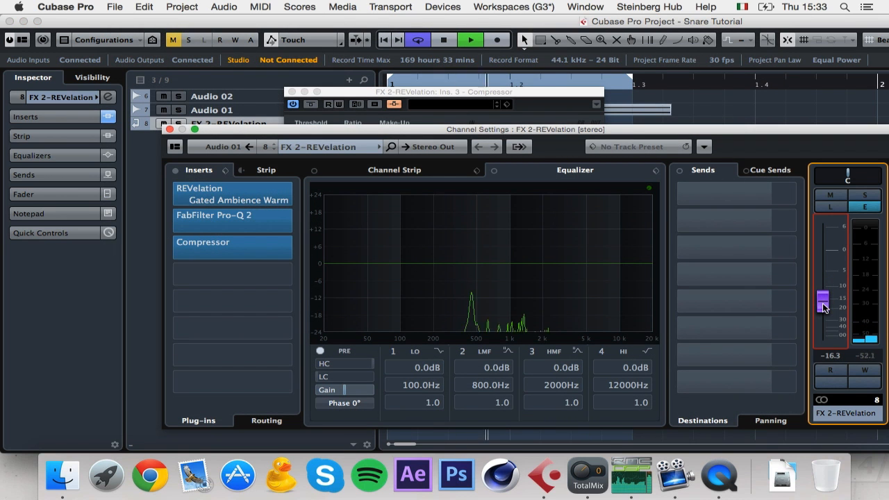
drag(822, 302, 823, 299)
key(space)
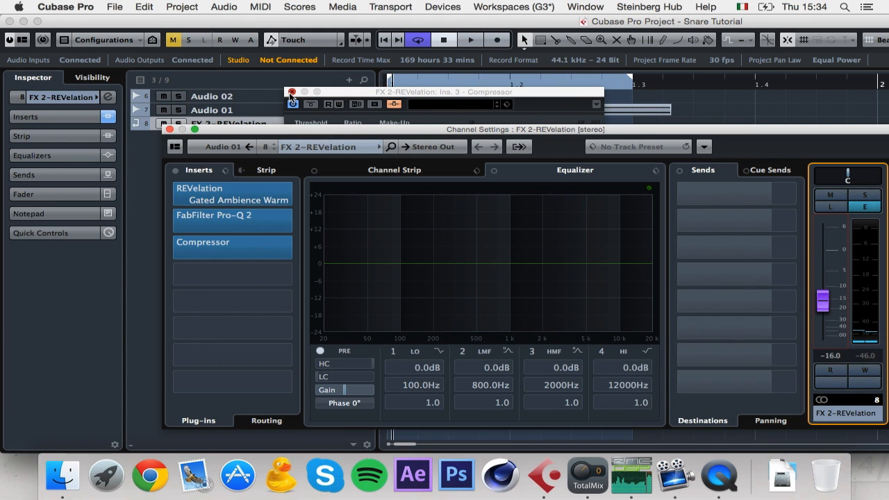
click(292, 92)
Step: Route Audio 02, Audio 01 and FX 2-REVelation into a new group channel named Snare
click(168, 129)
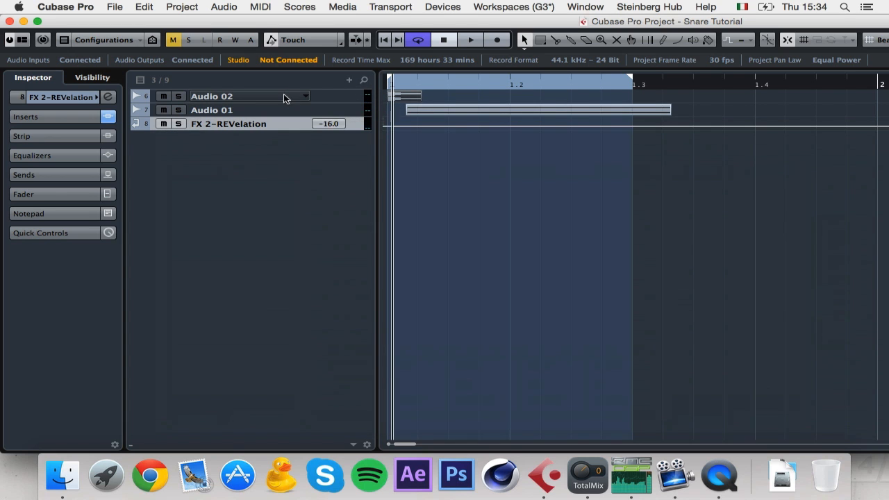
shift+click(335, 98)
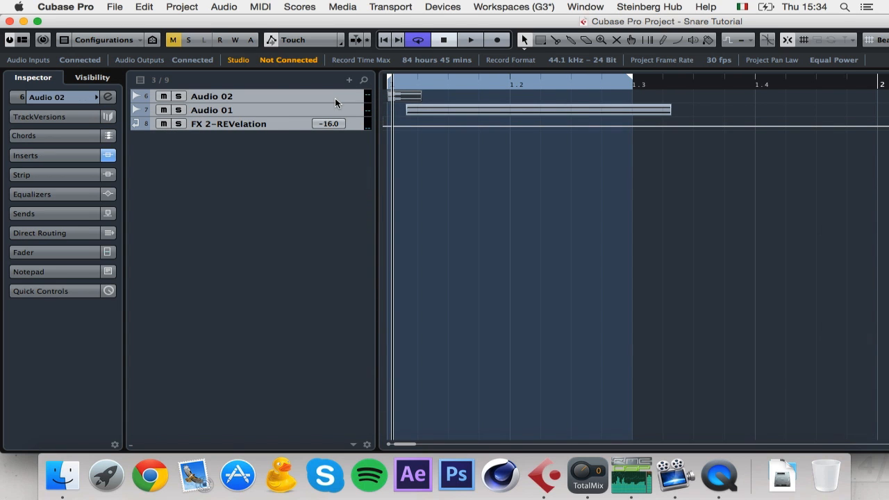
key(super+g)
text(Snare)
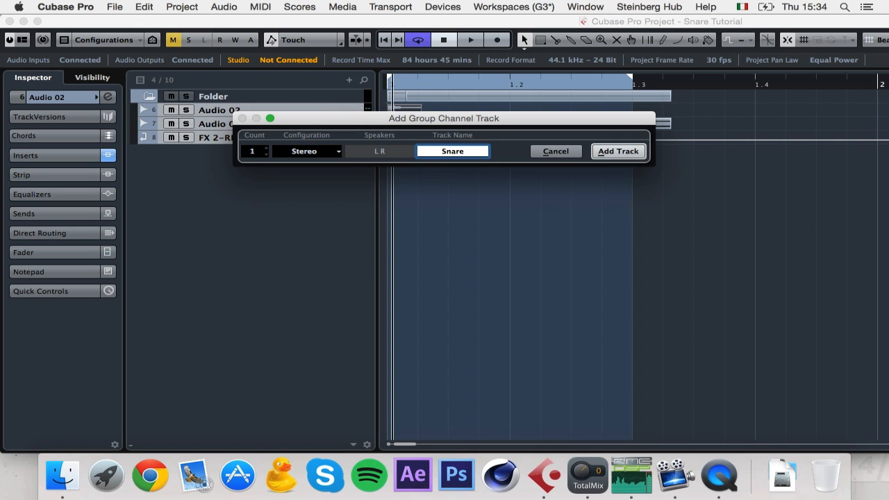
click(608, 146)
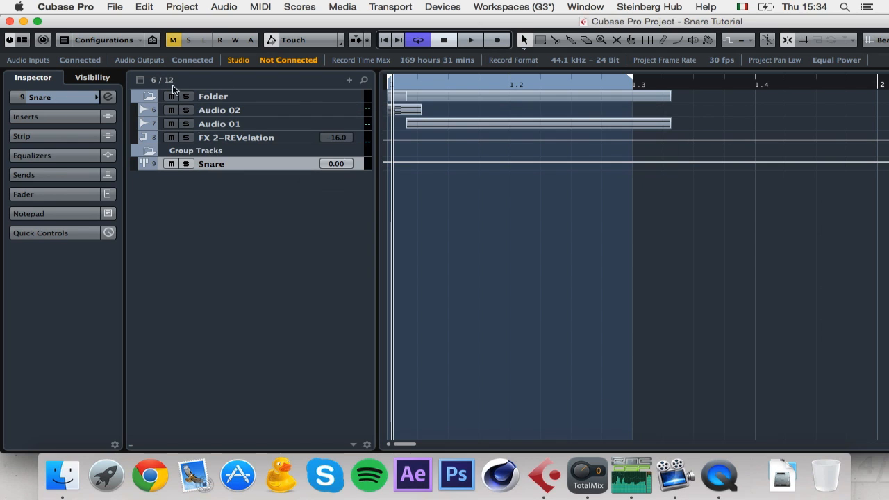
Step: Move the Snare group under the folder and rename the folder 'Snare'
drag(360, 170, 361, 116)
double_click(237, 114)
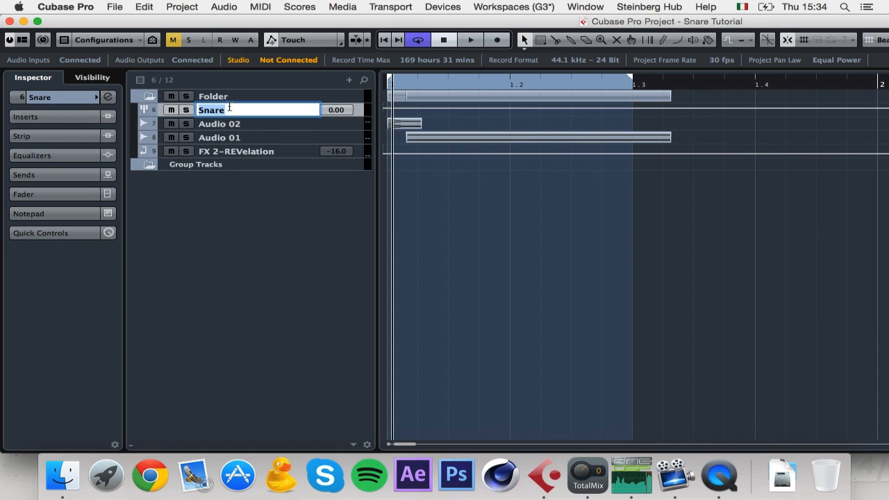
click(215, 97)
double_click(216, 97)
text(Snare)
key(Return)
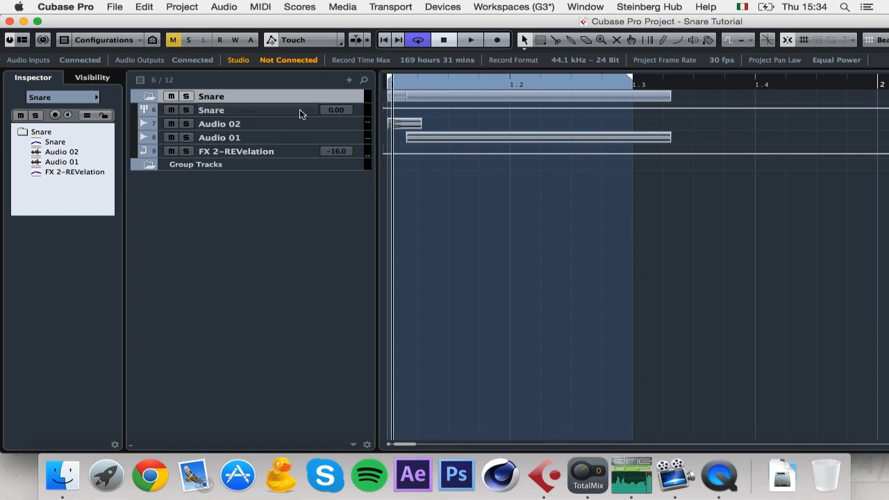
click(366, 113)
Step: Load FabFilter Pro-Q 2 on the Snare group's first insert
click(107, 97)
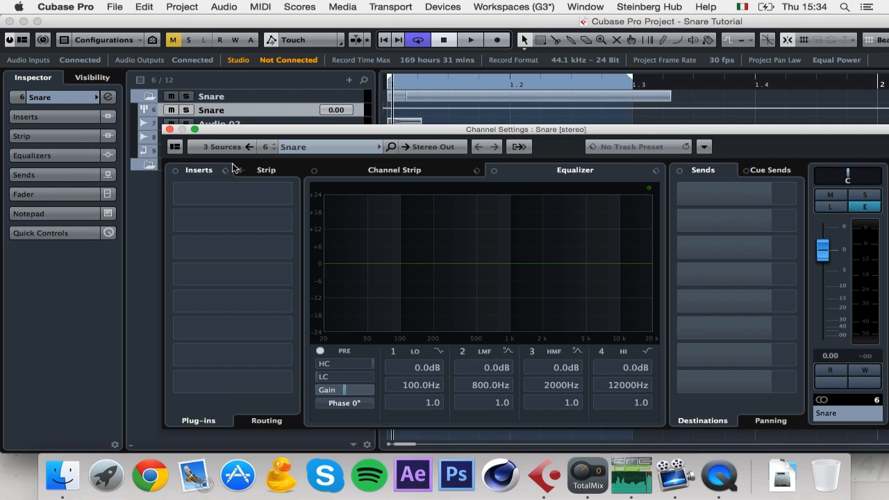
click(255, 197)
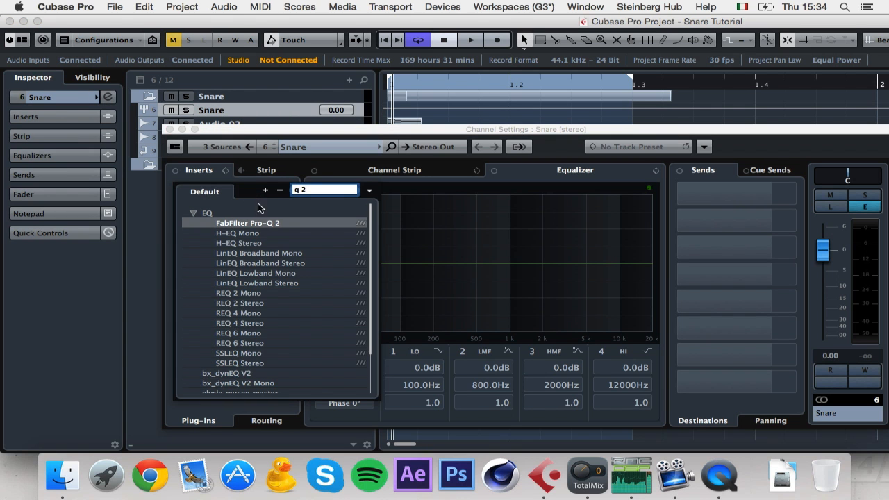
text(q 2)
click(268, 223)
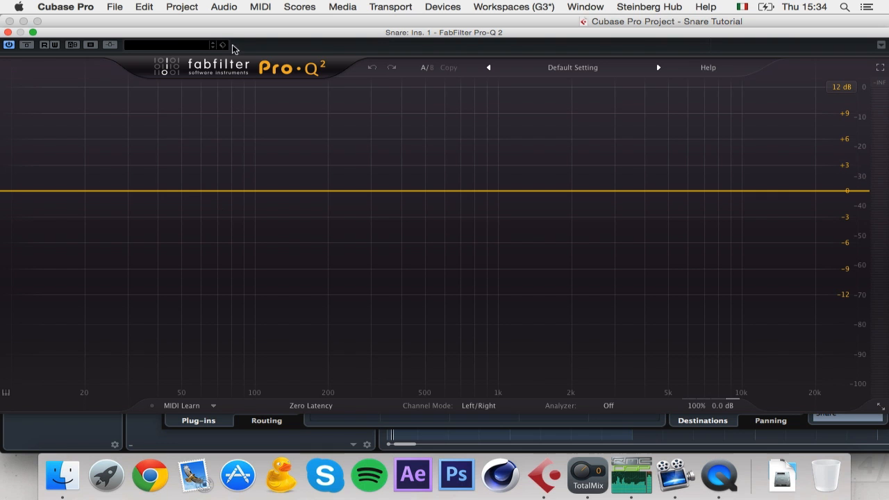
Step: Add a 96 dB/oct low cut band at about 79 Hz
drag(293, 38, 323, 37)
double_click(76, 190)
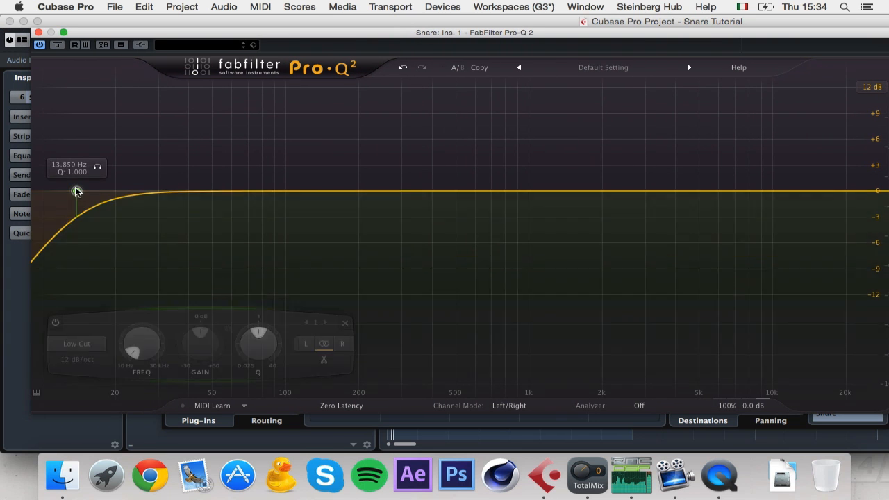
click(76, 358)
click(59, 283)
drag(77, 191, 251, 194)
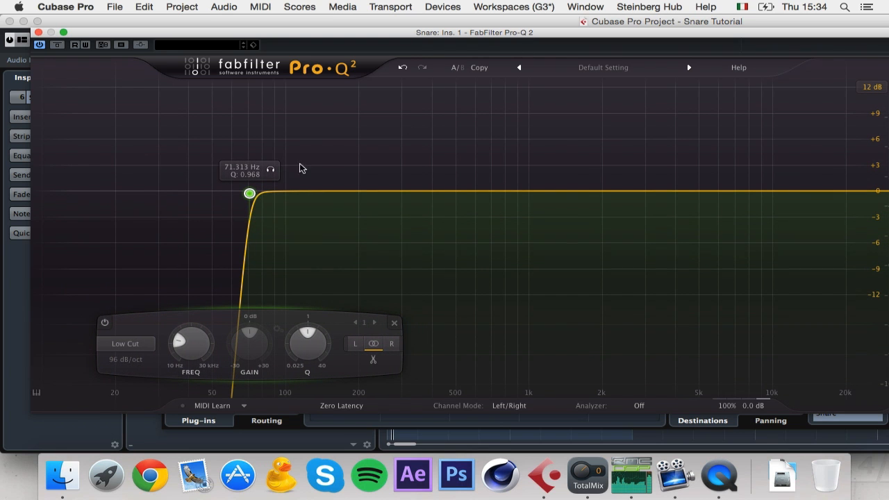
drag(250, 193, 284, 193)
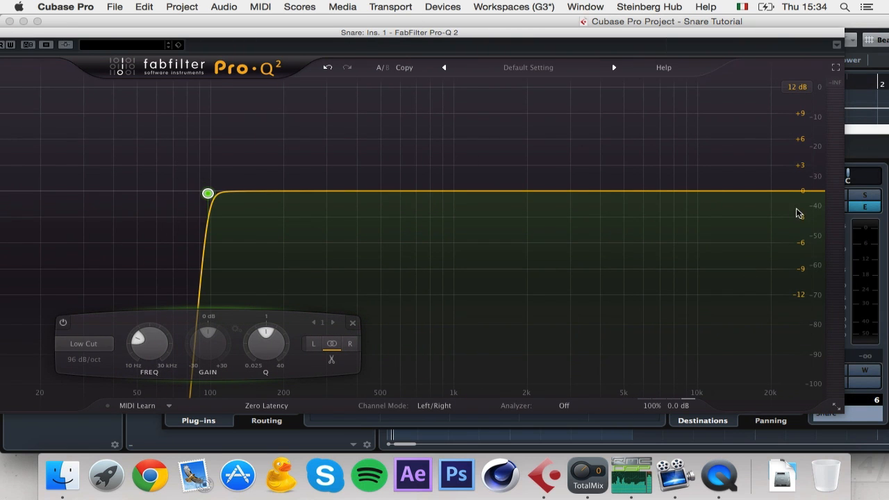
Step: Add a 96 dB/oct high cut near 20 kHz and close Pro-Q 2
click(800, 193)
click(531, 359)
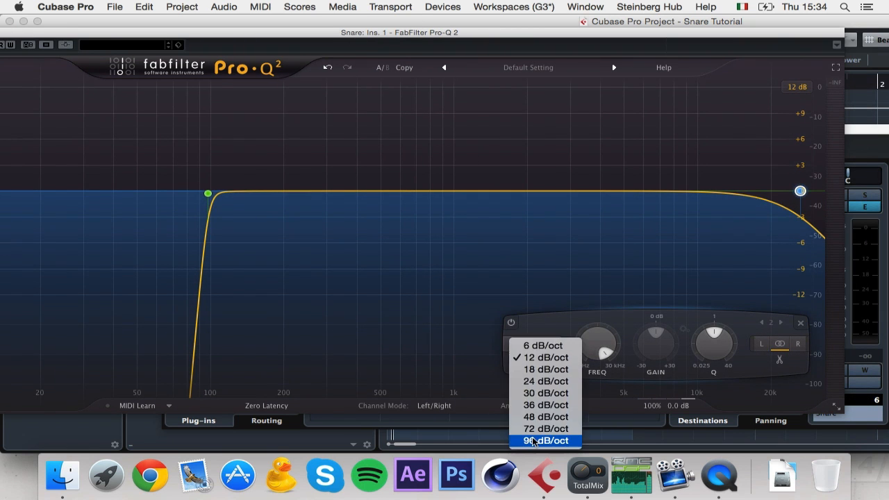
click(534, 440)
drag(800, 191, 773, 194)
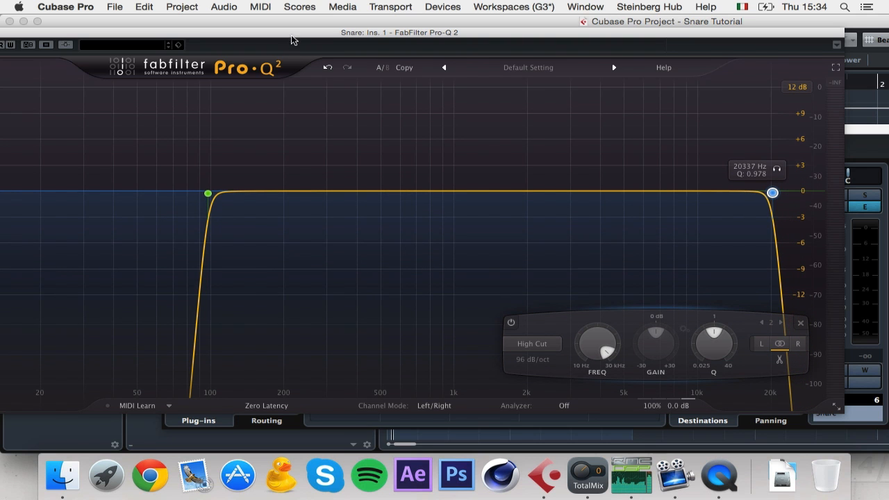
drag(292, 35, 443, 40)
click(115, 38)
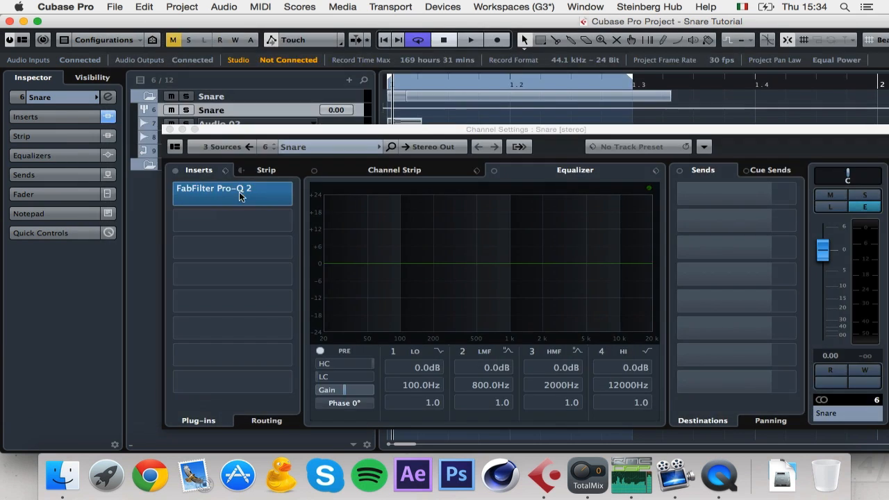
Step: Load elysia mpressor on the Snare group's second insert, searching 'mpres'
click(250, 221)
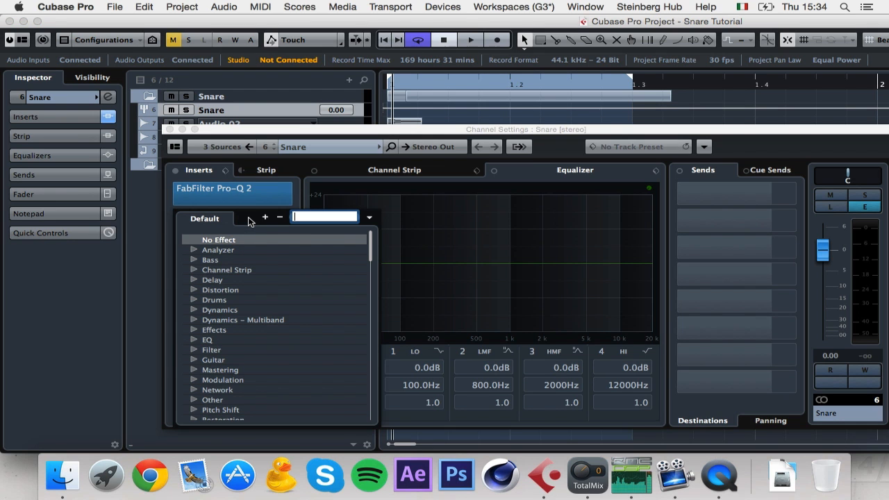
text(mpres)
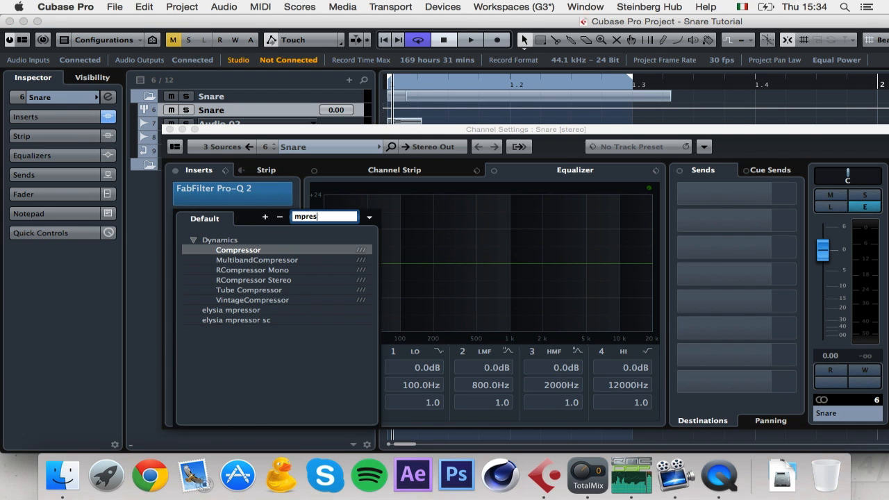
click(259, 311)
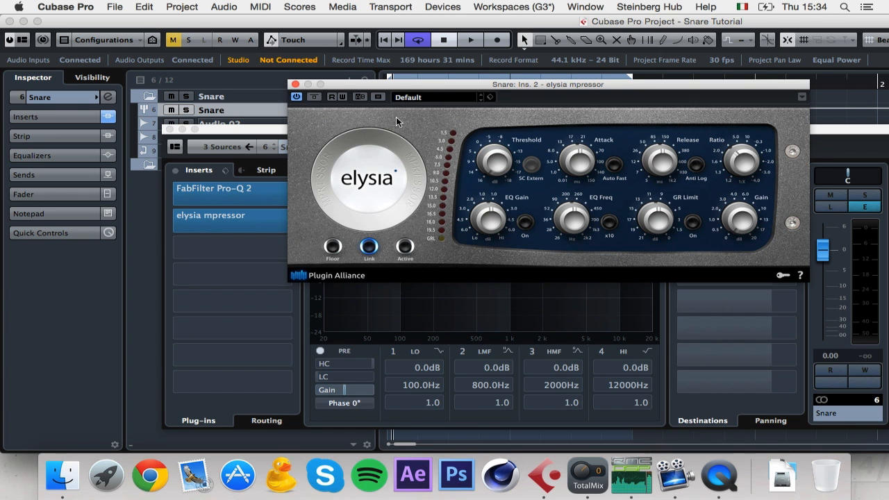
drag(419, 84, 322, 131)
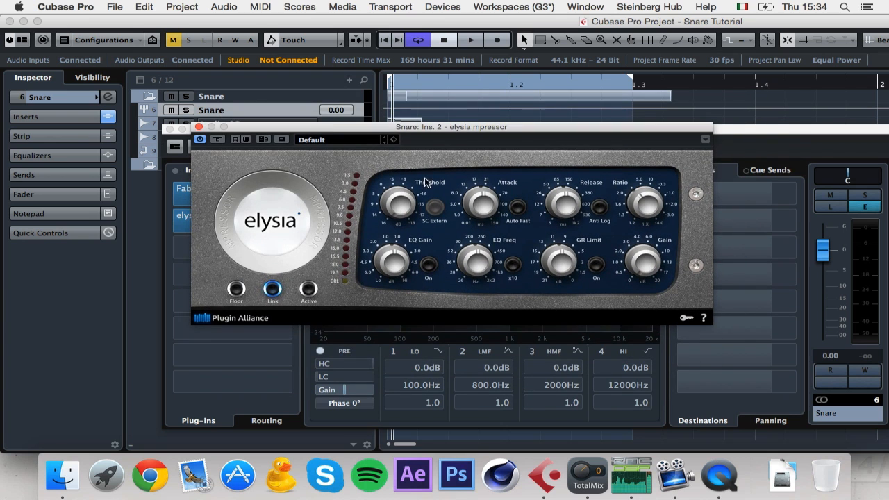
Step: During playback, lower the mpressor threshold to about -8.4 dB, fine-tune it, then close
mouse_move(648, 200)
key(space)
mouse_move(412, 211)
drag(411, 211, 420, 161)
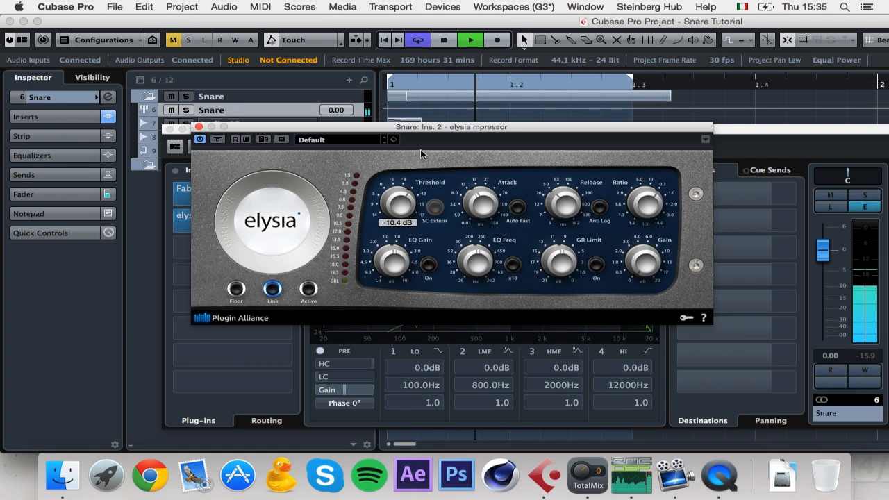
mouse_move(473, 205)
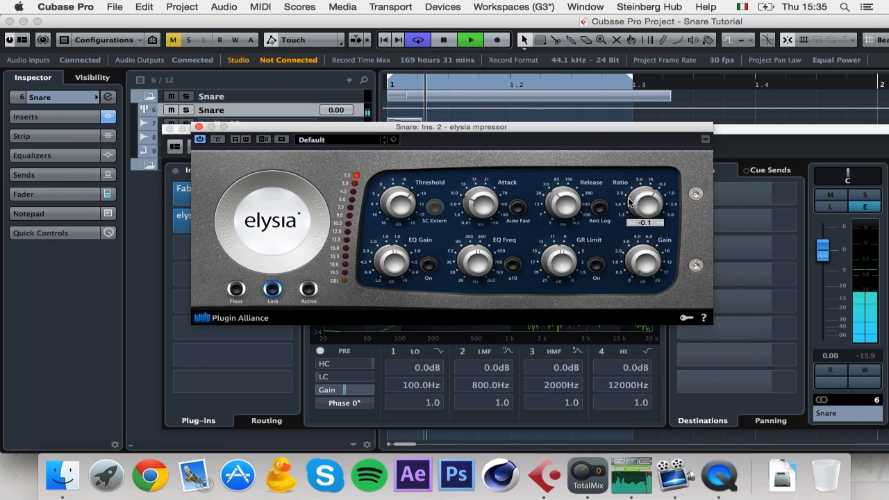
mouse_move(385, 226)
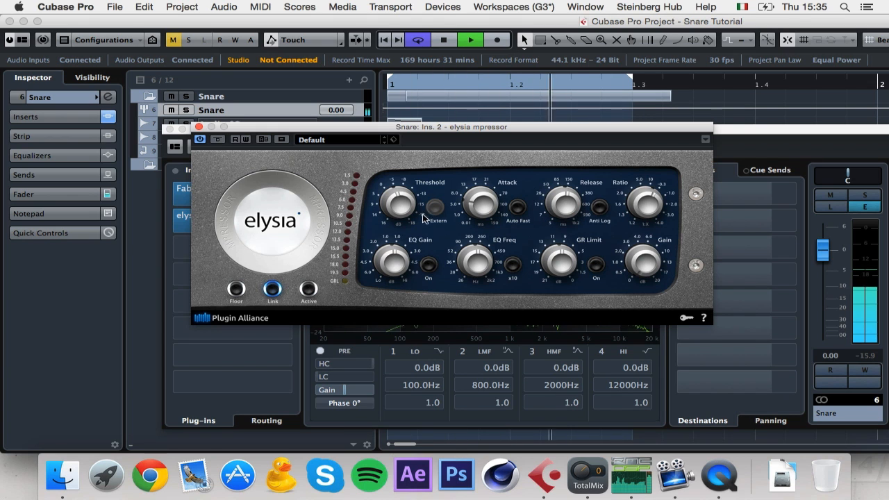
drag(401, 228, 404, 216)
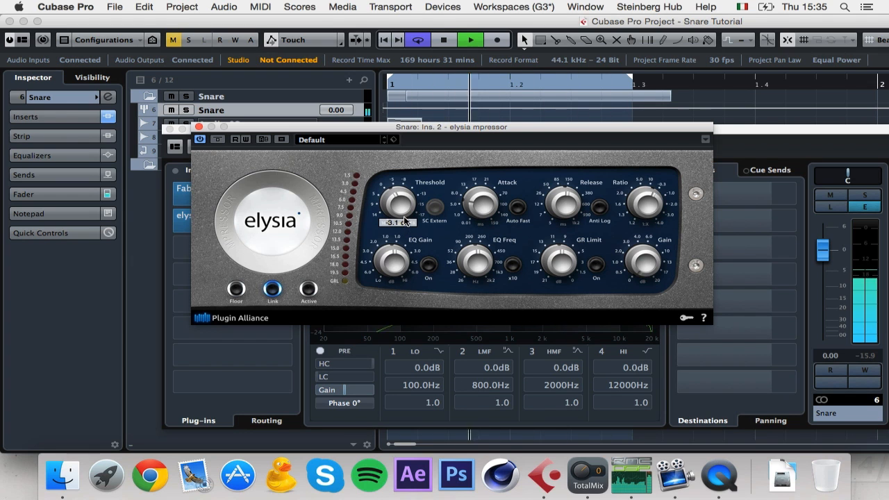
key(space)
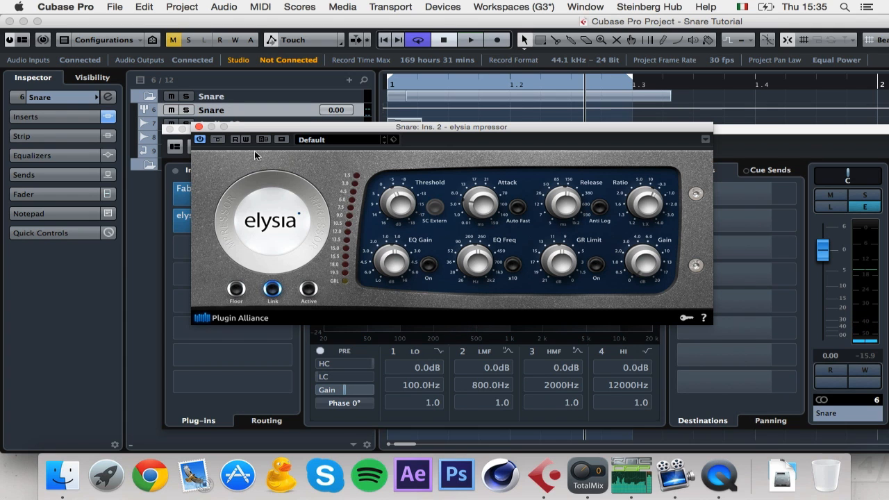
click(199, 126)
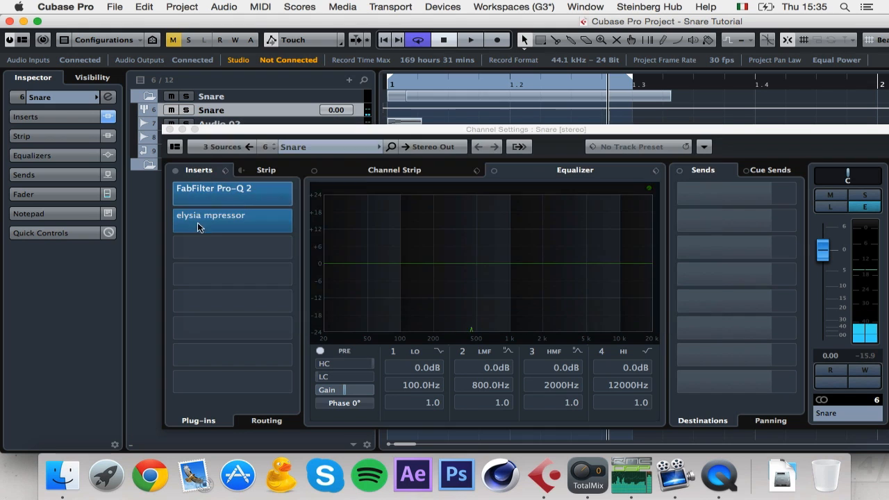
Step: Load elysia alpha master on the Snare group's third insert
click(240, 259)
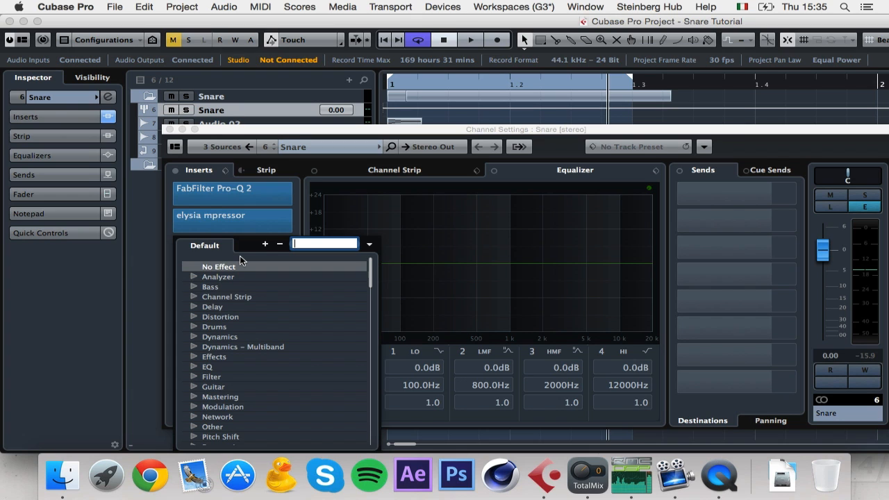
text(esly)
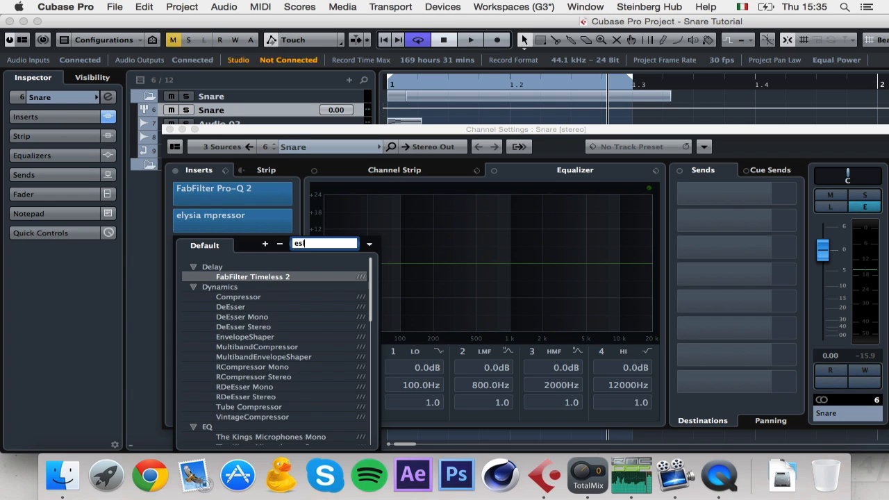
text(si)
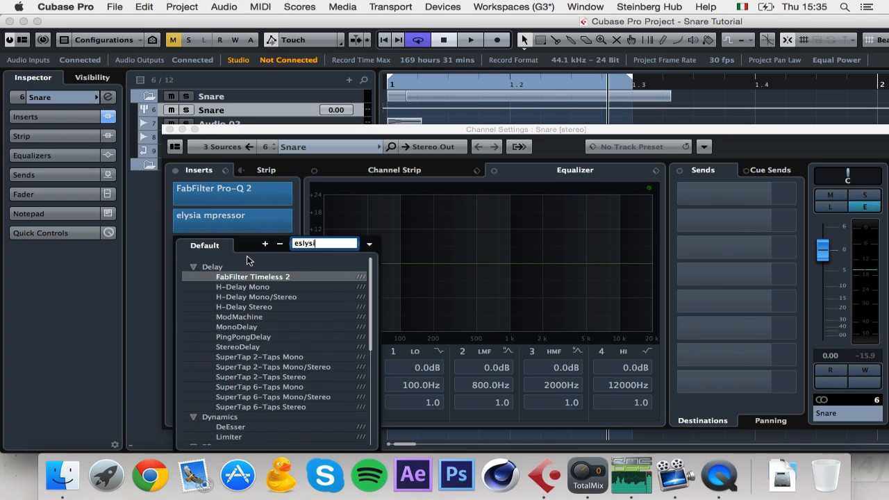
text(lys)
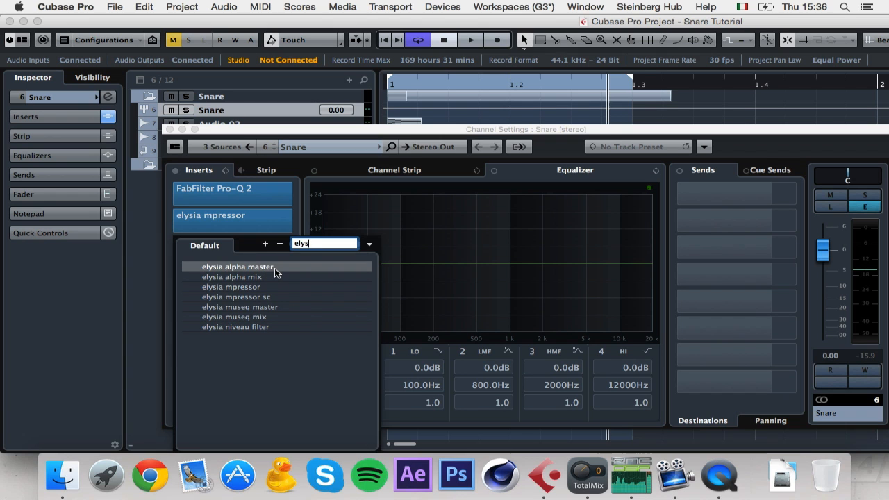
click(274, 269)
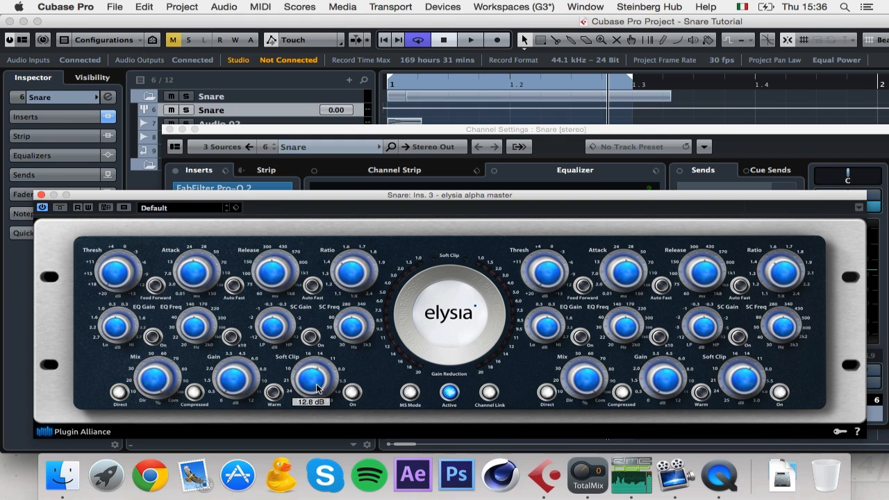
Step: While the snare plays, raise alpha master's Gain and set the left threshold to -3.6 dB
key(space)
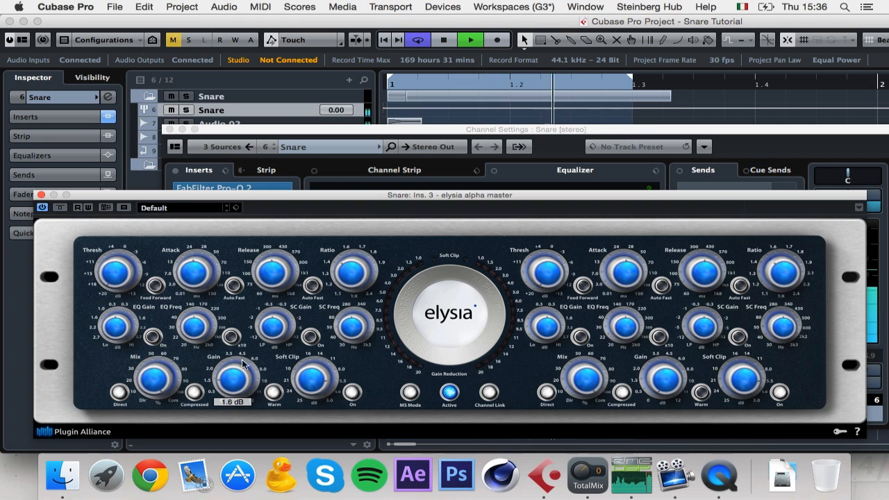
drag(234, 318, 231, 284)
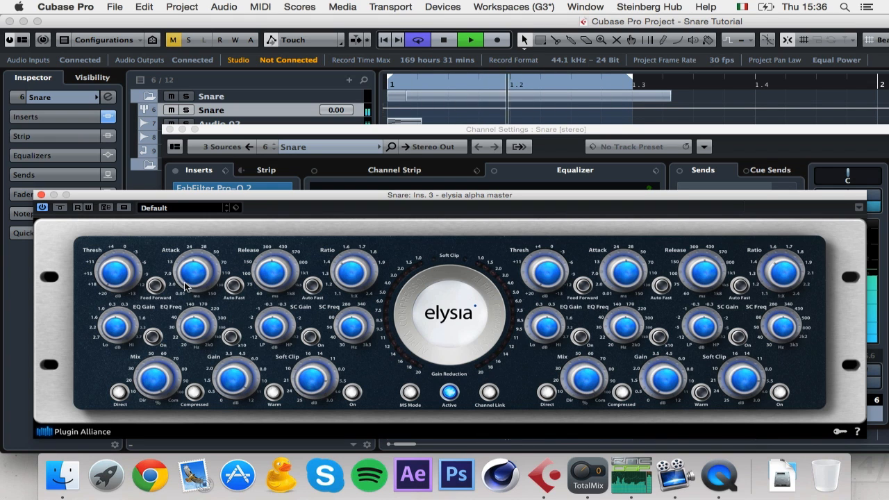
drag(123, 277, 120, 234)
click(336, 268)
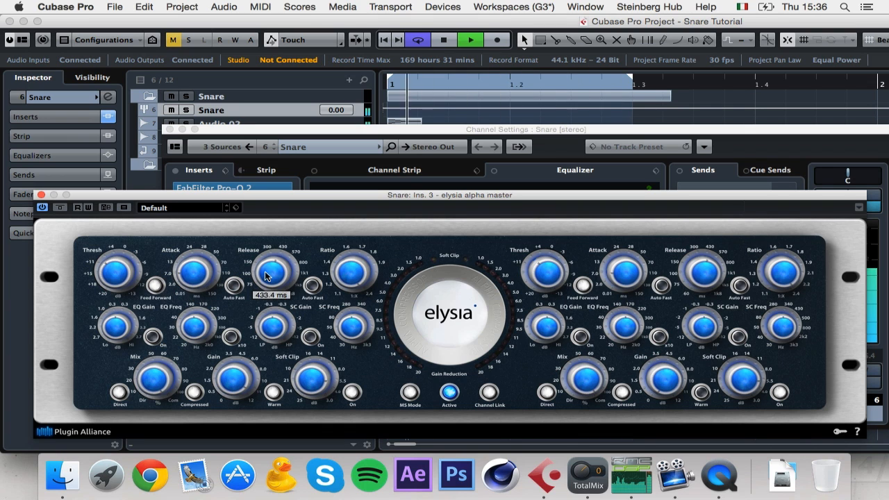
mouse_move(123, 271)
drag(122, 271, 122, 243)
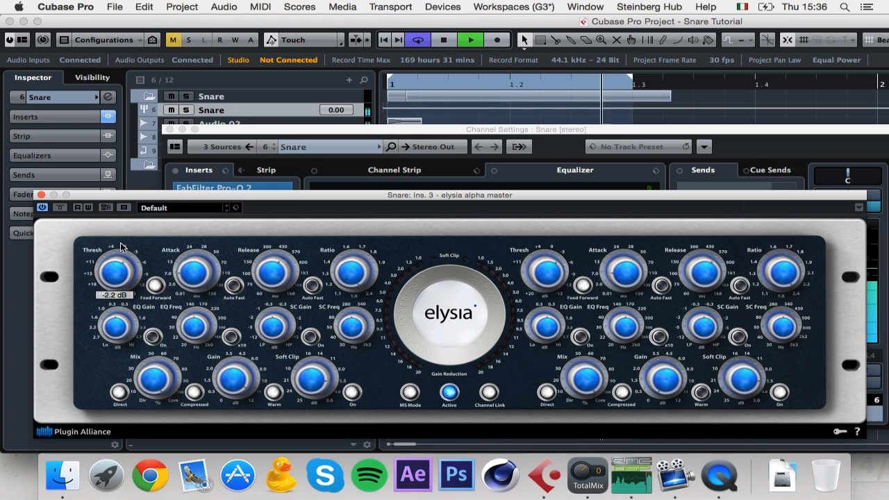
key(space)
key(space)
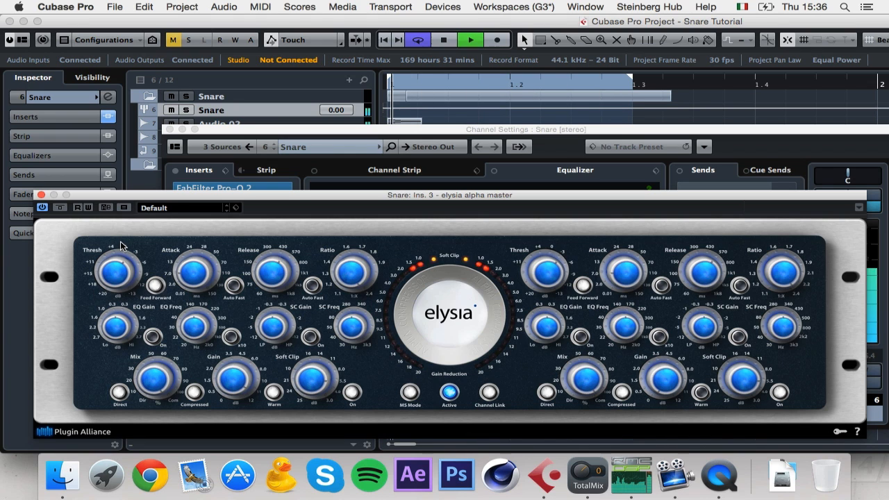
key(space)
key(space)
key(space)
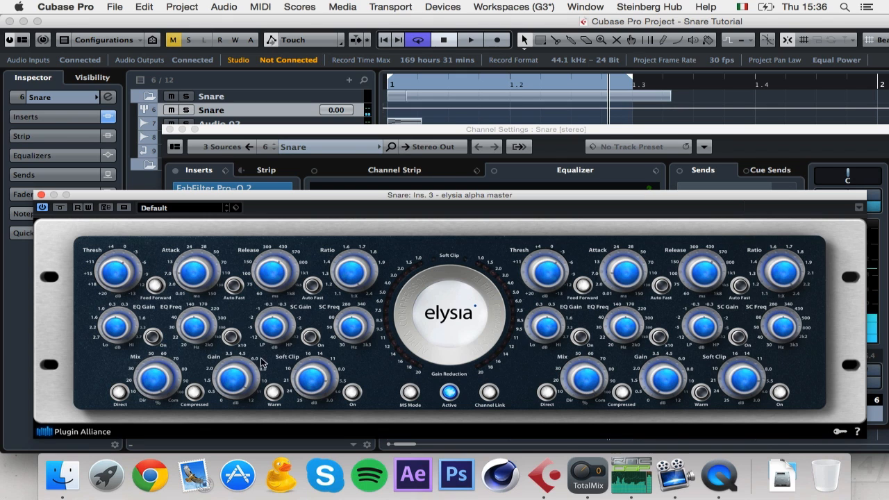
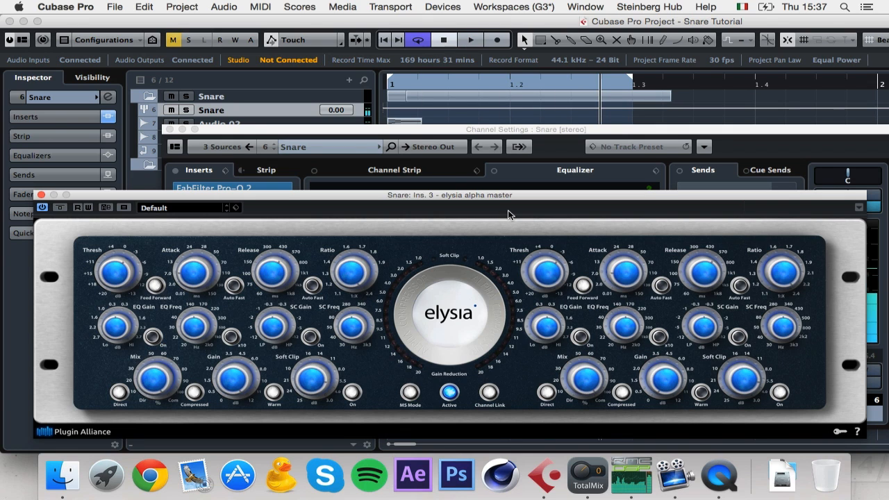
Step: Close the elysia alpha master window to return to the Snare channel's inserts
click(39, 195)
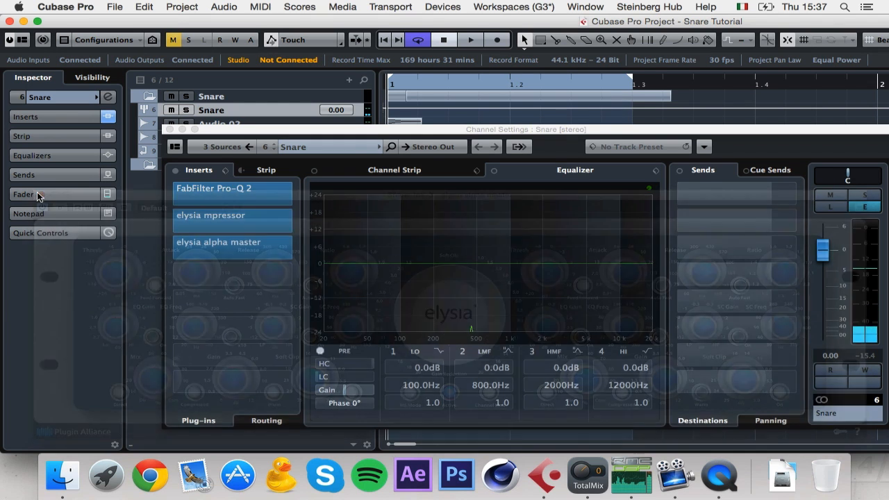
Step: Load FabFilter Pro-Q 2 on insert 4 and add a 96 dB/oct low cut near 100 Hz
click(243, 271)
text(q 2)
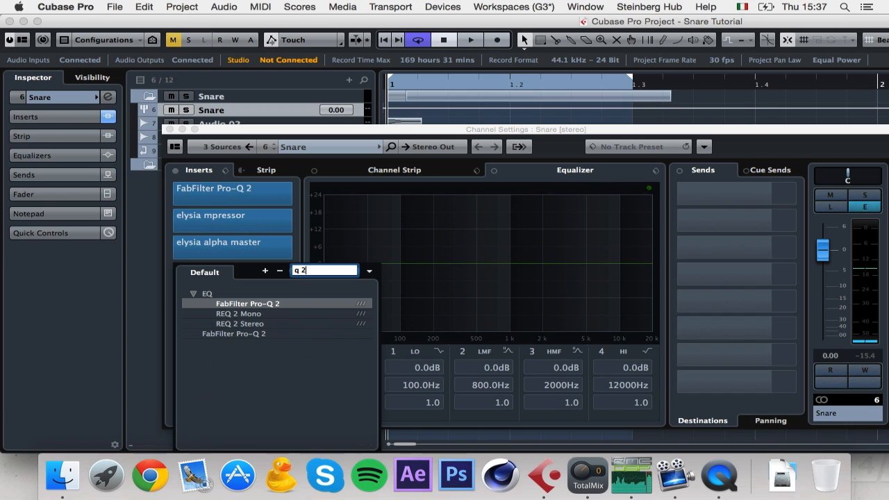
click(262, 305)
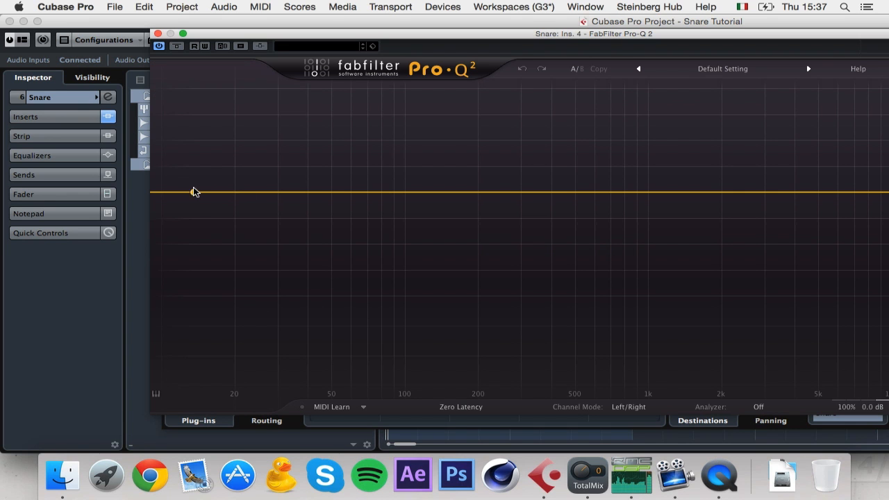
double_click(193, 192)
click(200, 362)
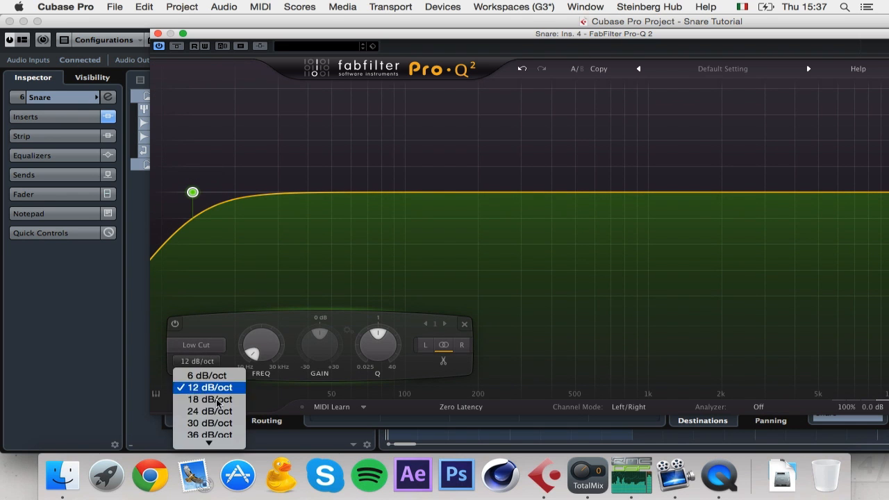
click(211, 441)
drag(207, 197, 418, 193)
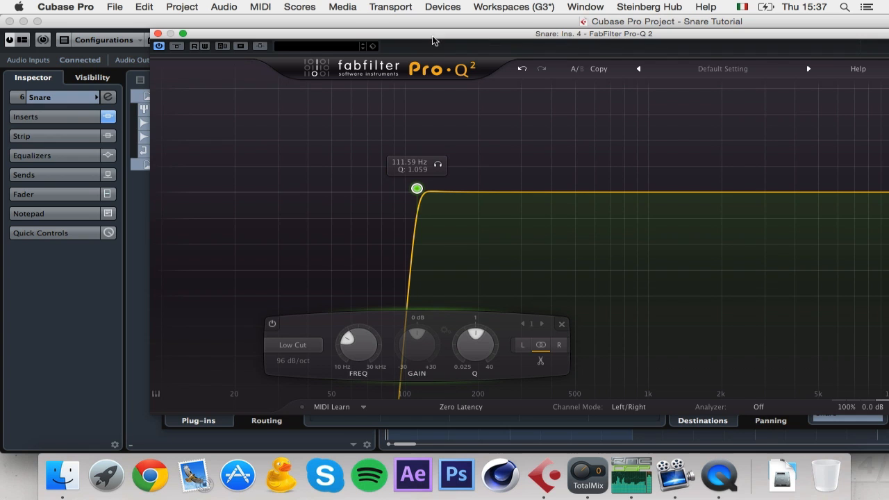
Step: Add a 96 dB/oct high cut at about 19.6 kHz
drag(461, 35, 336, 44)
double_click(882, 202)
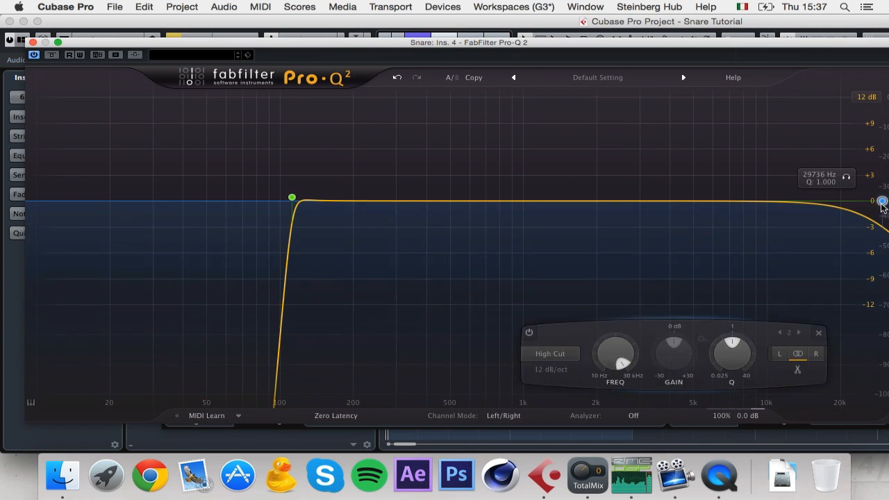
click(602, 369)
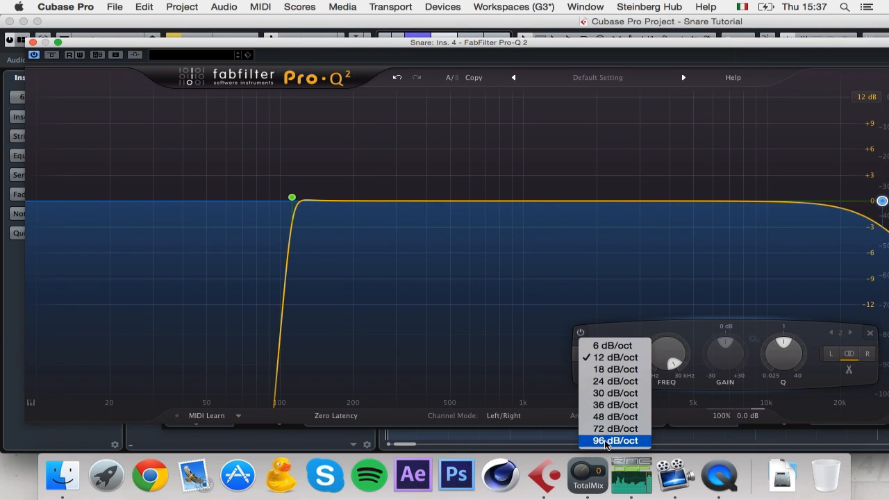
click(604, 440)
drag(865, 205, 836, 206)
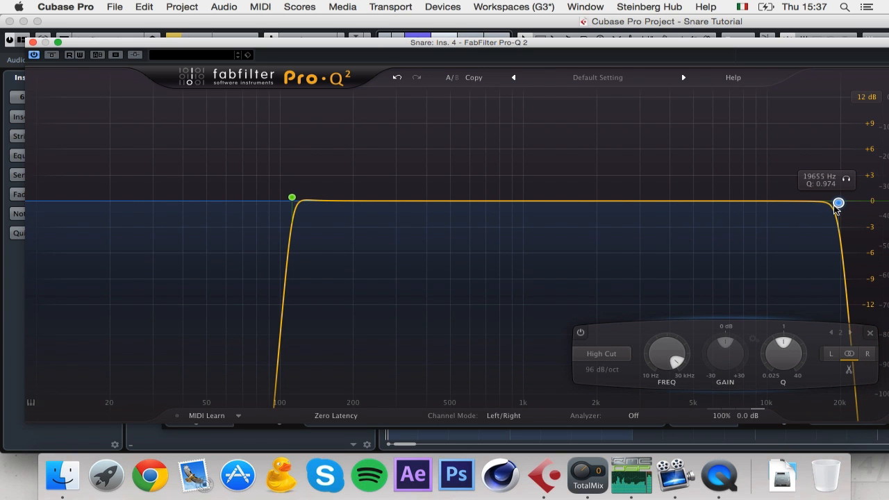
Step: Add a low shelf boost of about +3.66 dB at 378 Hz
drag(343, 201, 420, 187)
click(229, 357)
click(240, 380)
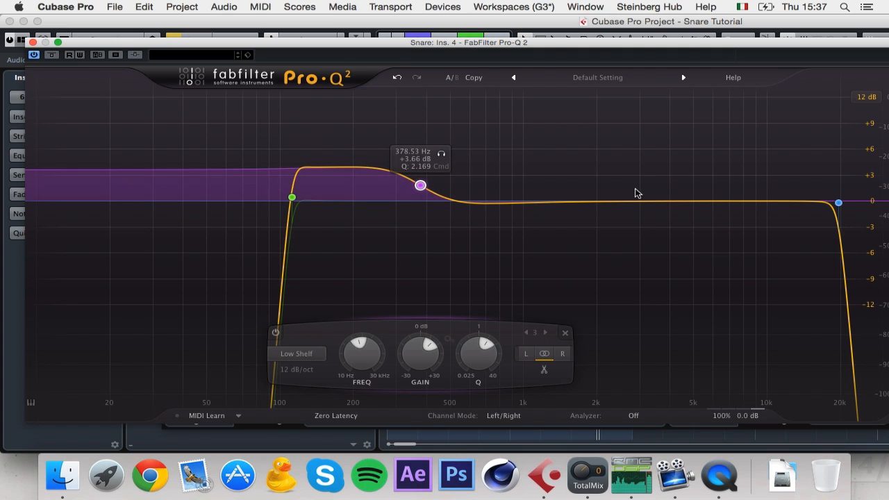
Step: Add a high shelf boost at about 5.2 kHz, settling around +4.8 dB
drag(682, 201, 739, 181)
click(603, 354)
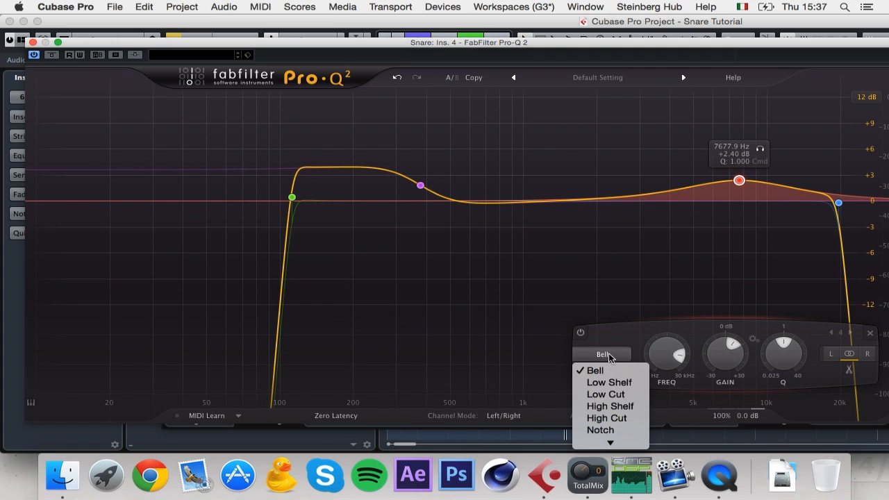
click(676, 334)
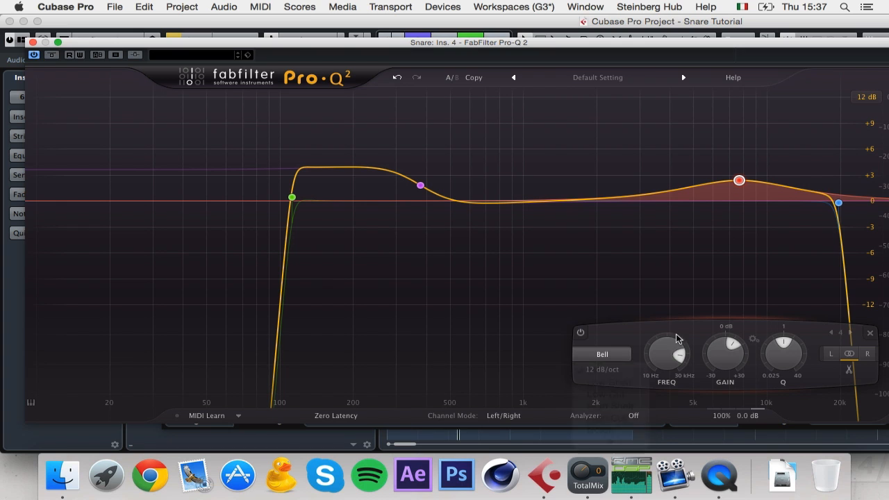
drag(739, 192, 701, 159)
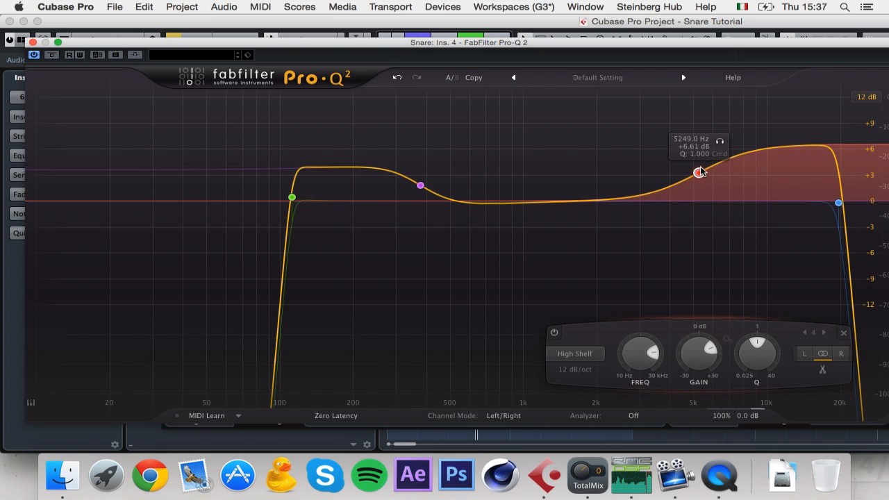
drag(699, 173, 701, 186)
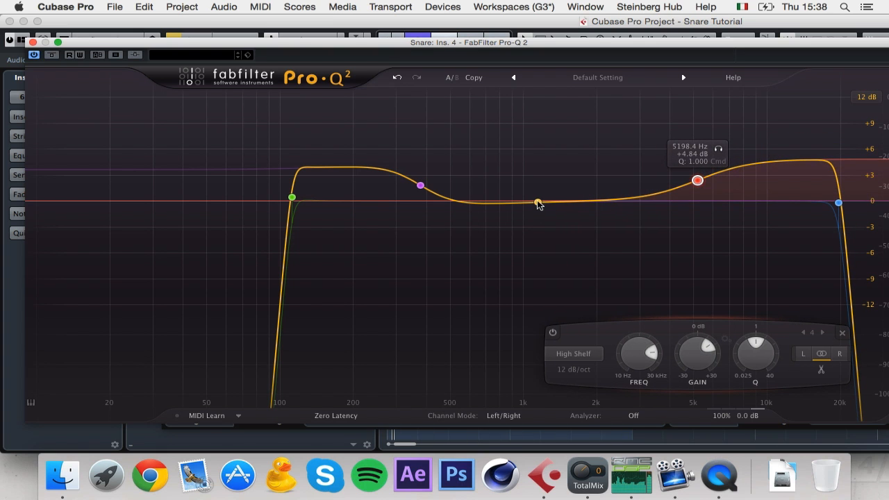
Step: Add a narrow bell boost near 1.5 kHz with Q 4.3, then close Pro-Q 2
drag(538, 203, 540, 181)
drag(593, 353, 603, 325)
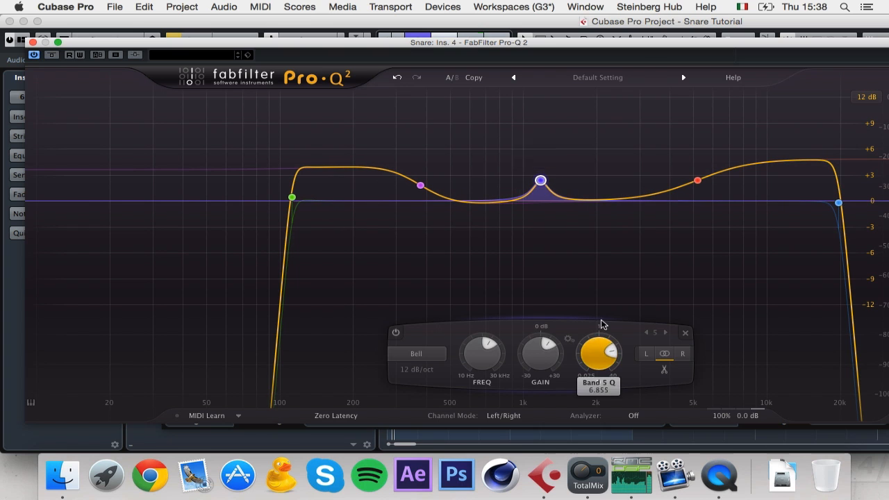
drag(540, 181, 568, 97)
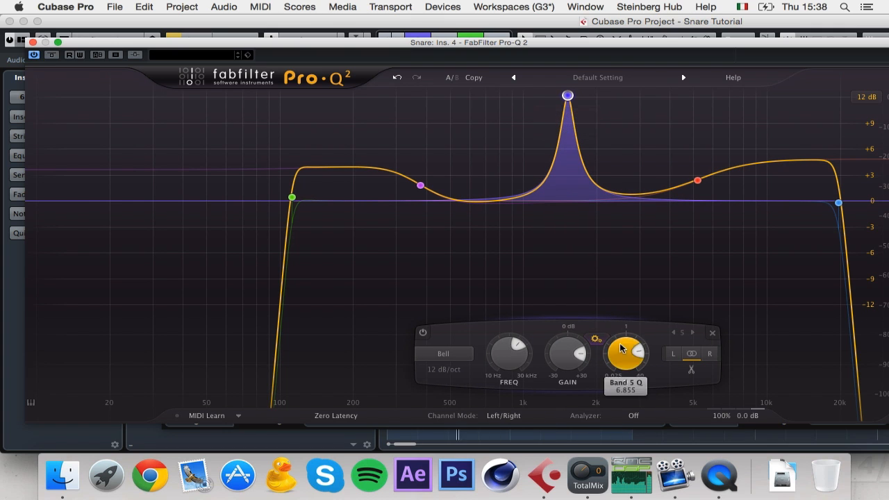
drag(615, 348, 580, 351)
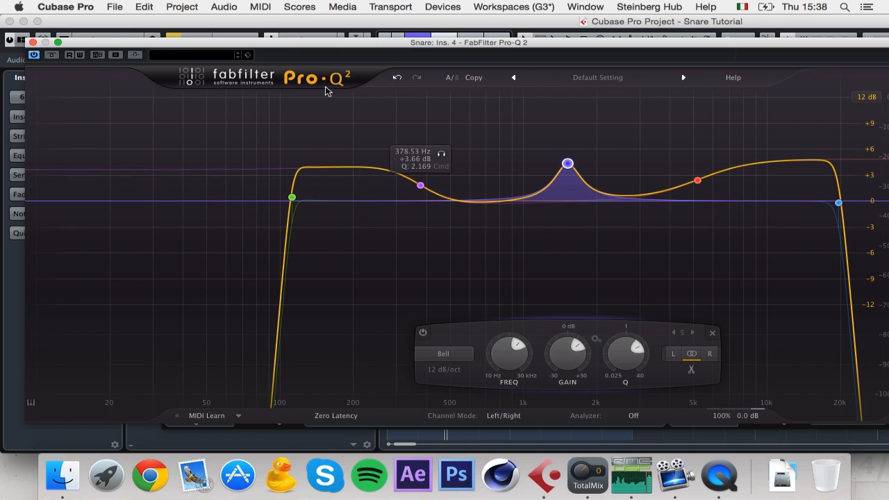
click(32, 42)
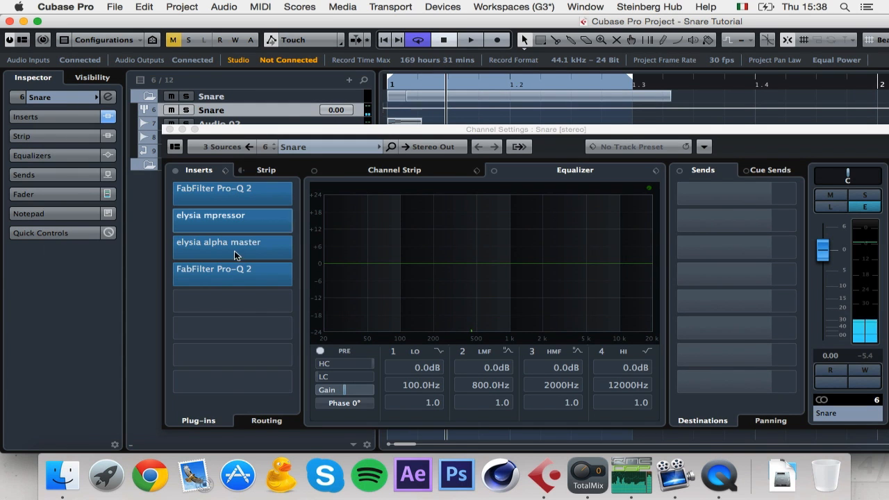
Step: Load JST Clip on insert 5, enable 2X, and dial in the clipping while the snare plays
click(262, 304)
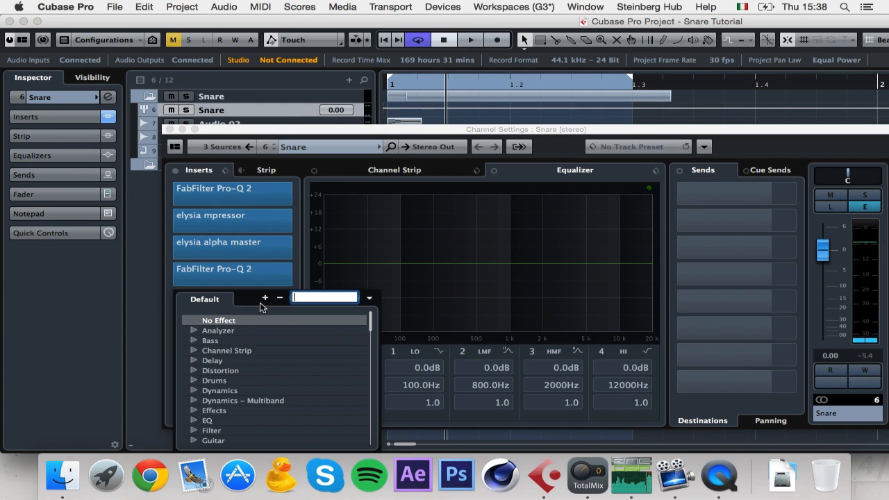
text(jst)
click(268, 331)
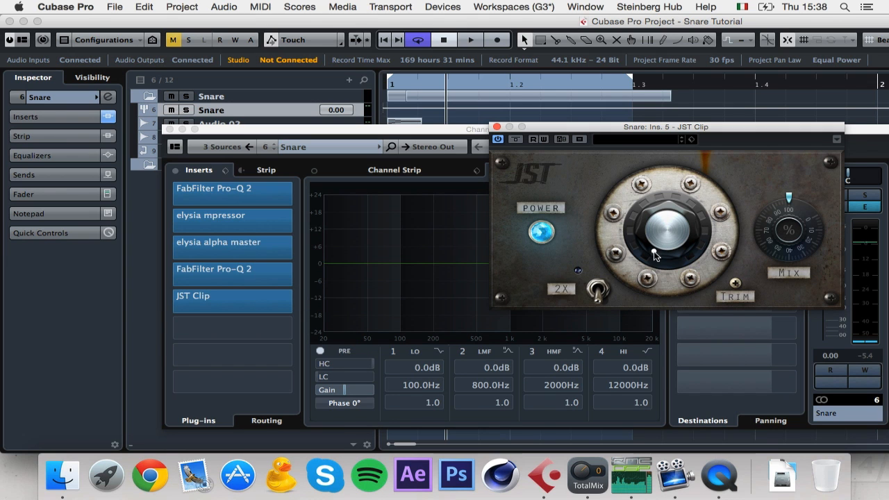
click(596, 290)
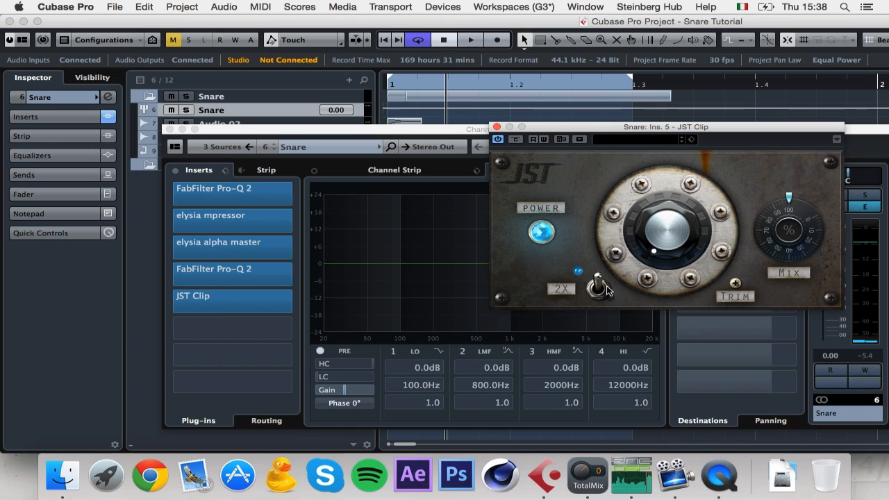
drag(676, 240, 686, 182)
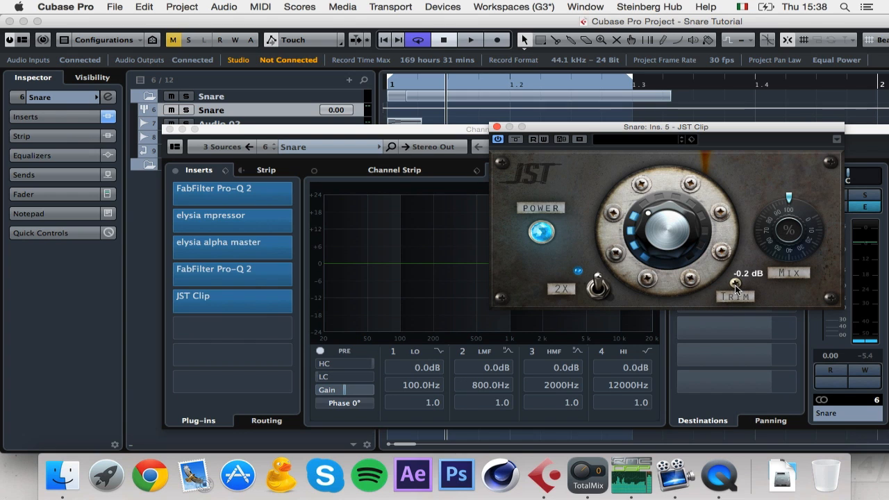
drag(669, 256, 667, 262)
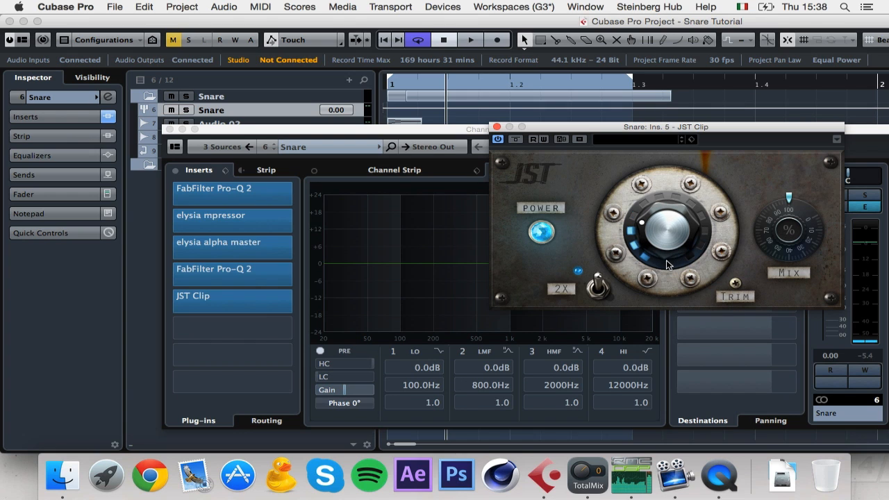
key(space)
drag(666, 245, 670, 225)
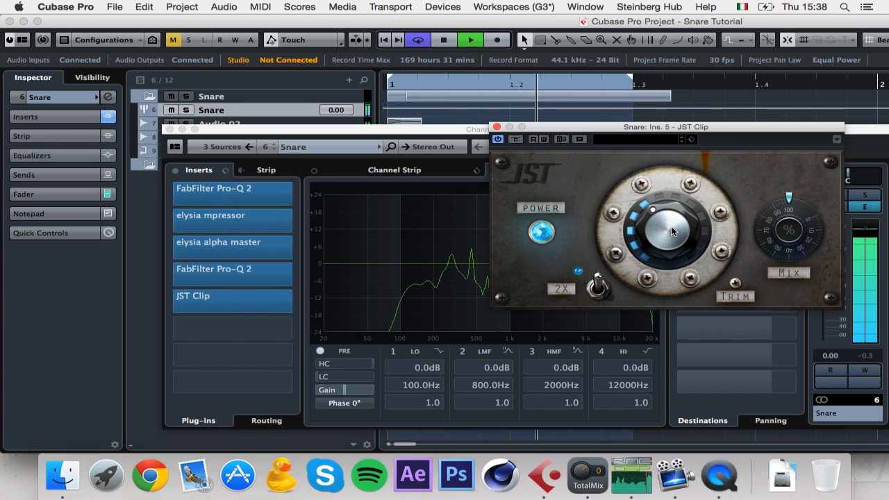
Step: Lower the TotalMix FX main monitor level to -14 and return to Cubase
click(588, 474)
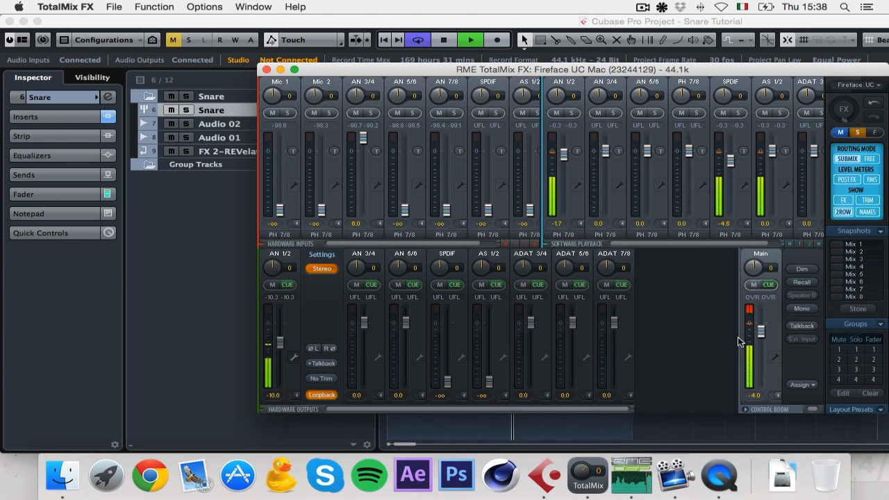
drag(762, 332, 761, 349)
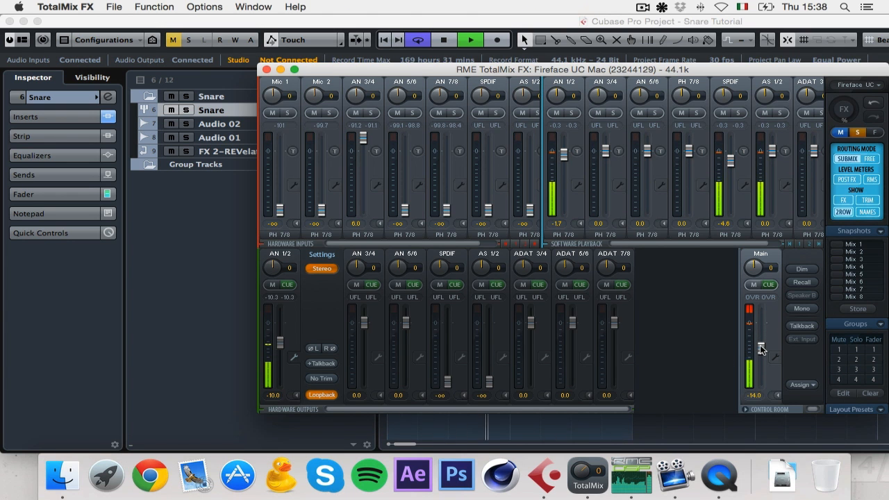
click(196, 316)
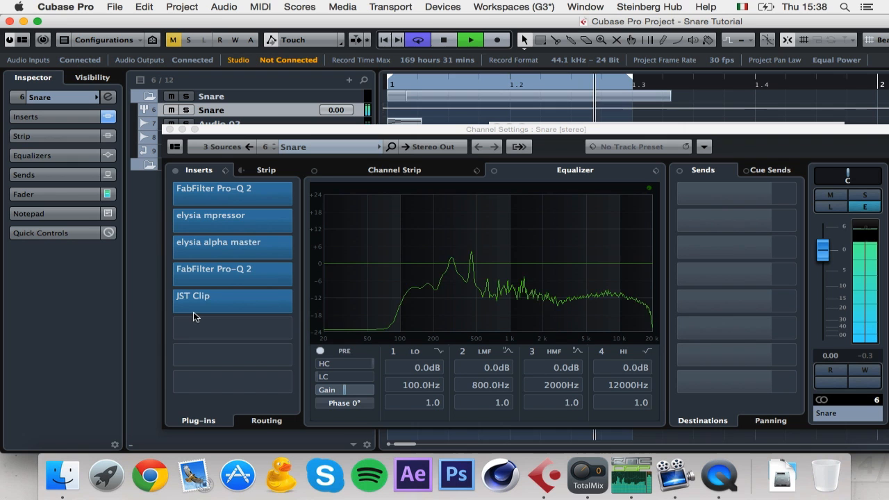
click(264, 310)
drag(700, 234, 703, 213)
key(space)
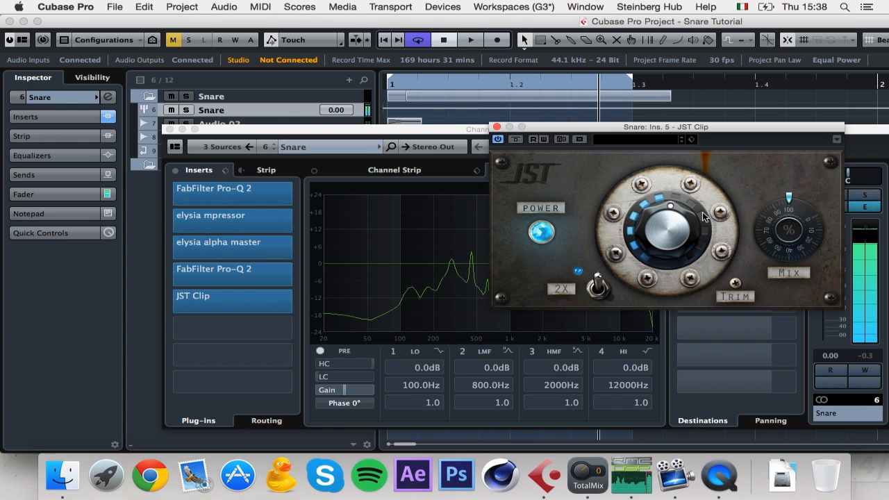
click(496, 128)
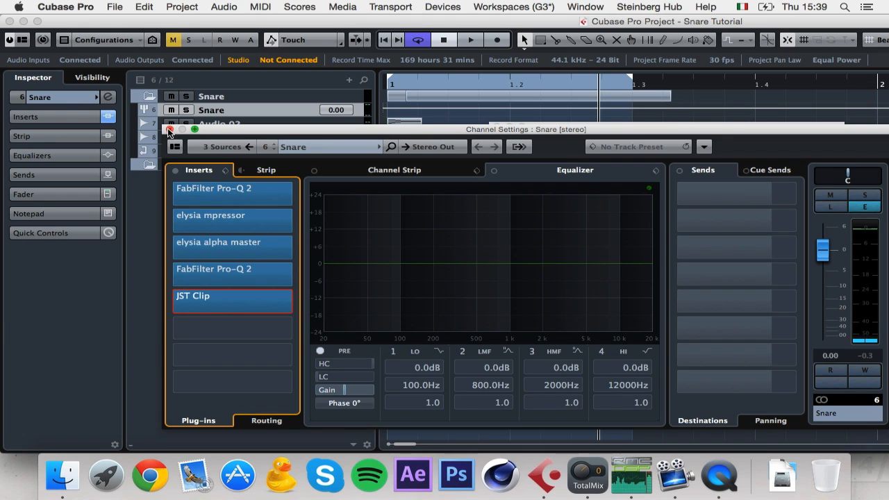
click(158, 162)
key(space)
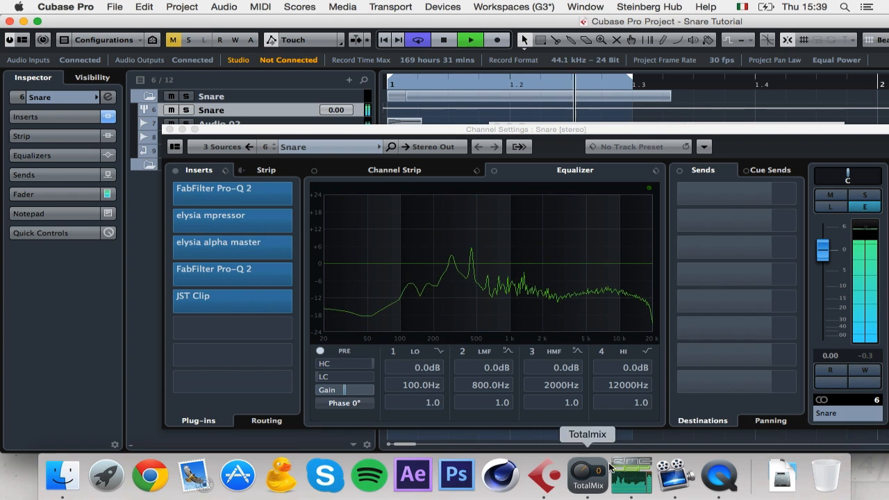
click(635, 493)
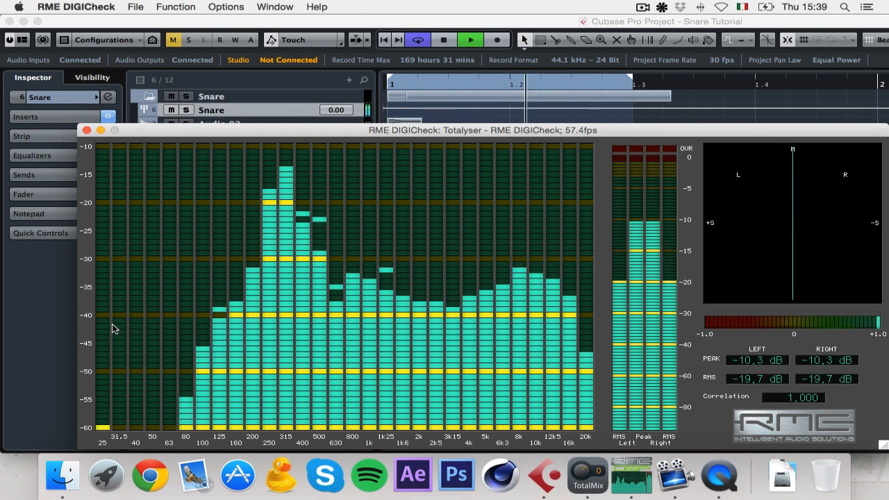
click(467, 23)
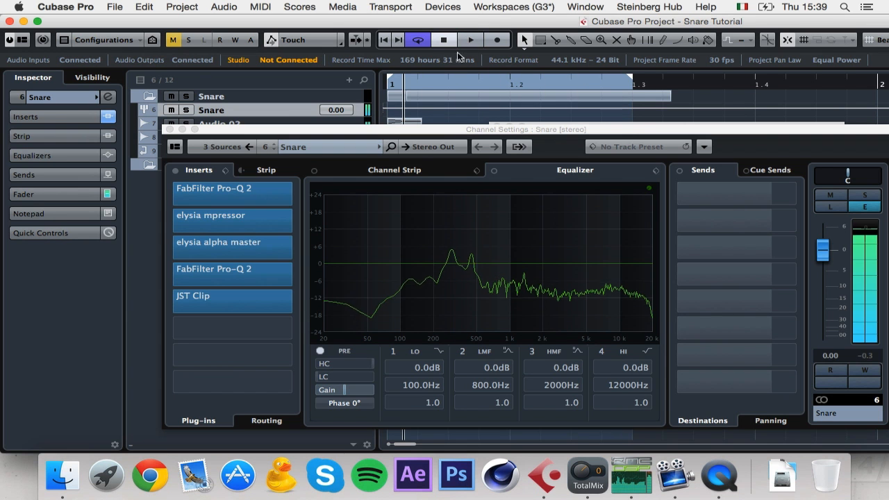
Step: Uncover the JST Clip window behind the channel settings and close it
drag(382, 132, 390, 167)
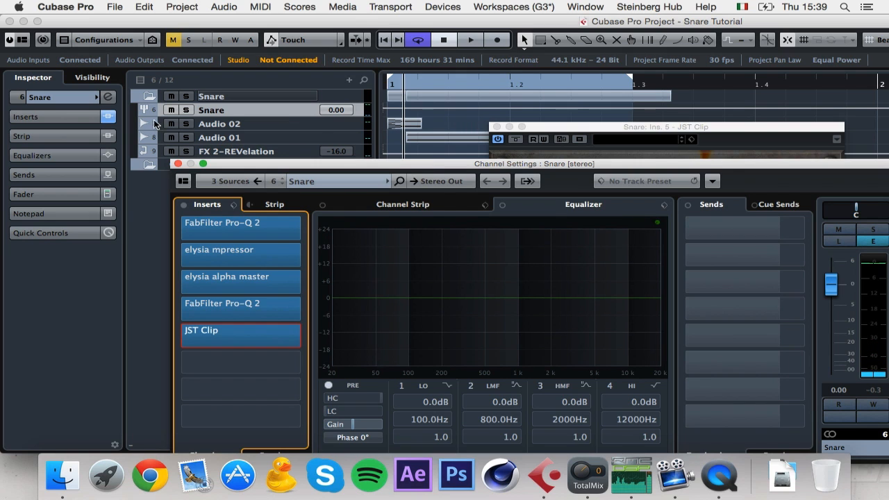
click(149, 98)
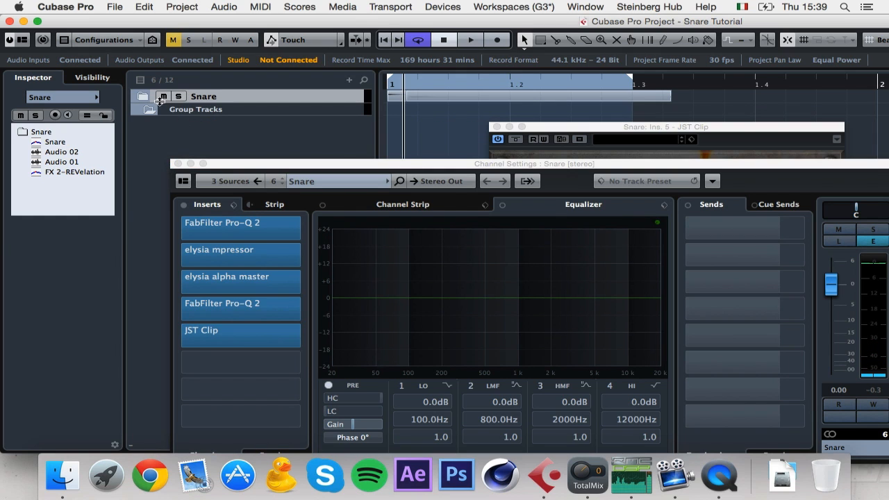
click(149, 97)
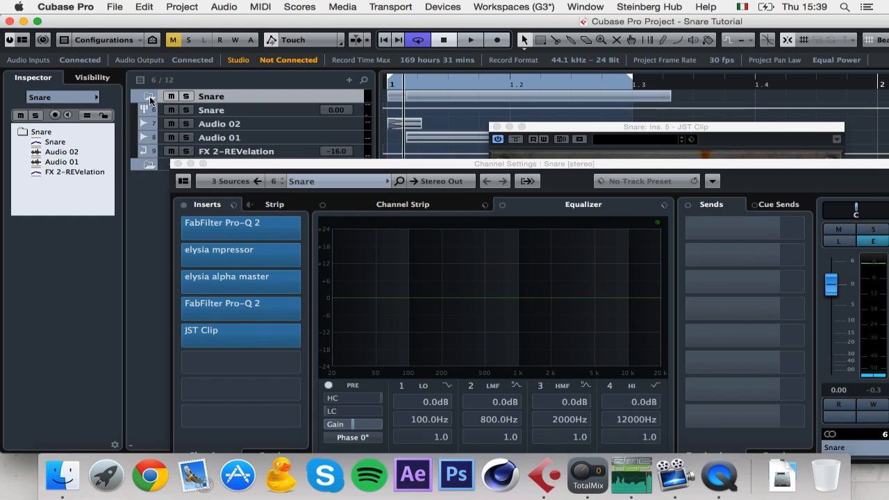
click(496, 127)
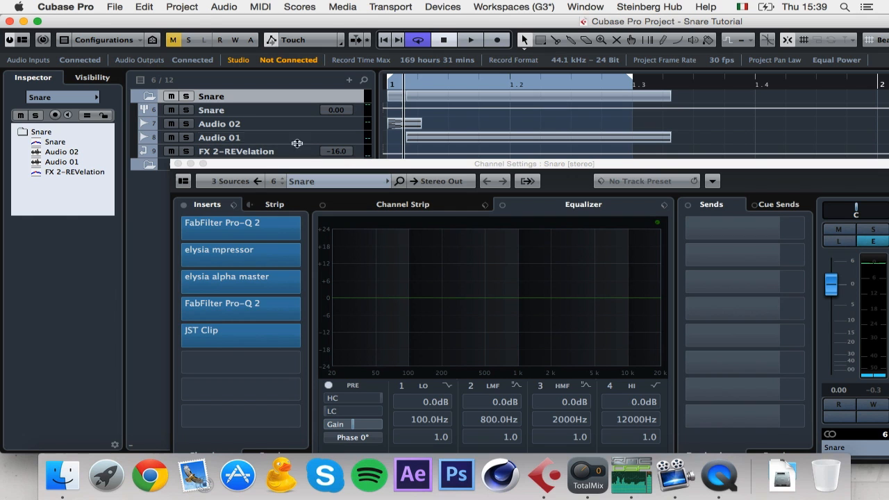
Step: Set up Audio Mixdown export with Pool and Audio Track import into the project's Audio folder
click(115, 7)
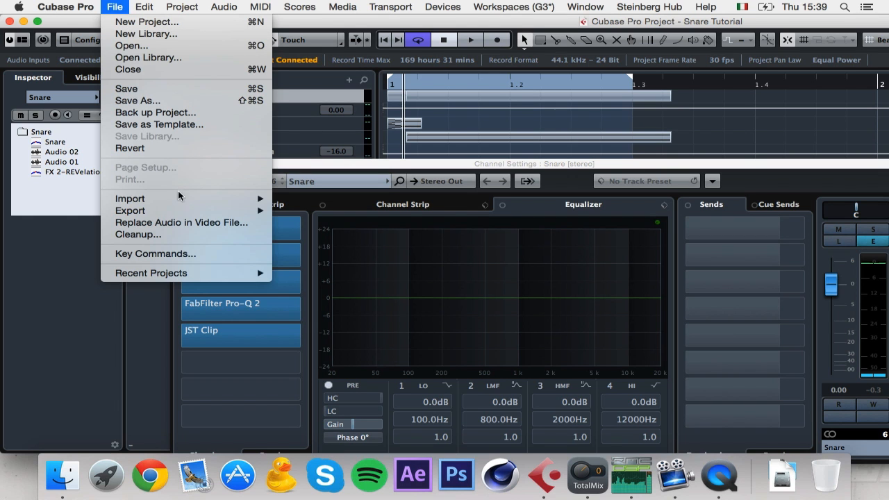
mouse_move(186, 211)
click(292, 233)
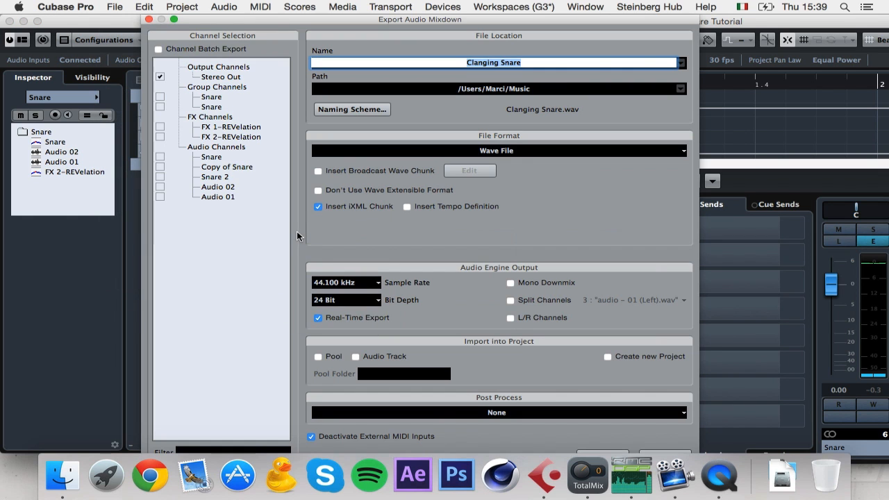
click(319, 355)
click(361, 356)
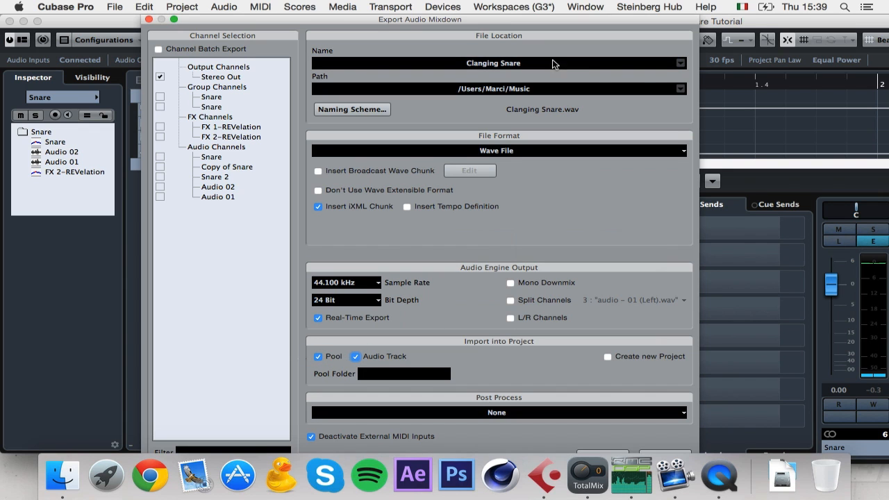
click(680, 89)
click(658, 98)
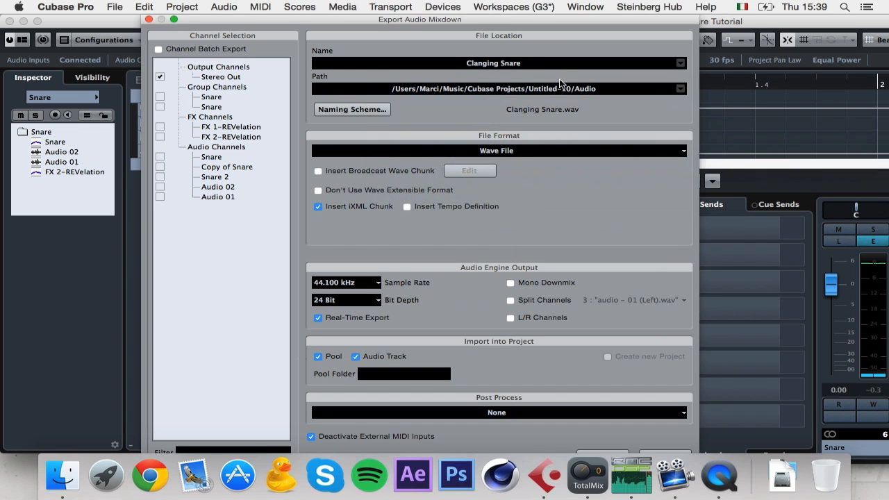
Step: Name the file 'Step 1' and render the Stereo Out mixdown as a 24-bit WAV
click(559, 66)
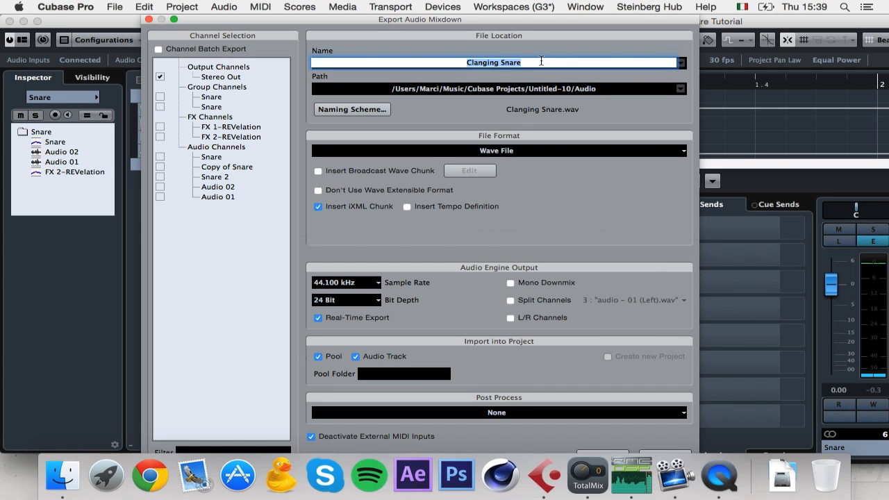
text(Step 1)
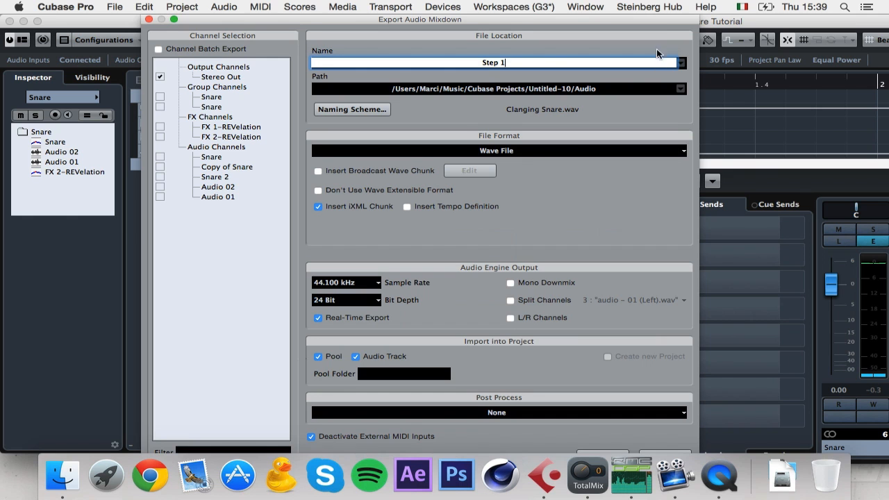
drag(662, 22, 841, 11)
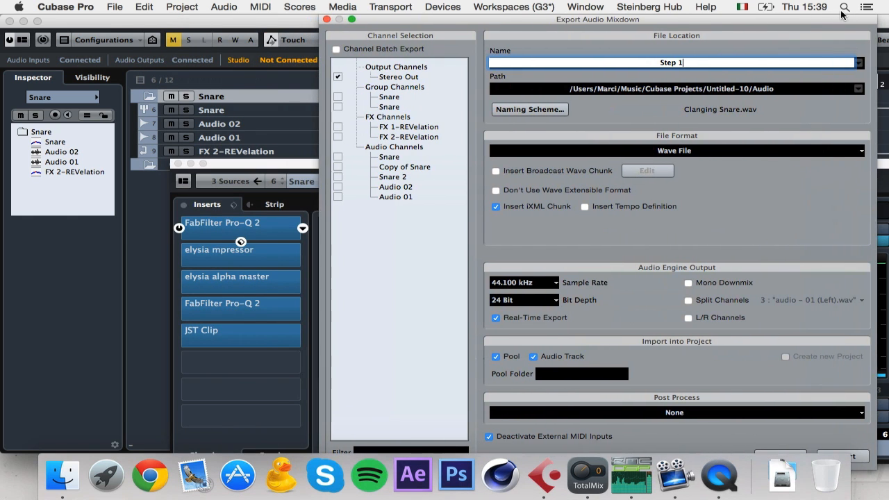
click(864, 458)
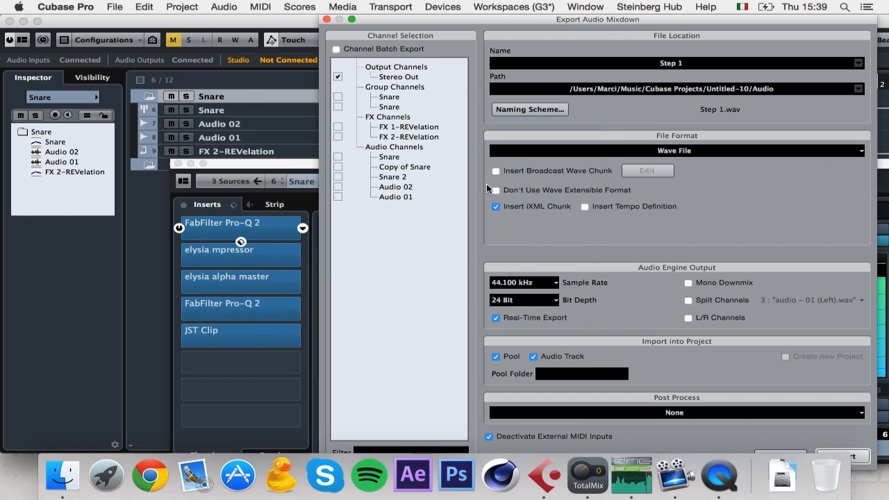
click(327, 20)
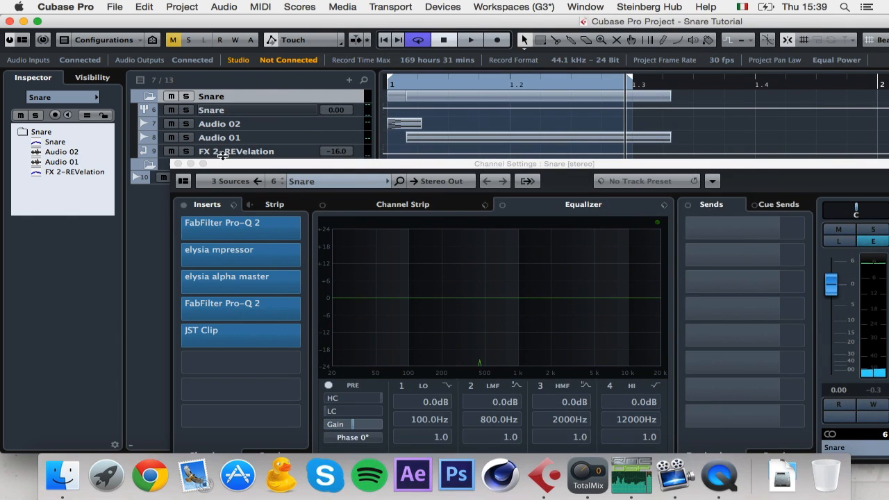
Step: Close the Snare channel settings and mute the original Snare folder
click(171, 161)
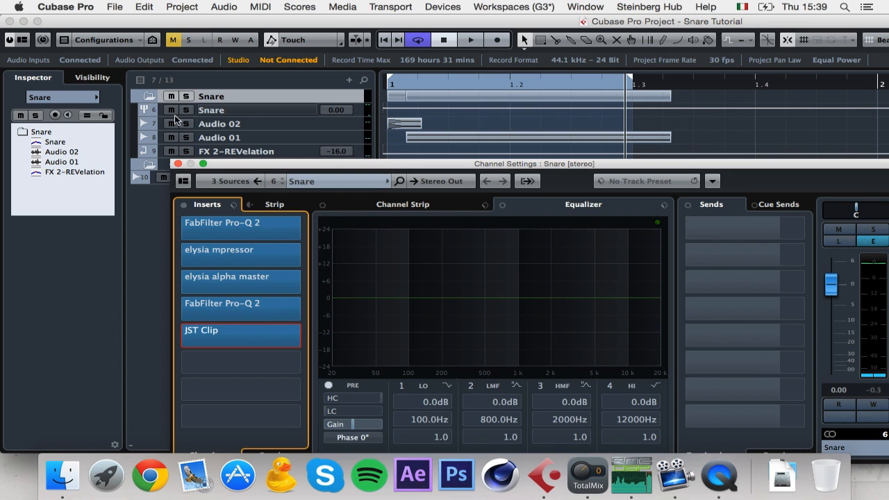
click(177, 164)
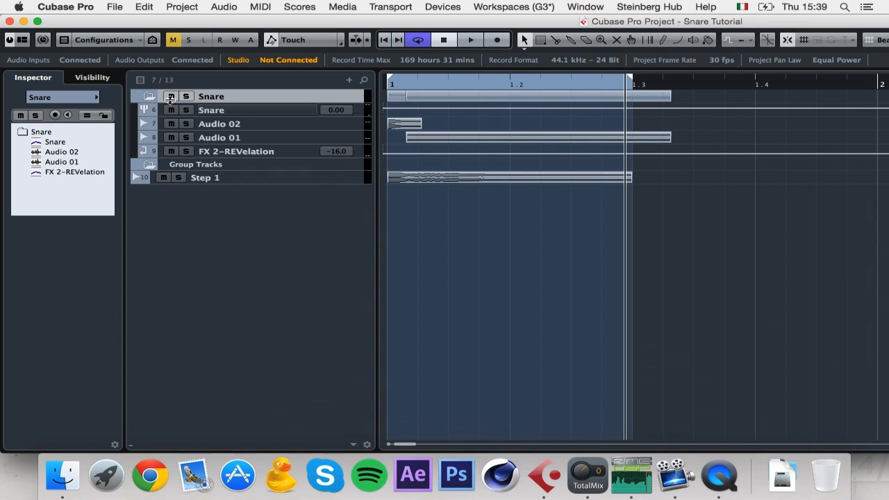
click(170, 97)
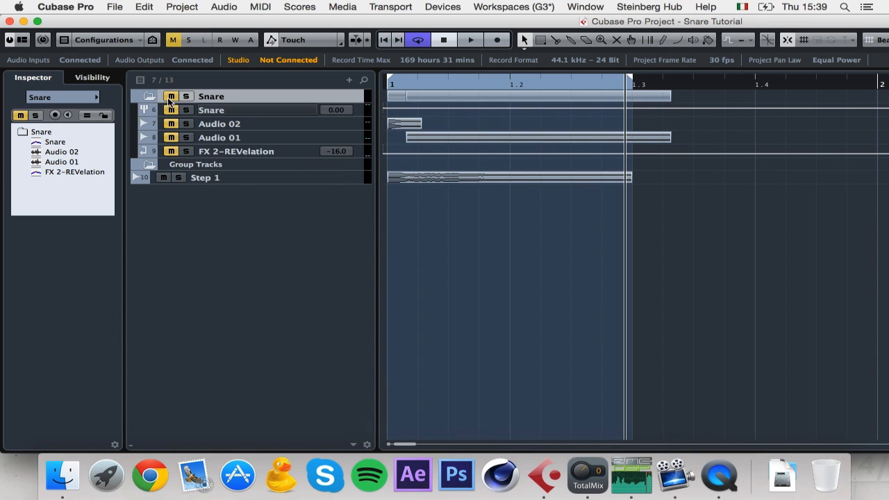
Step: Enlarge and zoom into the Step 1 track, then split its event at 1.1.1.90
click(331, 179)
key(z)
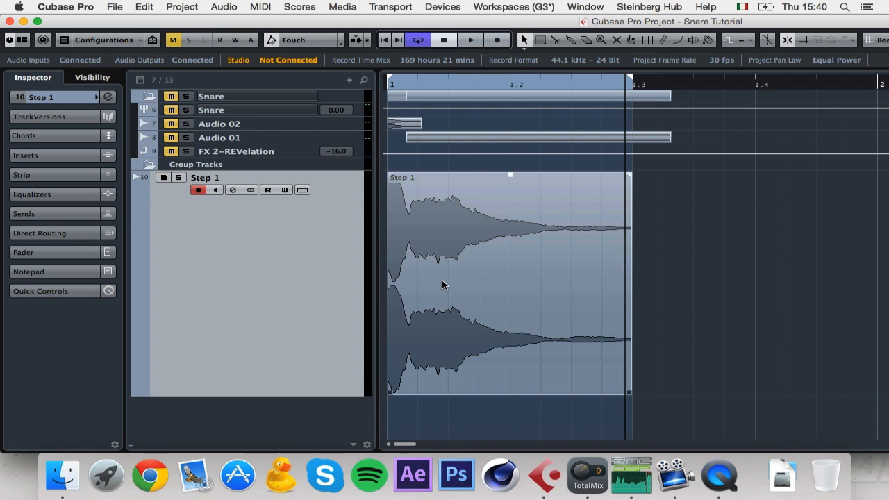
click(569, 369)
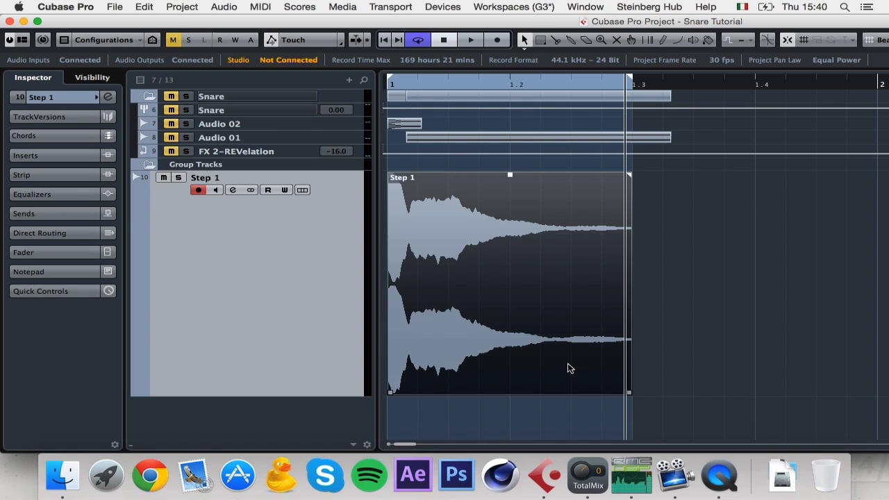
key(h)
key(h)
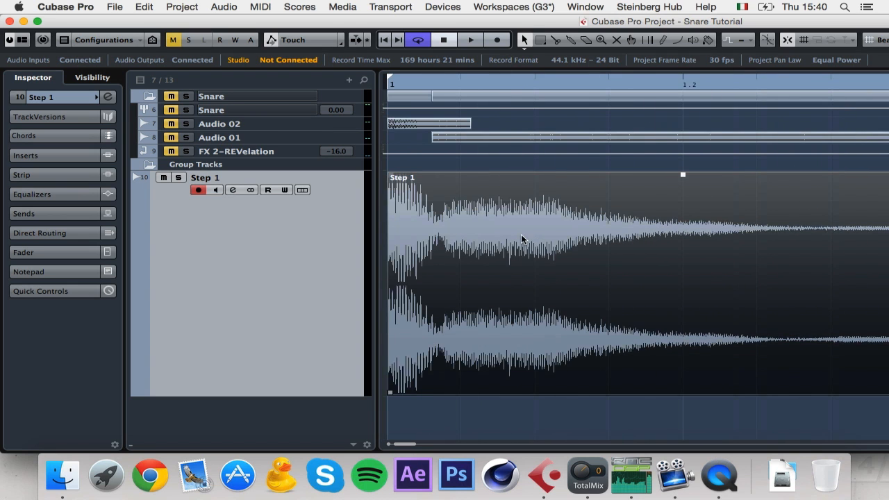
click(556, 41)
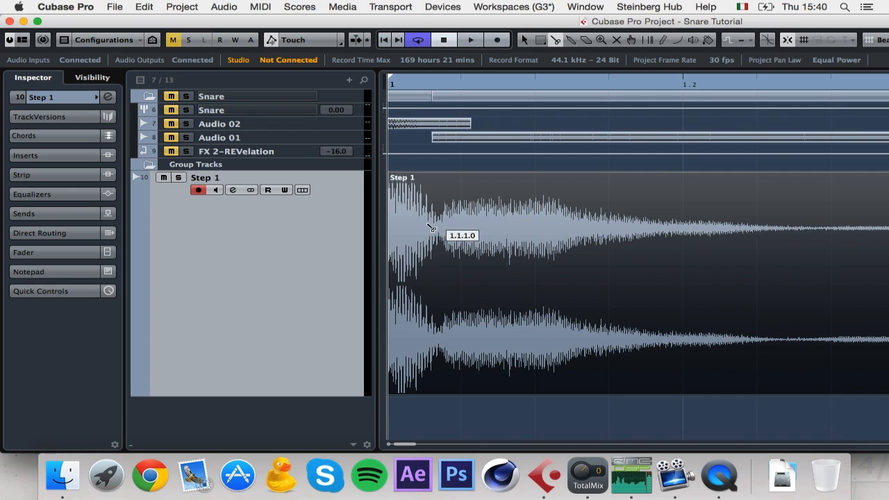
click(773, 41)
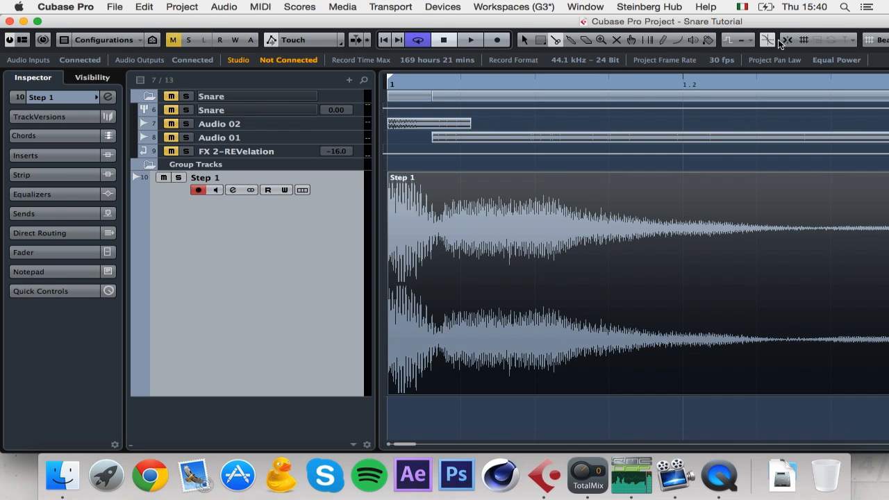
click(441, 225)
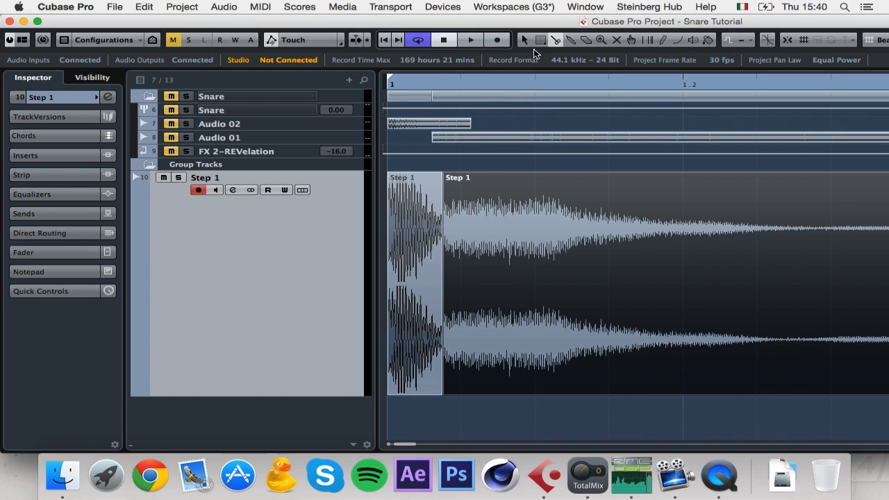
Step: Trim the attack event, lower it about 1.5 dB, close the gap to the tail, and audition
key(1)
drag(437, 394, 434, 395)
drag(412, 174, 411, 205)
mouse_move(470, 373)
mouse_down()
mouse_move(458, 365)
mouse_move(460, 373)
mouse_up()
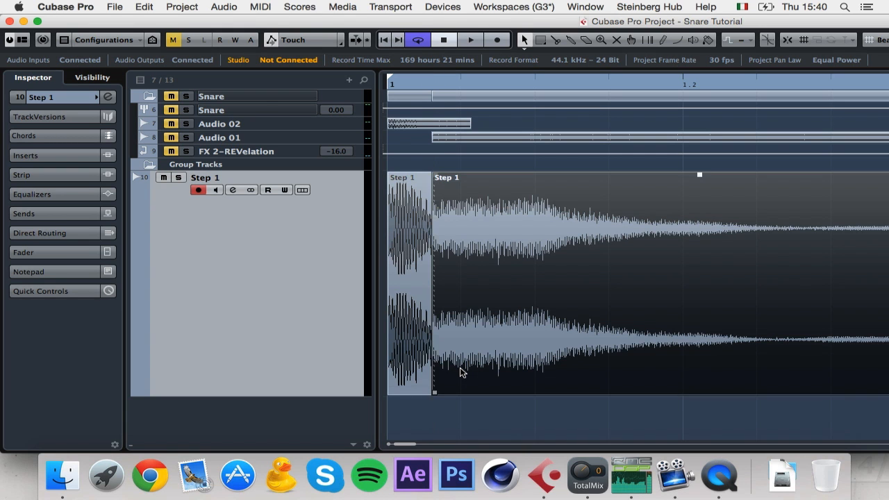
shift+click(423, 348)
key(space)
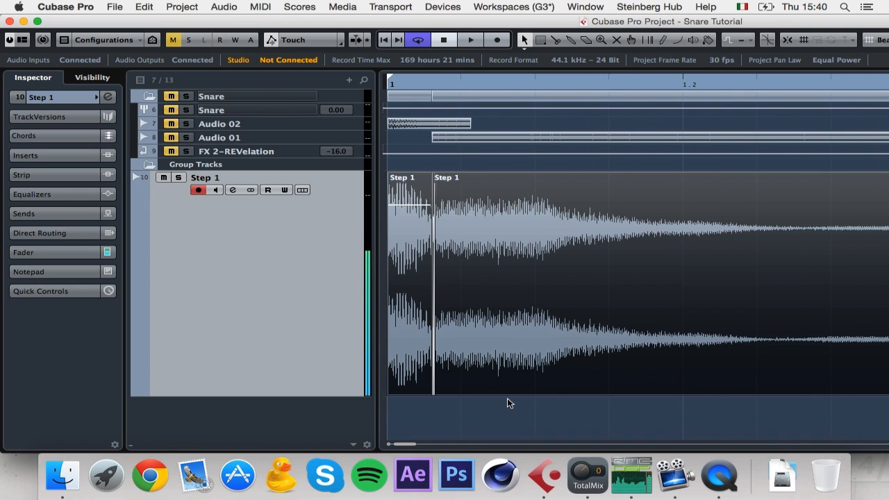
key(g)
drag(397, 207, 398, 231)
key(space)
Step: Fade out the Step 1 tail from just before 1.2, then open Step 1's channel settings
key(space)
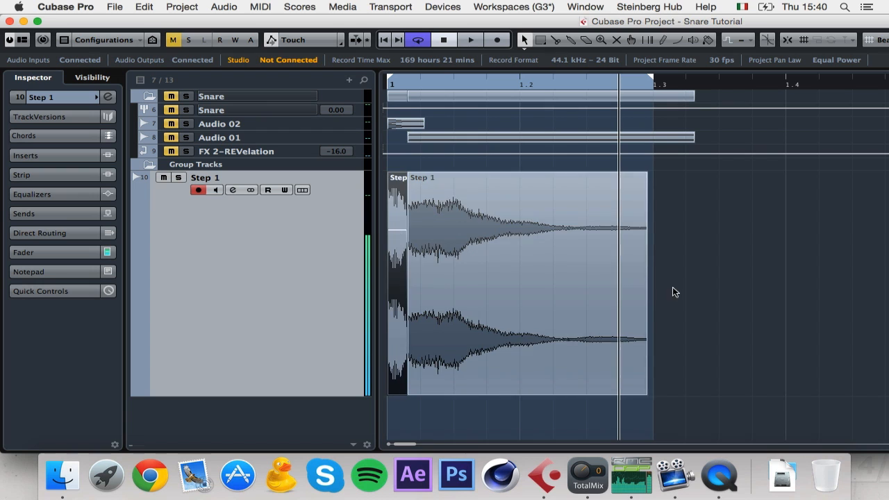
click(673, 288)
click(571, 192)
drag(647, 173, 527, 177)
key(comma)
key(space)
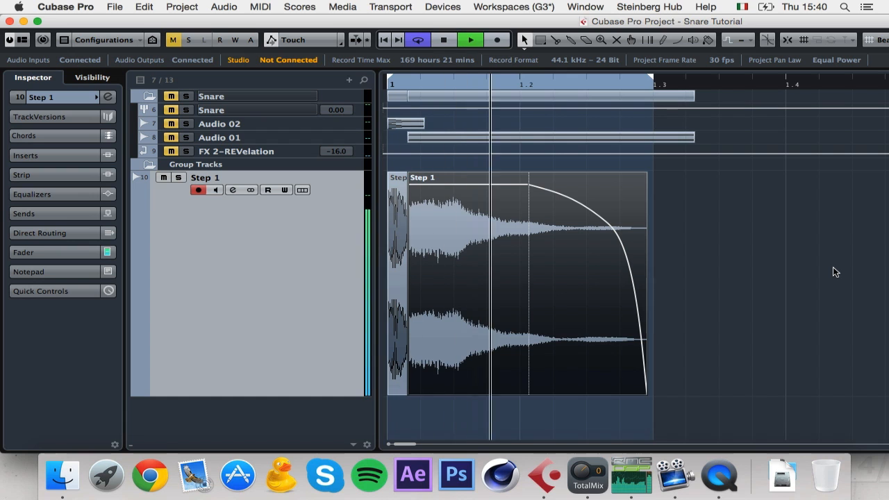
click(625, 261)
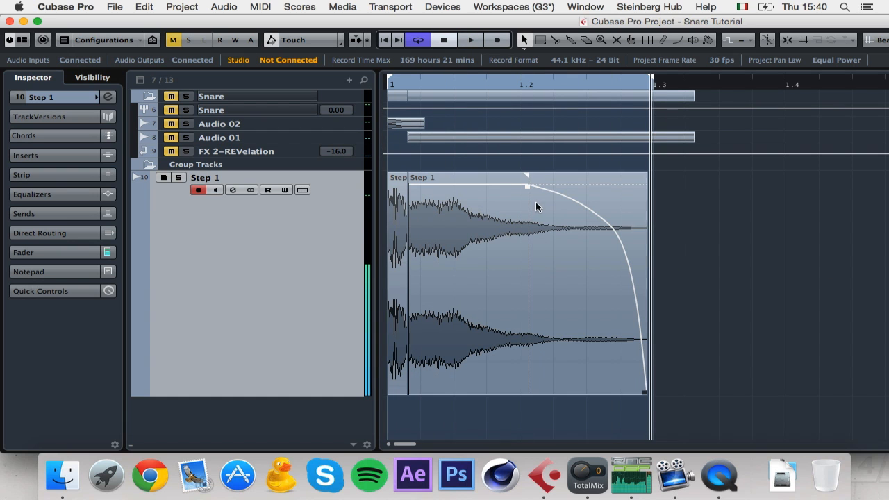
drag(528, 177, 508, 177)
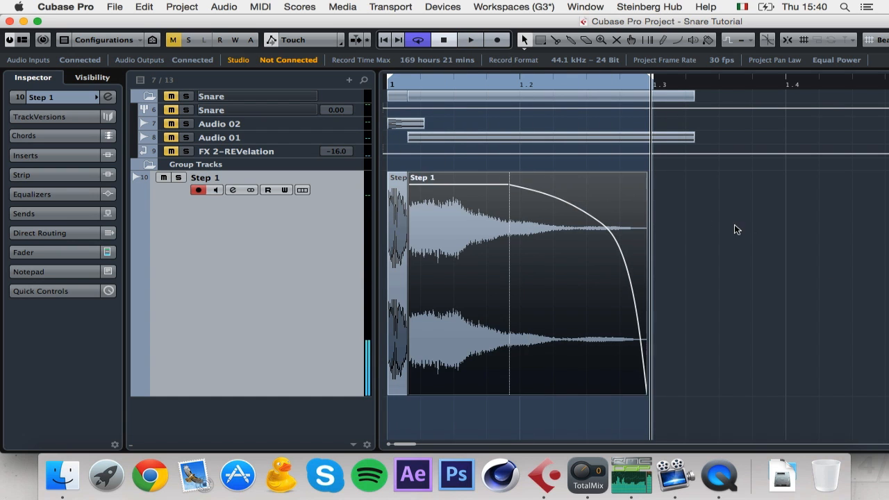
click(734, 224)
click(230, 189)
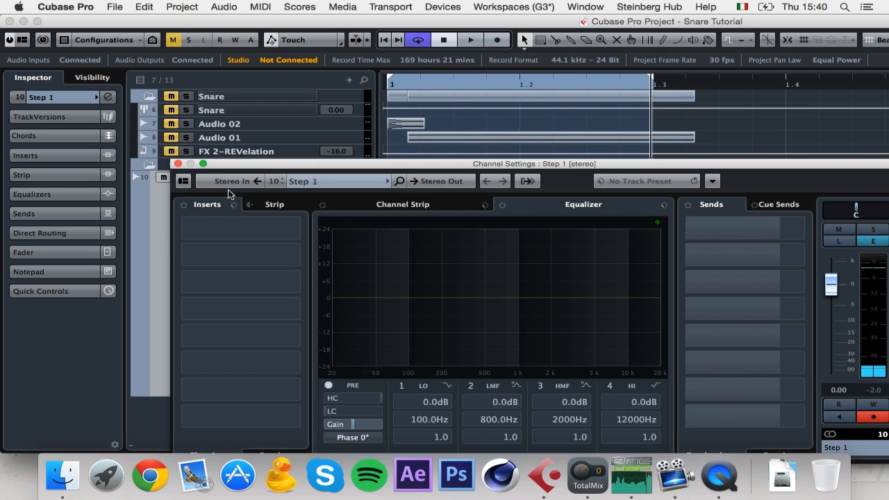
Step: Load FabFilter Pro-Q 2 on Step 1's first insert with a 96 dB/oct low cut near 93 Hz
click(250, 229)
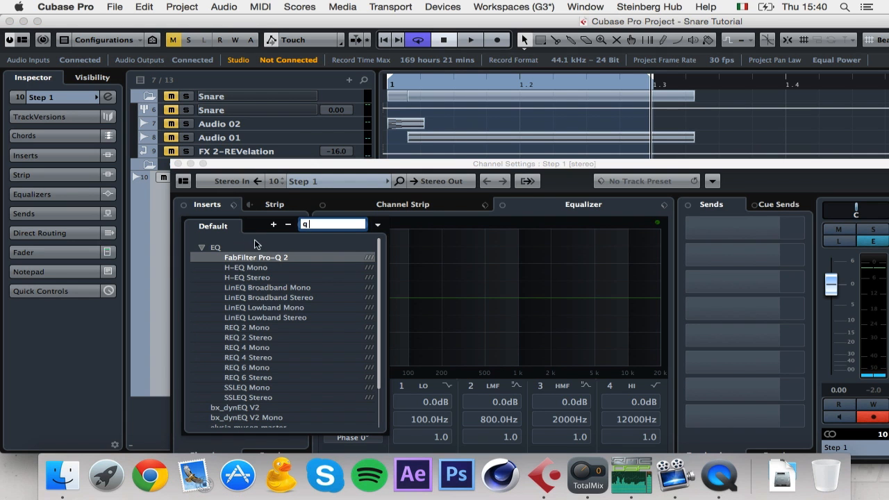
text(q 2)
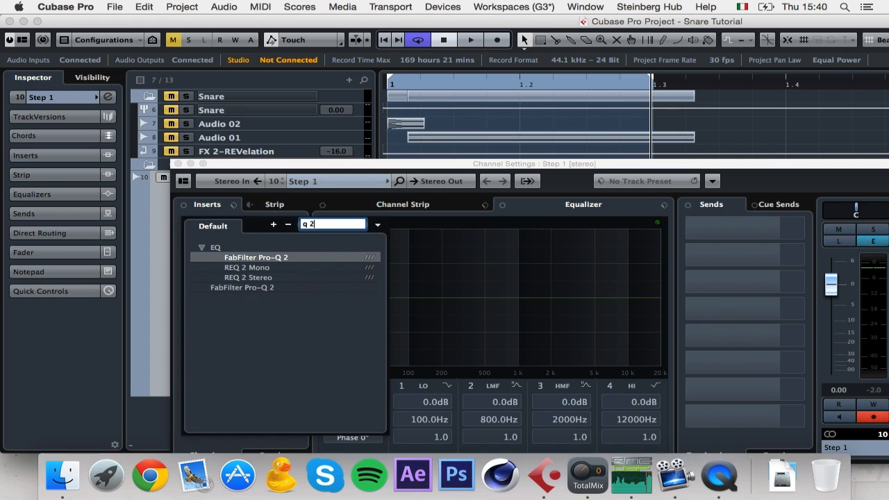
click(262, 258)
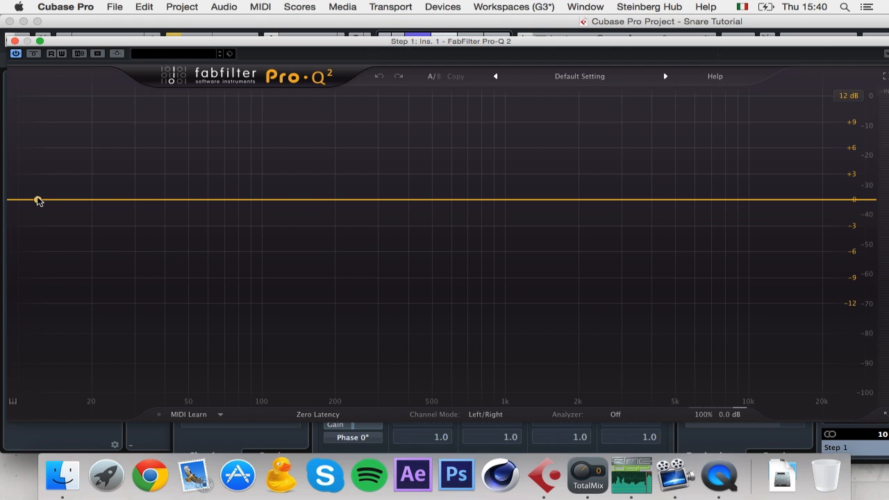
click(39, 201)
click(65, 371)
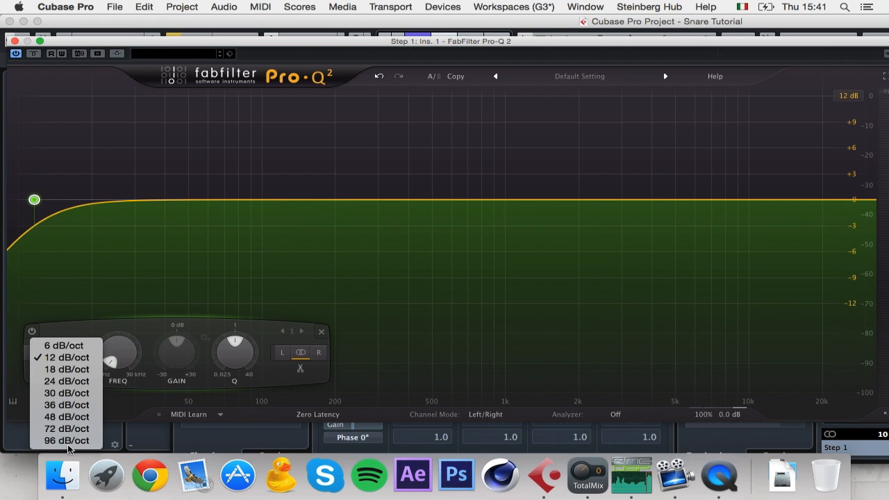
click(67, 441)
drag(35, 201, 256, 206)
Step: Add a 96 dB/oct high cut near 20.3 kHz, close Pro-Q 2 and play the snare
click(835, 201)
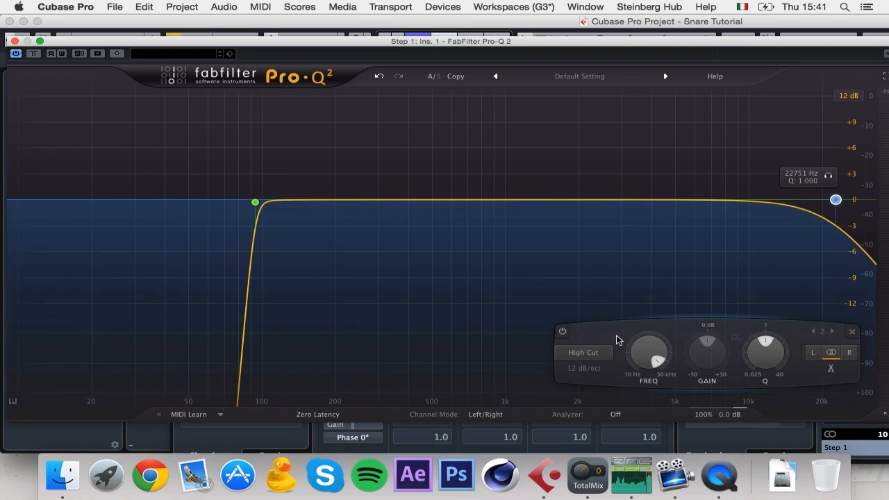
click(581, 369)
click(590, 440)
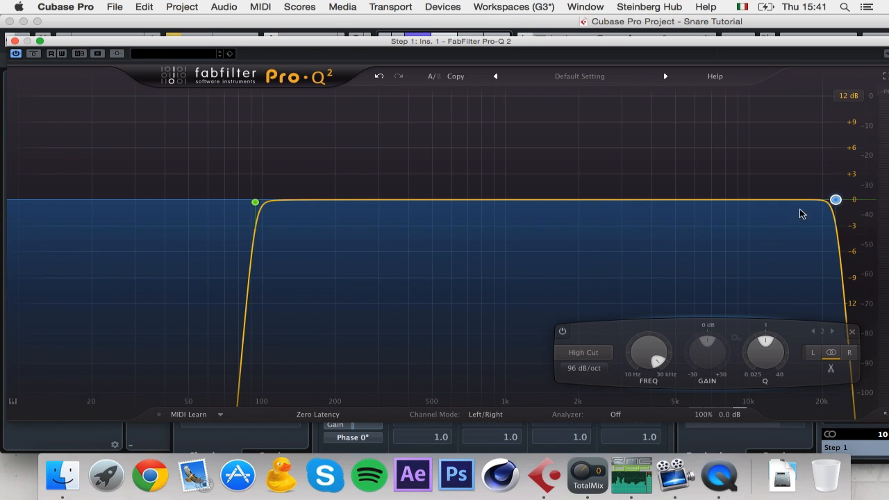
drag(836, 200, 821, 200)
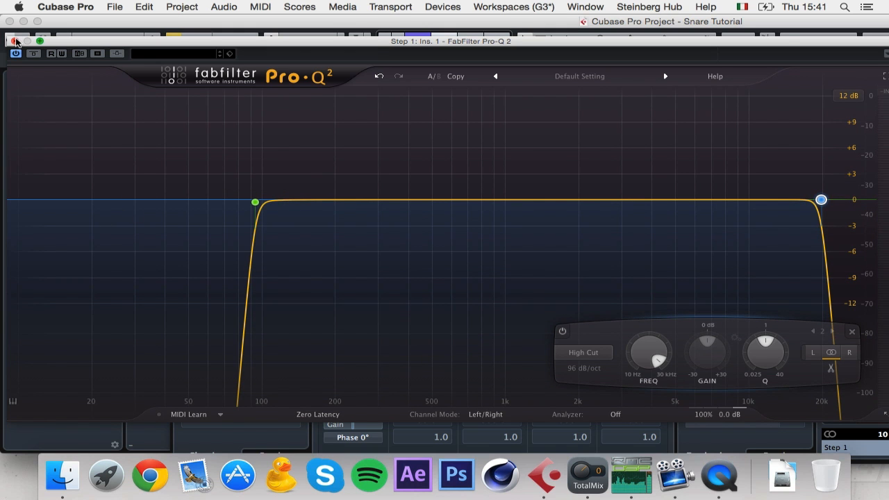
click(15, 40)
key(space)
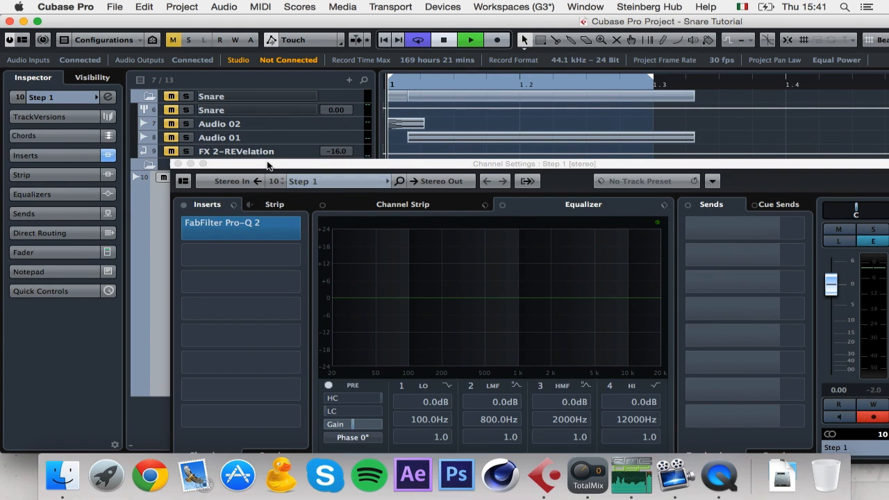
Step: Add a +1.39 dB Pro-Q 2 bell at about 5.56 kHz on Step 1 and close the editor
click(232, 221)
click(512, 191)
drag(512, 191, 686, 188)
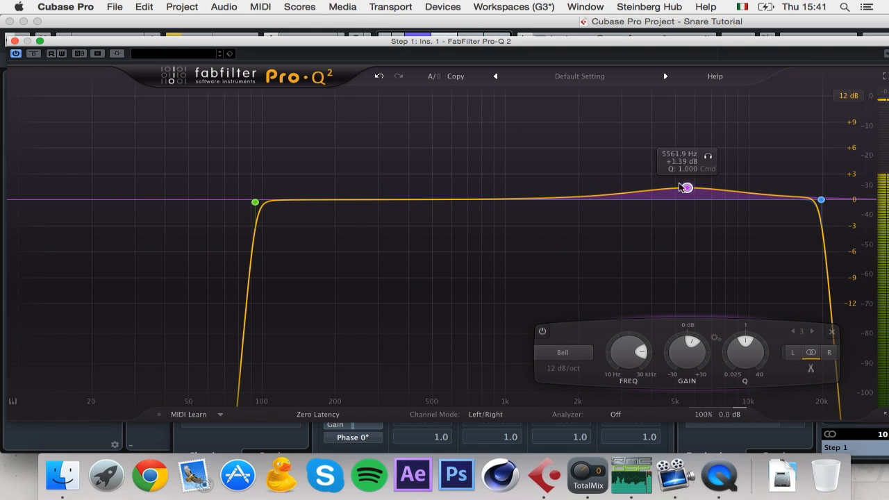
click(15, 41)
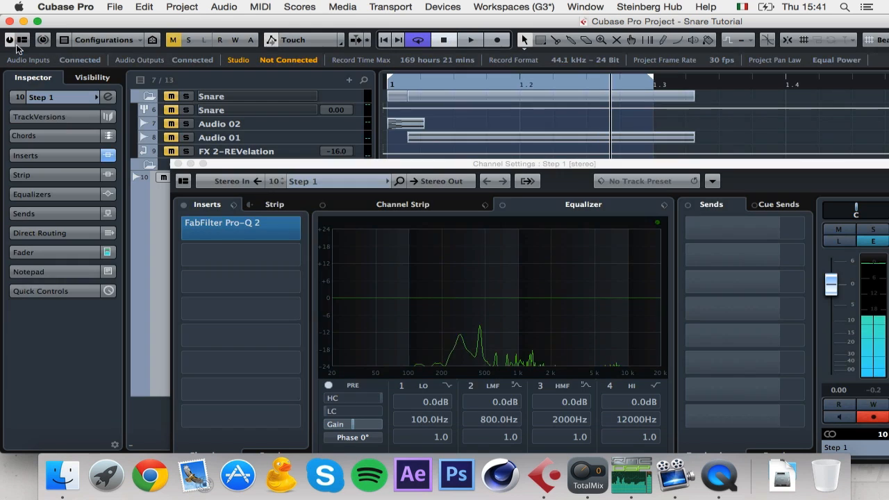
Step: Load elysia mpressor on insert 2 and set attack, release and threshold during playback
click(252, 250)
text(mpres)
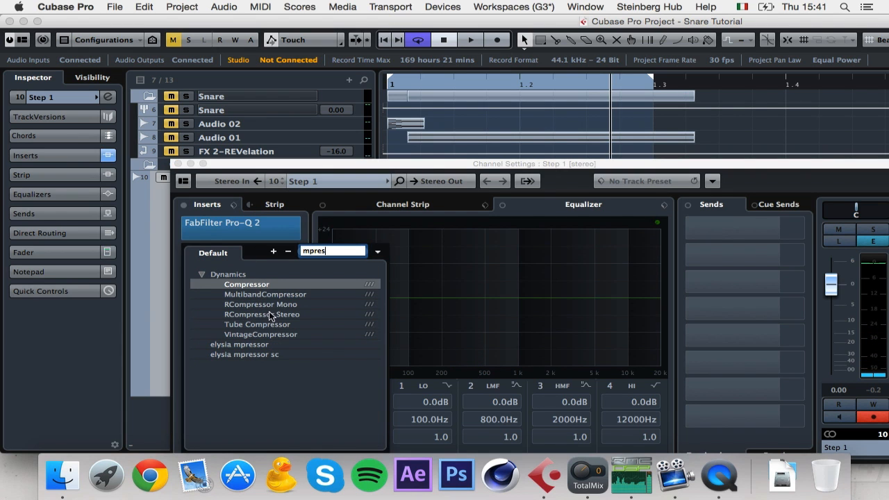
click(239, 345)
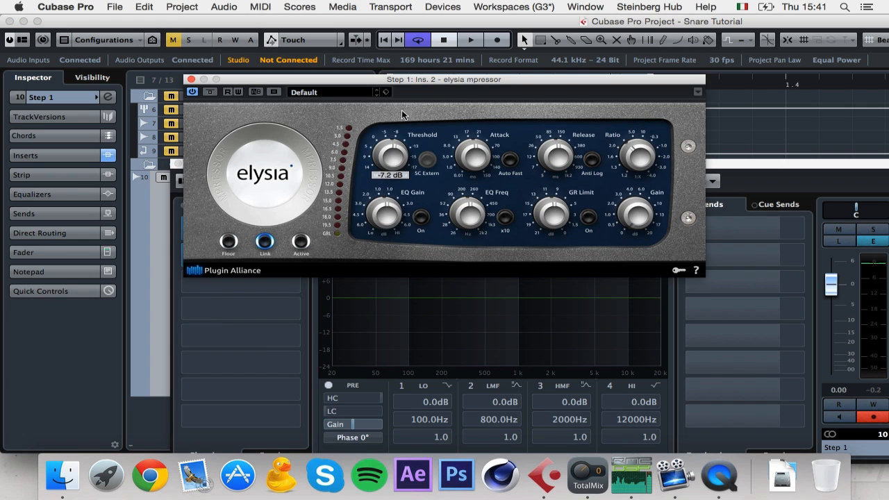
key(space)
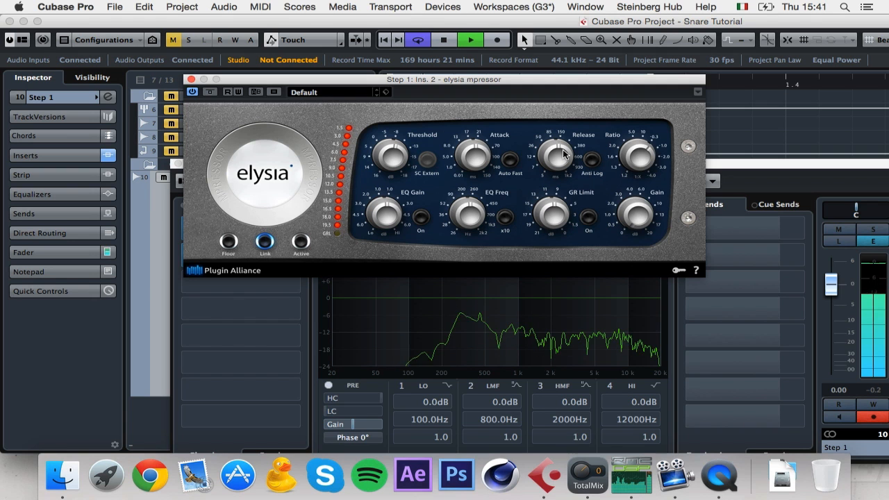
drag(480, 157, 471, 182)
drag(561, 158, 555, 183)
drag(385, 175, 387, 214)
Step: Refine the mpressor threshold to about 10.4 and release to about 109 ms
key(space)
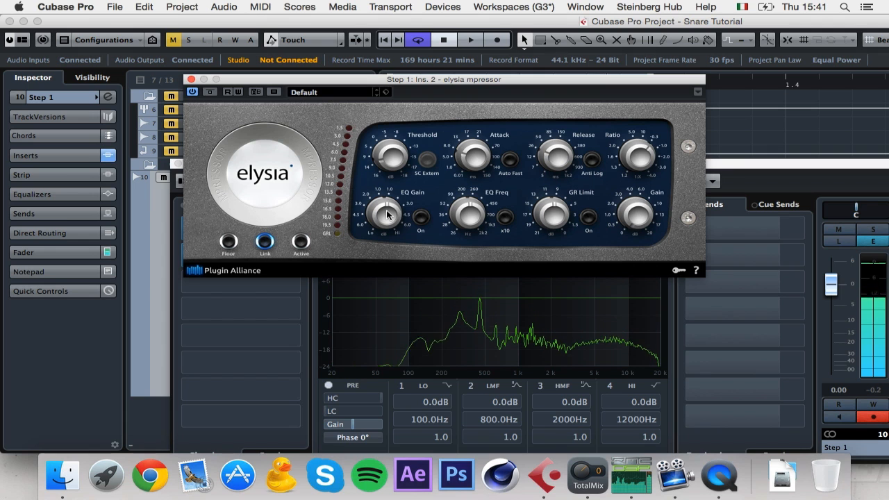
drag(392, 158, 392, 156)
drag(556, 154, 557, 130)
key(space)
key(space)
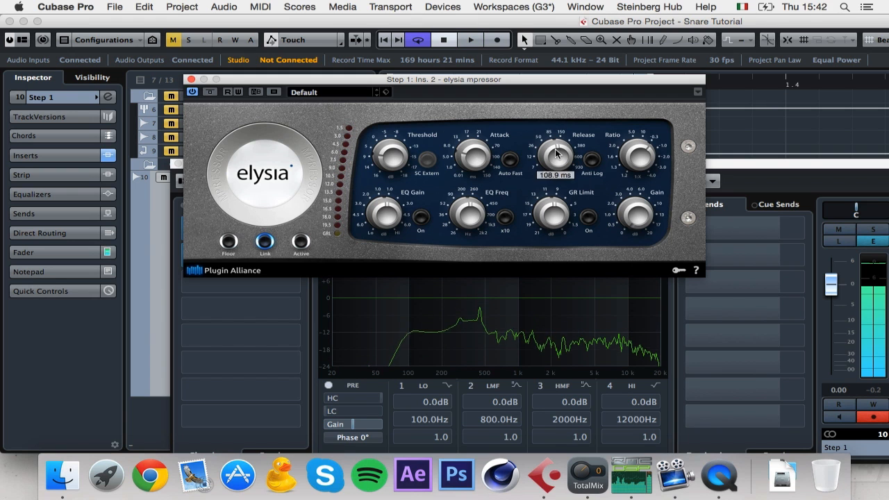
key(space)
key(space)
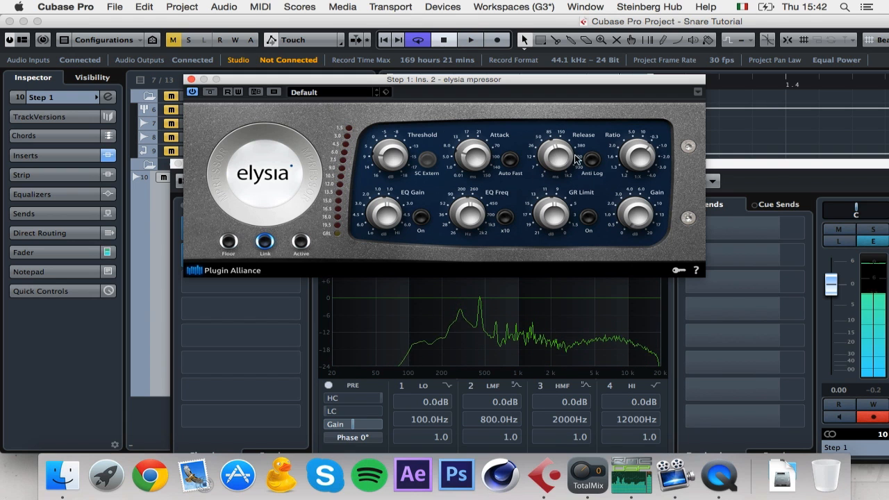
click(784, 181)
click(255, 281)
Step: Load JST Clip into Step 1's third insert and crank its clipping amount during playback
text(js)
click(269, 310)
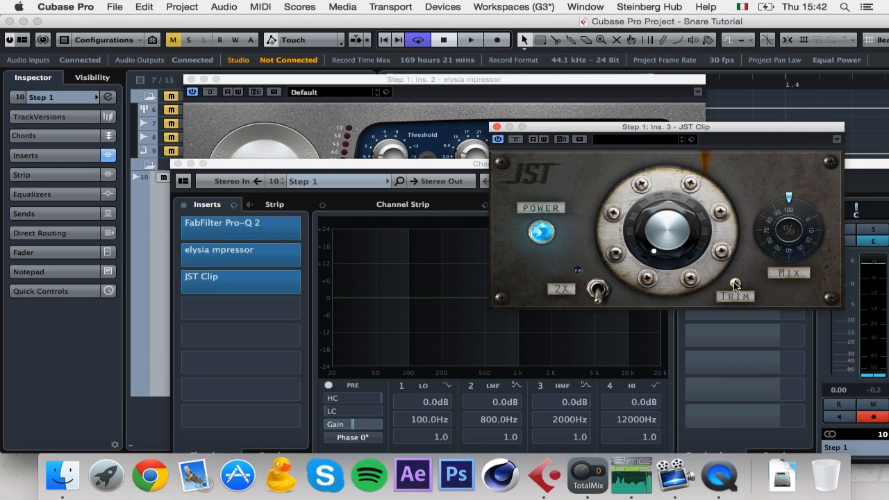
drag(680, 257, 685, 157)
key(space)
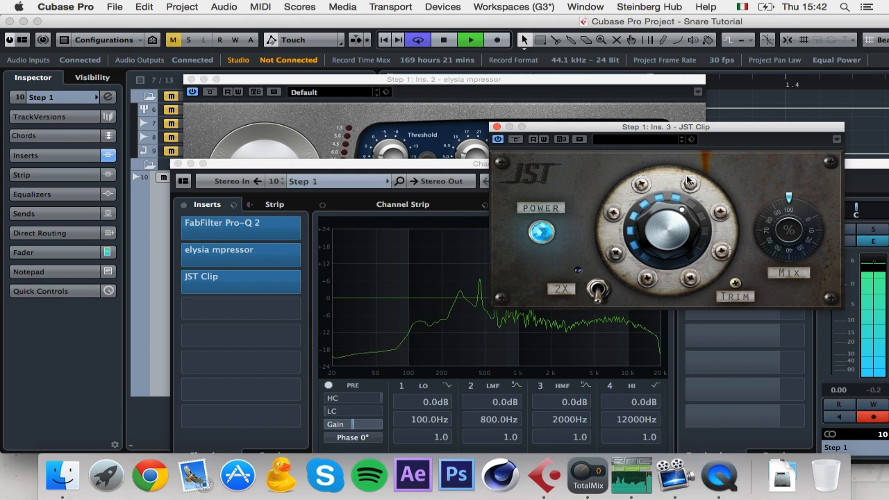
drag(683, 223, 656, 251)
Step: Reorder Step 1's inserts, moving JST Clip to slot 4 and Pro-Q 2 after elysia mpressor
click(240, 233)
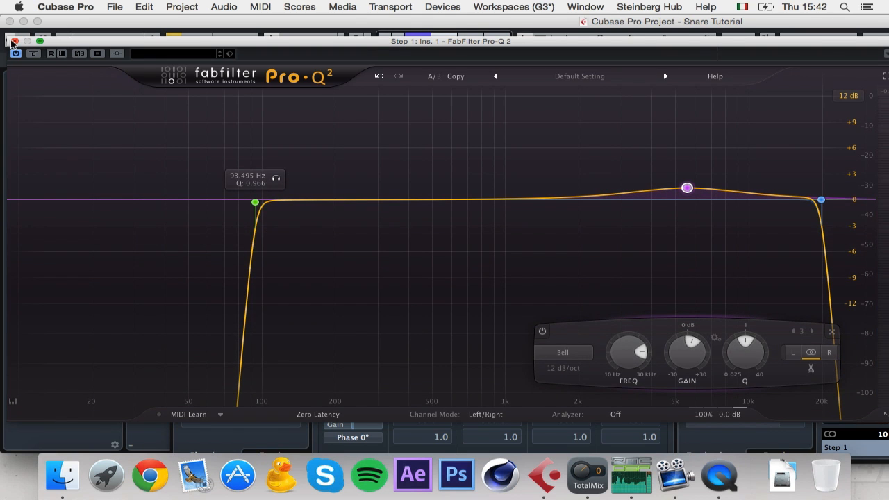
click(14, 41)
drag(272, 281, 274, 317)
drag(258, 221, 277, 267)
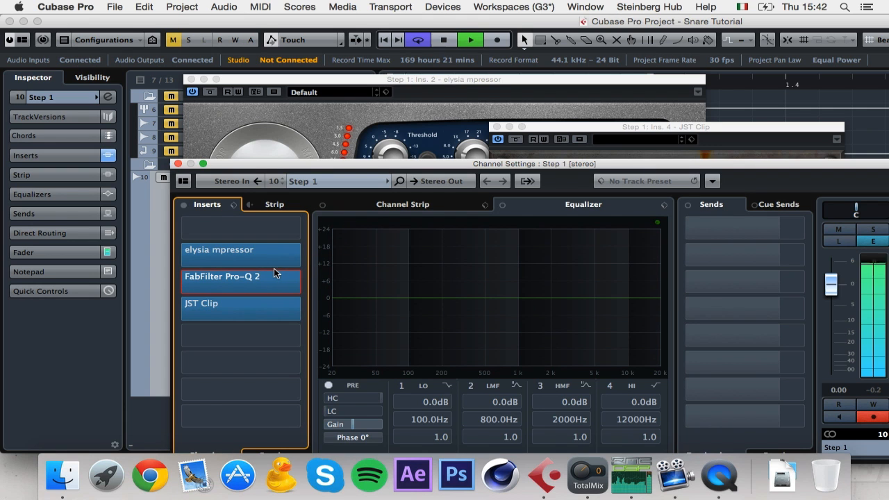
Step: In Pro-Q 2, add a fourth band as a low shelf near 424 Hz boosted about +2 dB
click(276, 276)
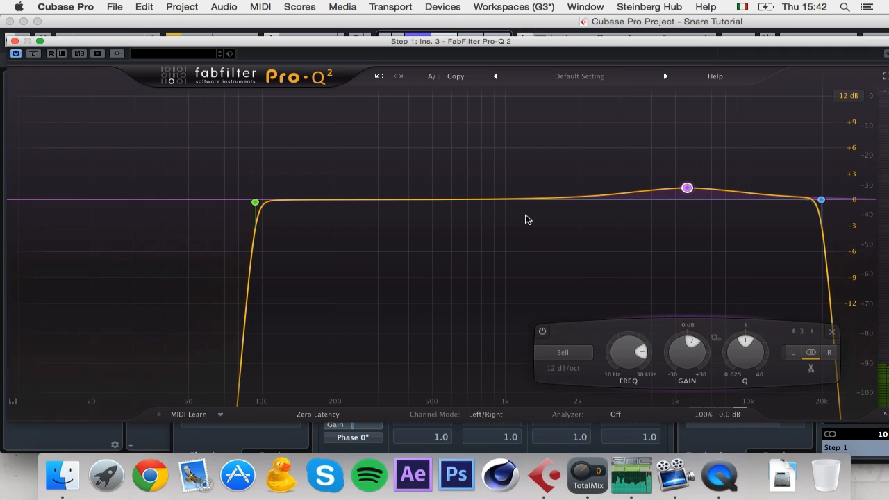
click(414, 199)
drag(414, 199, 414, 192)
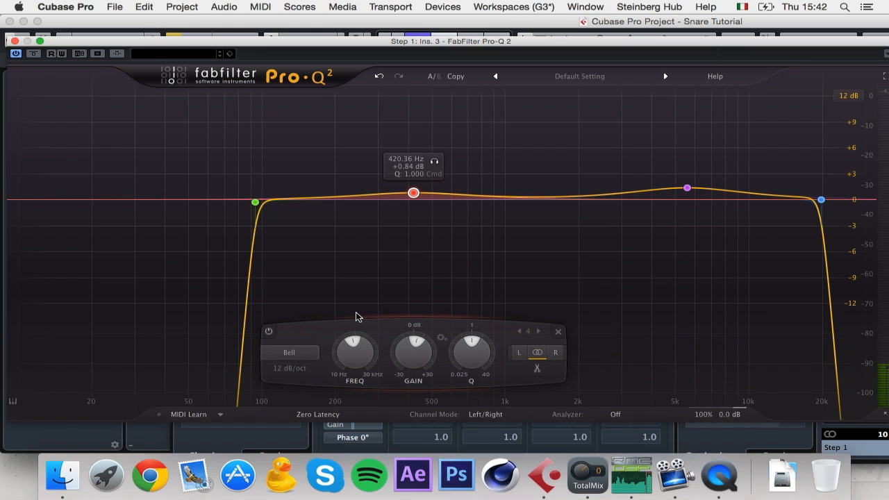
click(307, 357)
click(311, 377)
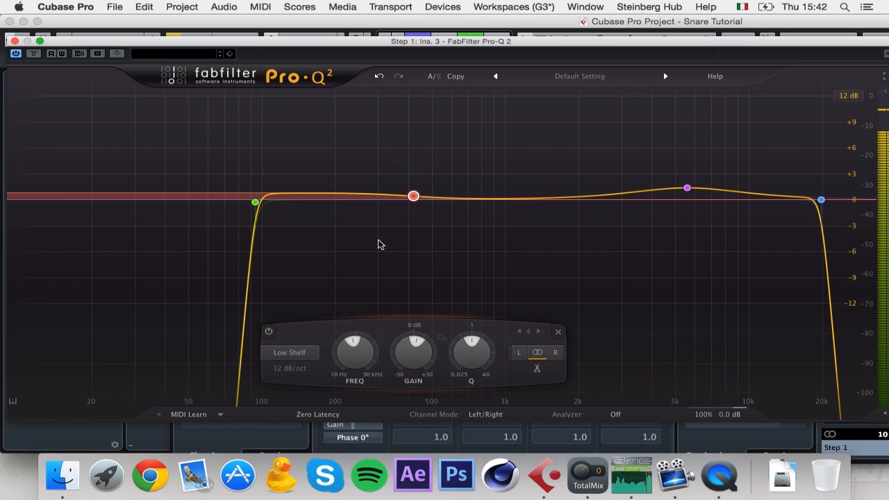
drag(413, 196, 415, 190)
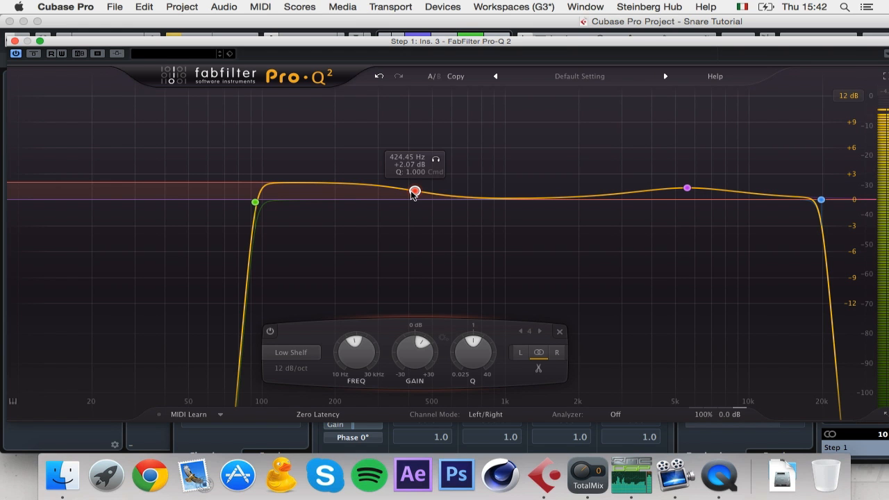
click(15, 41)
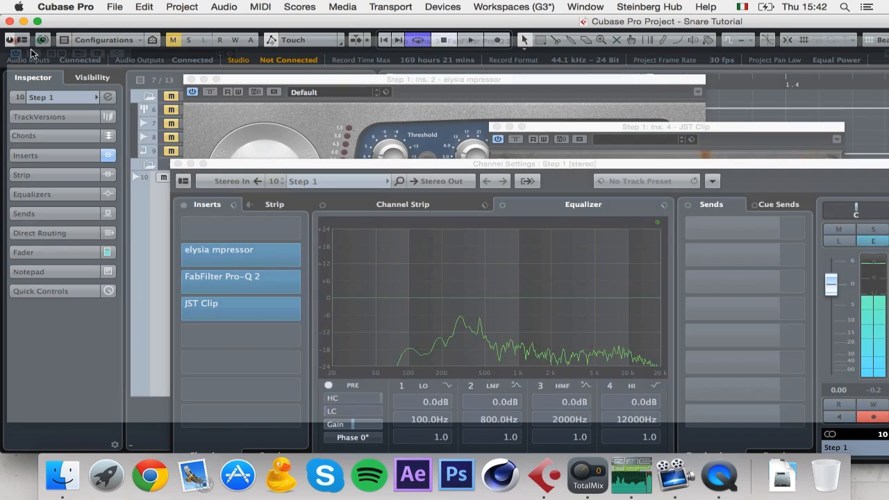
Step: Close the channel settings and mpressor windows and move the JST Clip window aside
click(180, 164)
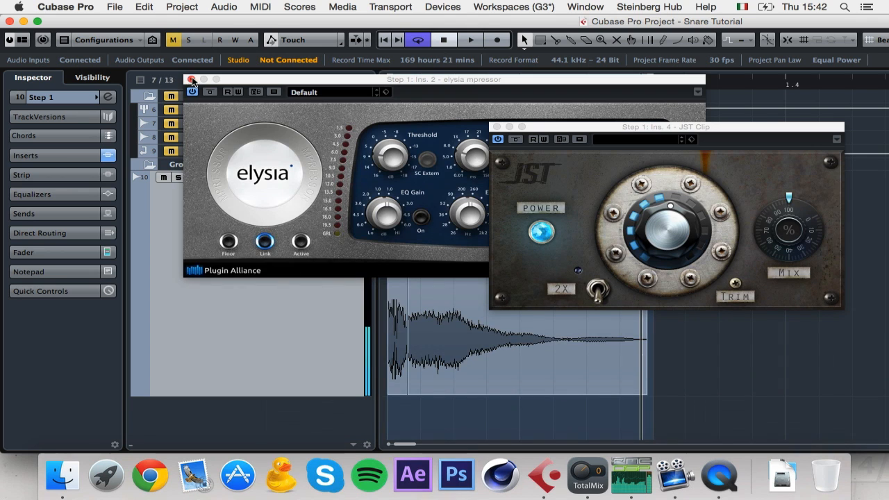
click(191, 80)
drag(612, 139, 826, 149)
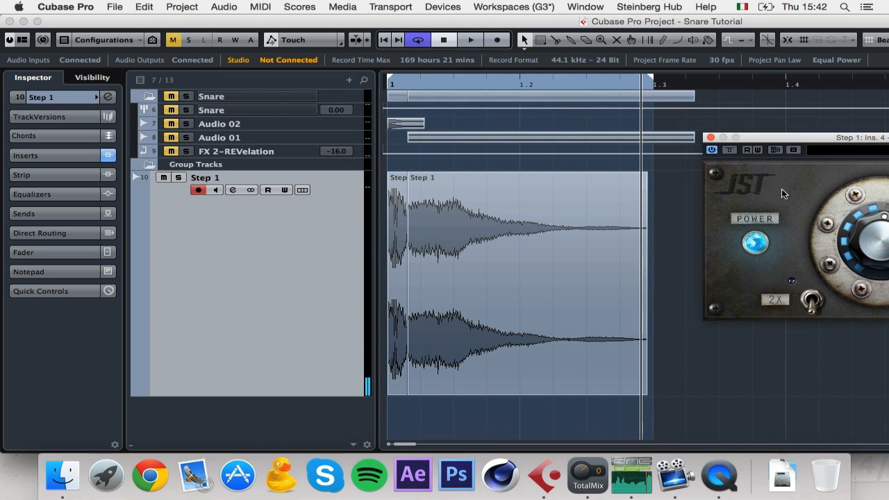
Step: Select both Step 1 events, set locators to them, and Render in Place to a new track
drag(679, 248, 361, 271)
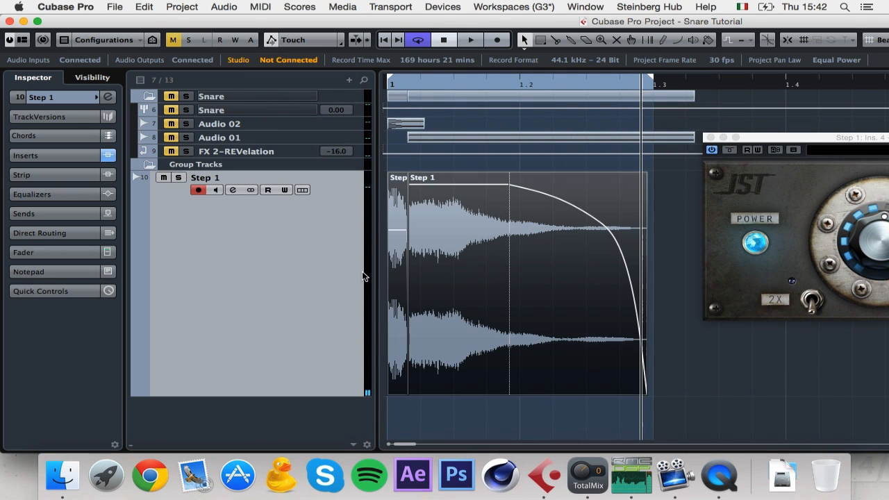
key(p)
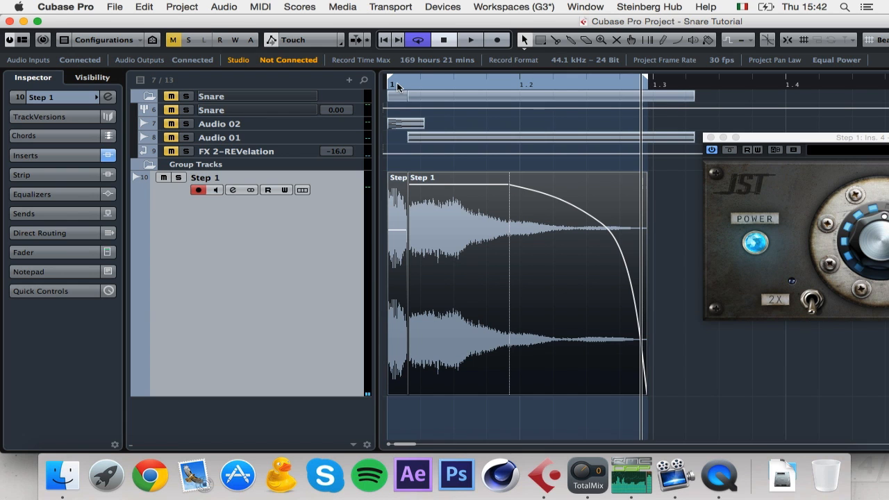
click(117, 5)
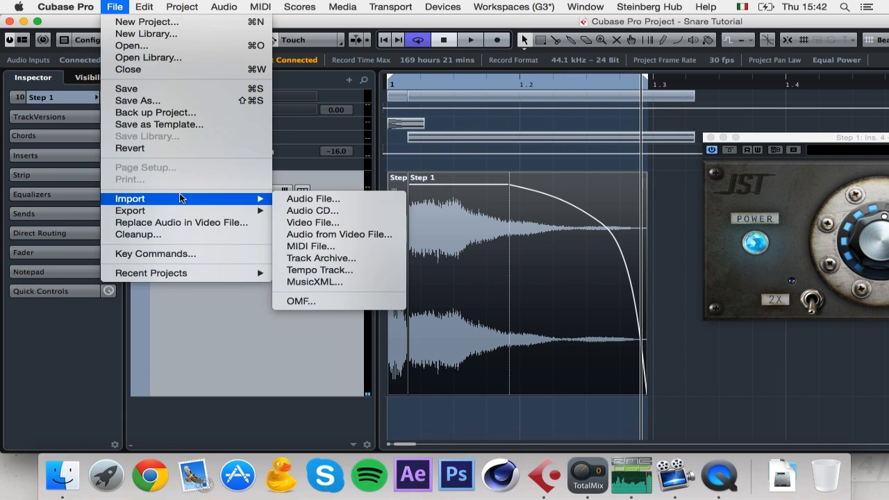
click(345, 114)
drag(412, 266, 412, 266)
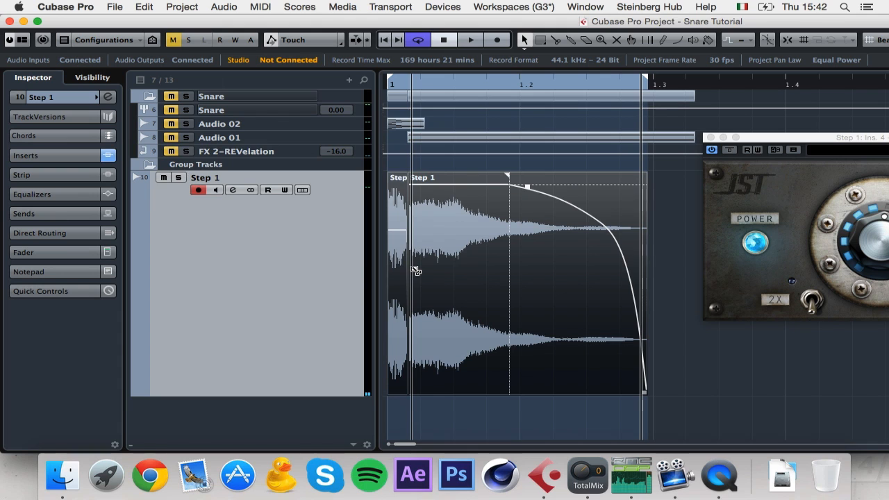
key(alt+r)
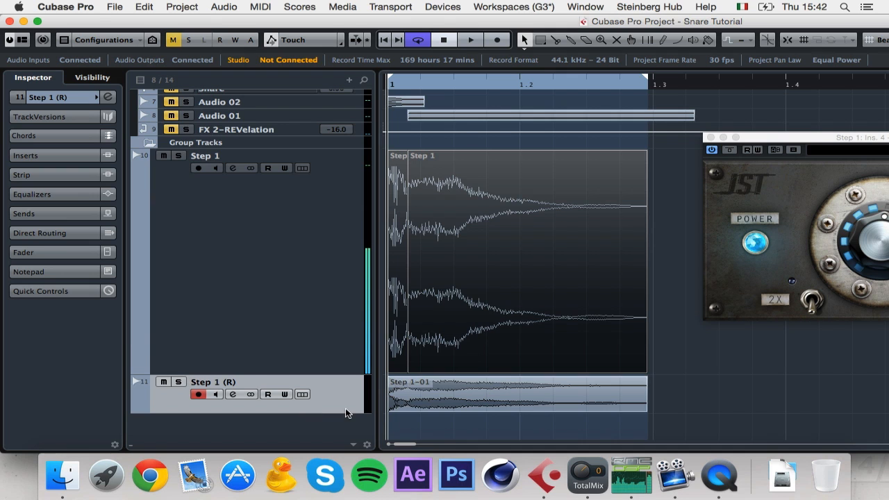
Step: Zoom exclusively to the Step 1 (R) track and play back its rendered Step 1-01 event
key(z)
key(h)
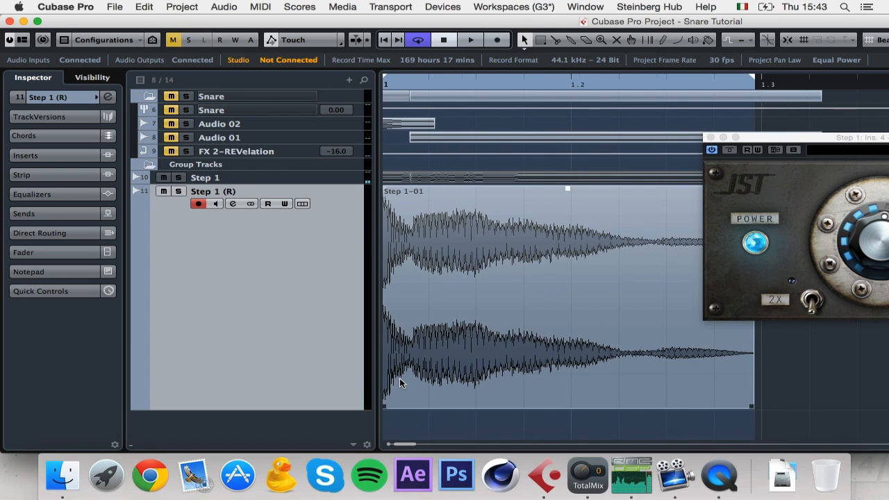
click(431, 381)
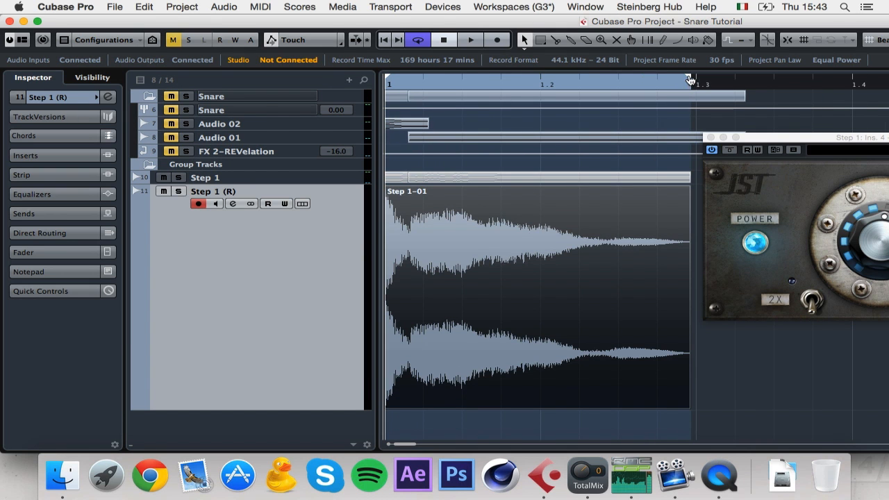
key(space)
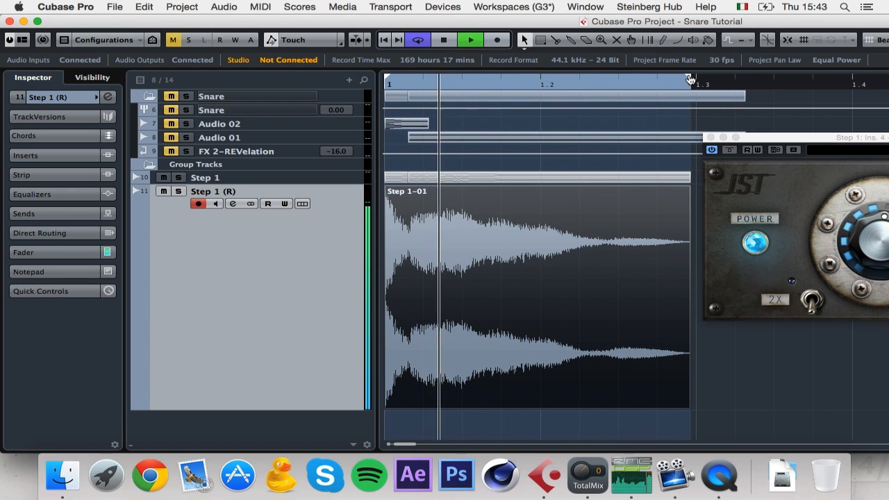
key(space)
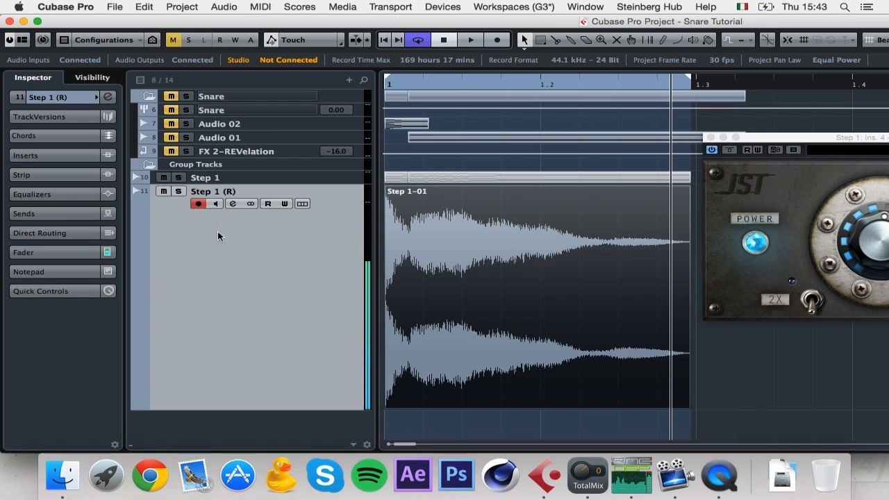
click(234, 203)
Step: Load SPL TwinTube into insert slot 1 of Step 1 (R) and raise its Harmonics knob
click(247, 227)
text(spl)
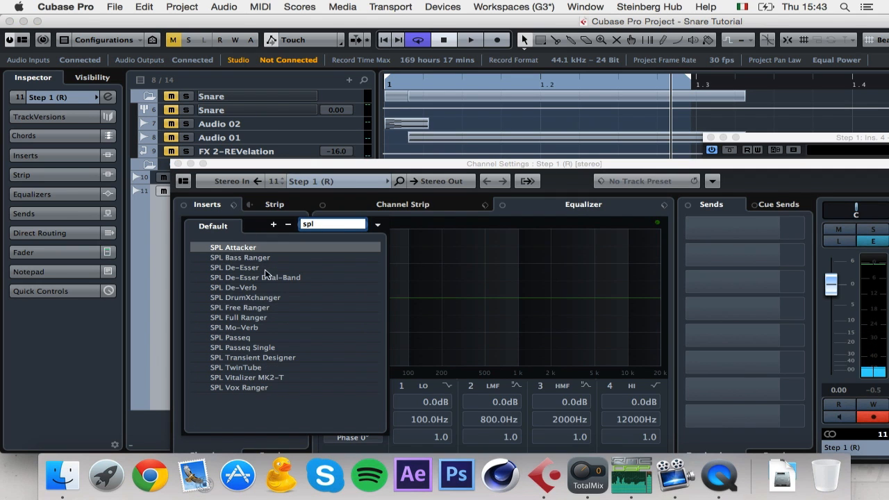
click(254, 369)
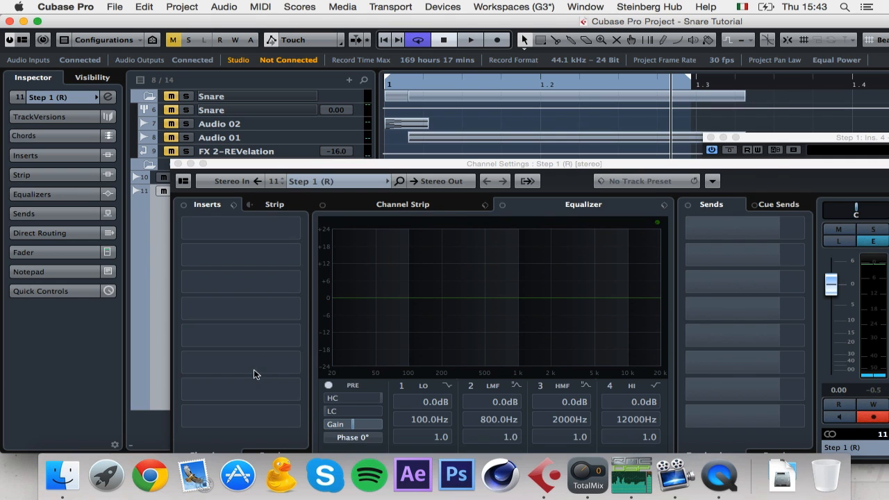
drag(597, 188, 609, 153)
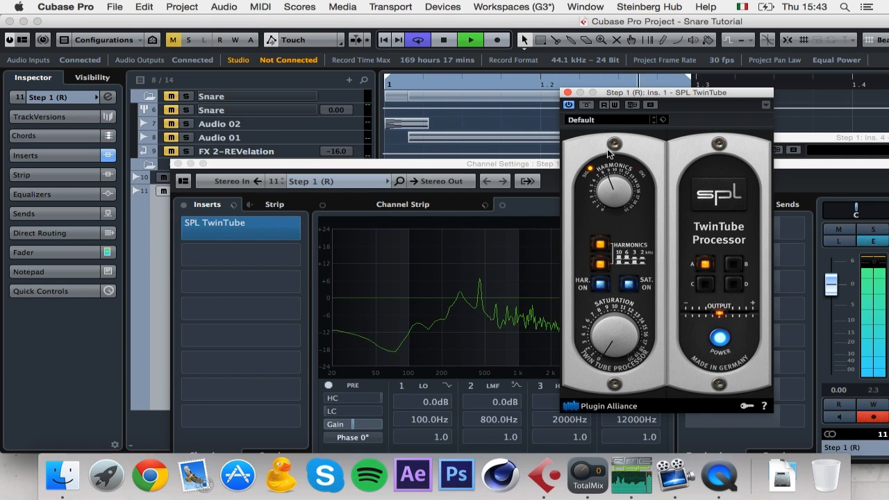
Step: Search 'jtst' for the second insert, close the list without adding anything, and return to TwinTube
click(224, 258)
text(j)
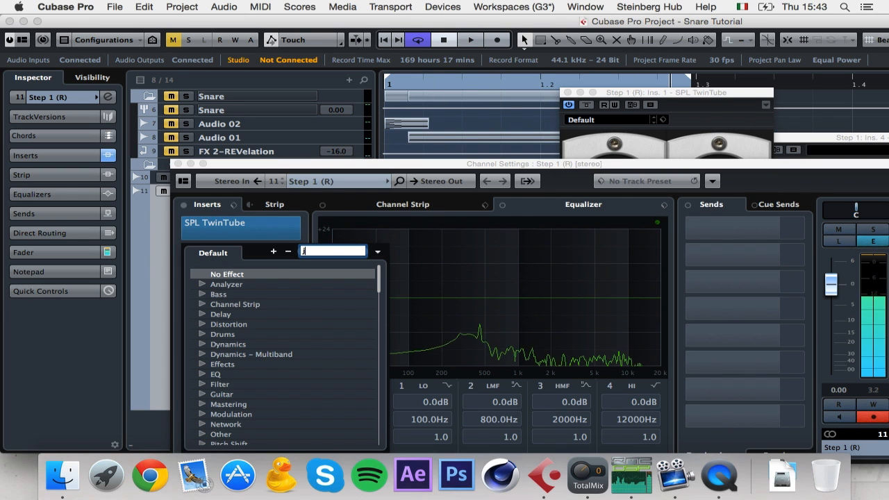
text(t)
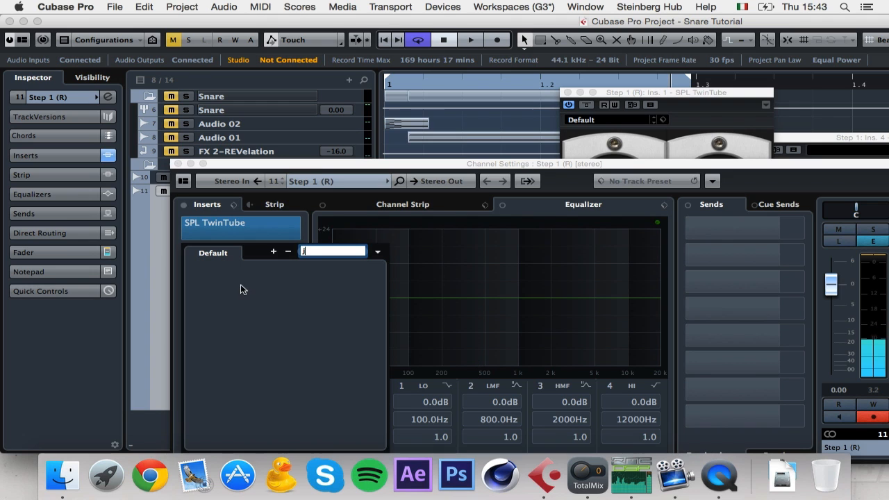
text(st)
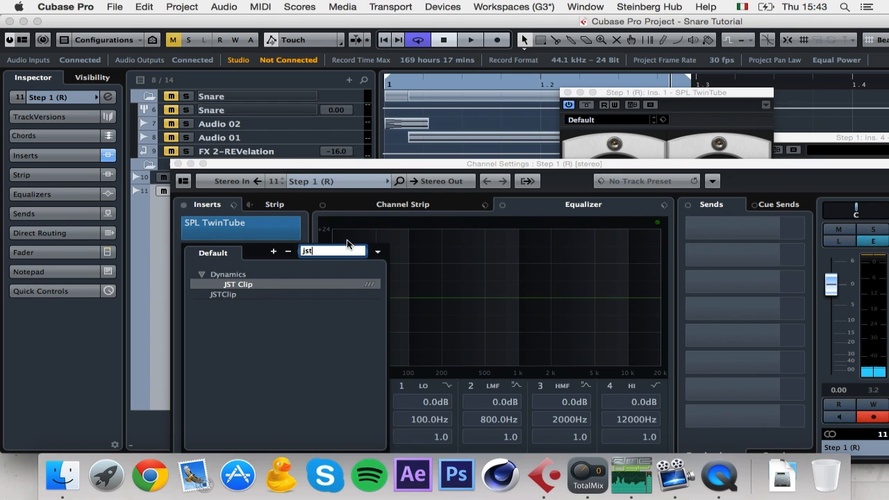
click(646, 148)
click(722, 315)
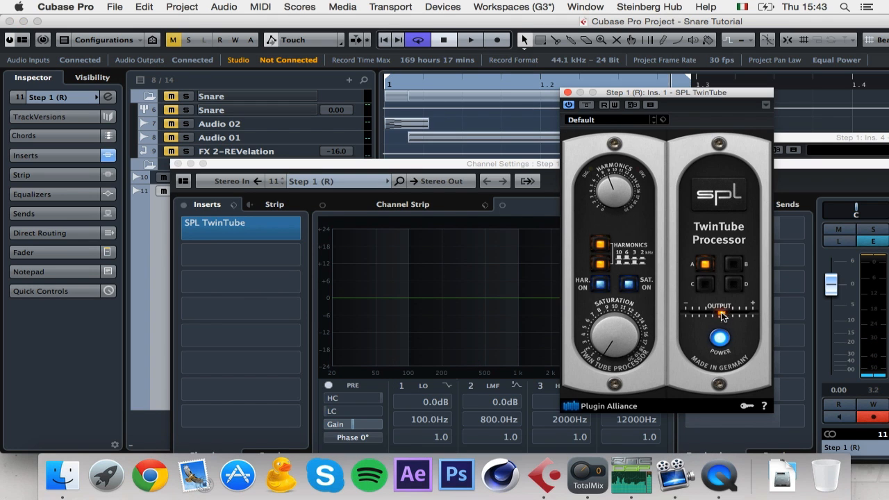
Step: While playing back, reset the peak meter, ease TwinTube harmonics down and set saturation to about 2.5
key(space)
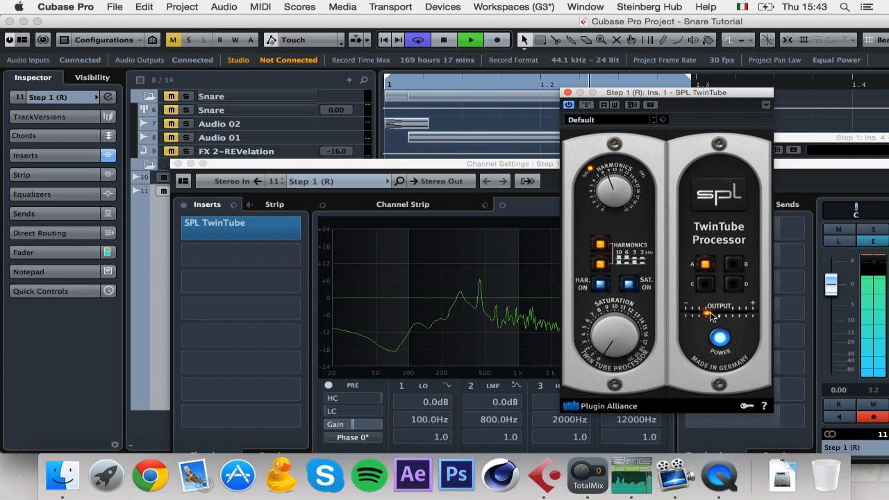
click(844, 390)
click(875, 392)
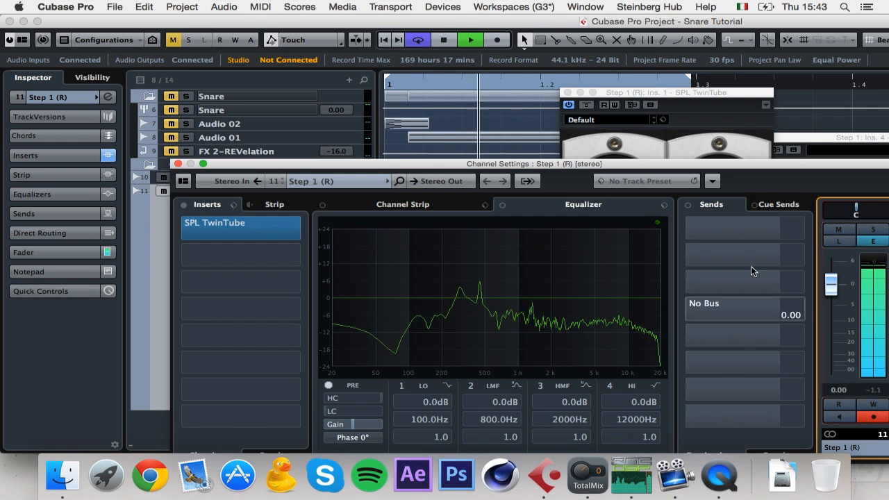
click(681, 136)
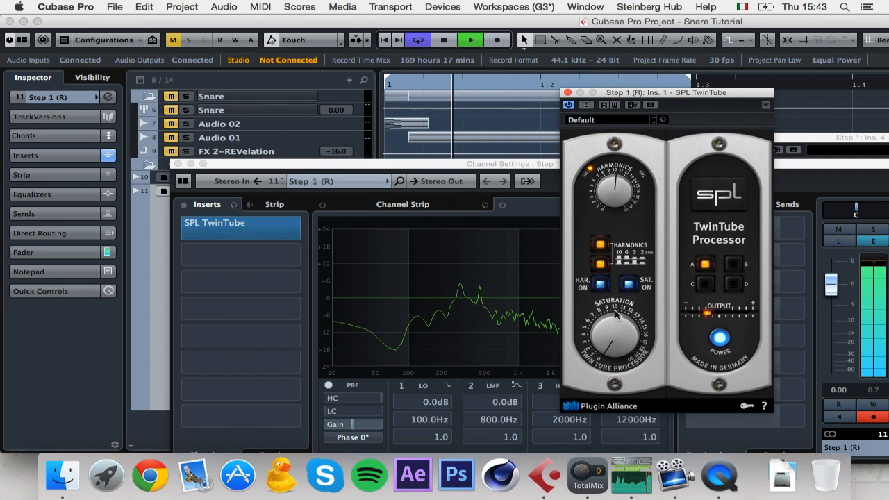
drag(618, 182, 618, 188)
drag(619, 321, 619, 334)
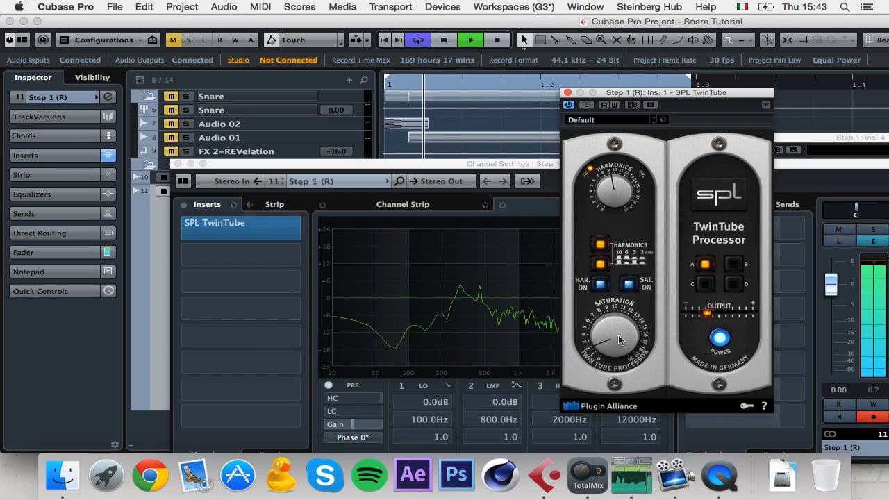
key(space)
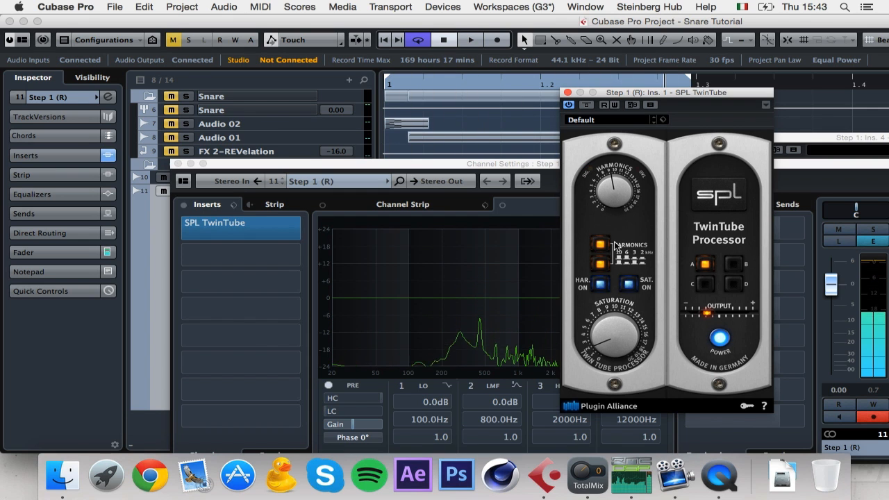
click(516, 127)
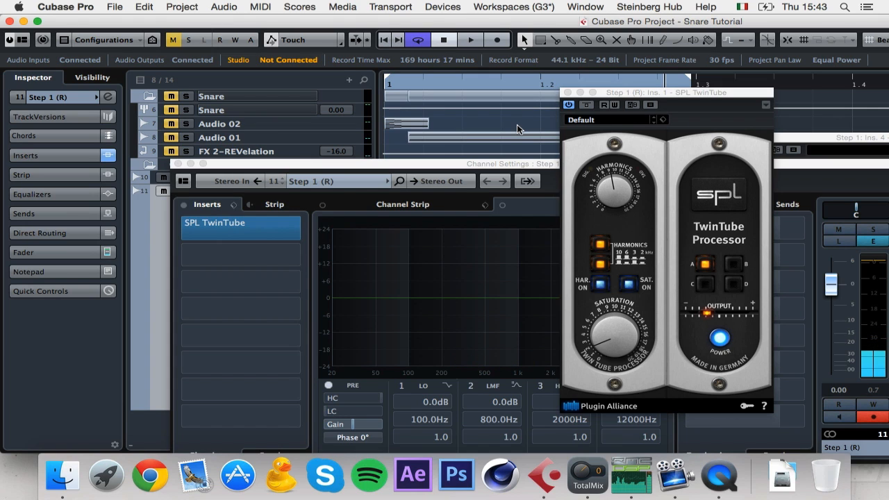